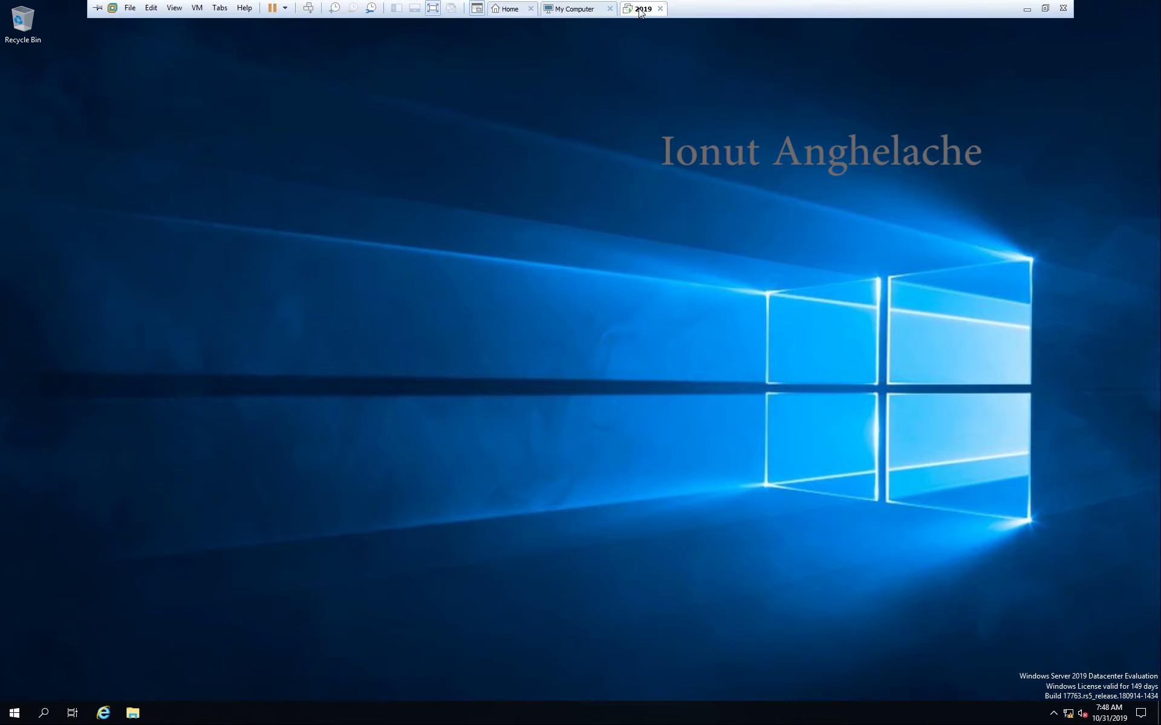
Open the 2019 VM's settings and add a new 5 GB SCSI virtual disk
left_click(640, 9)
left_click(681, 175)
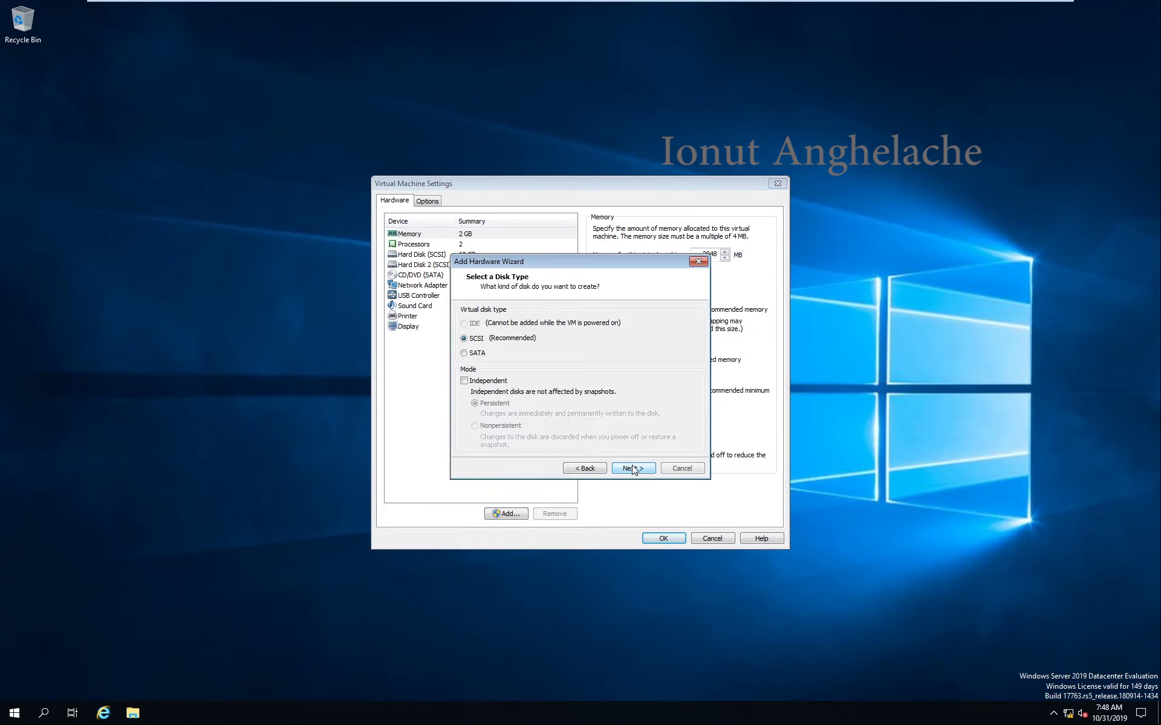
left_click(632, 468)
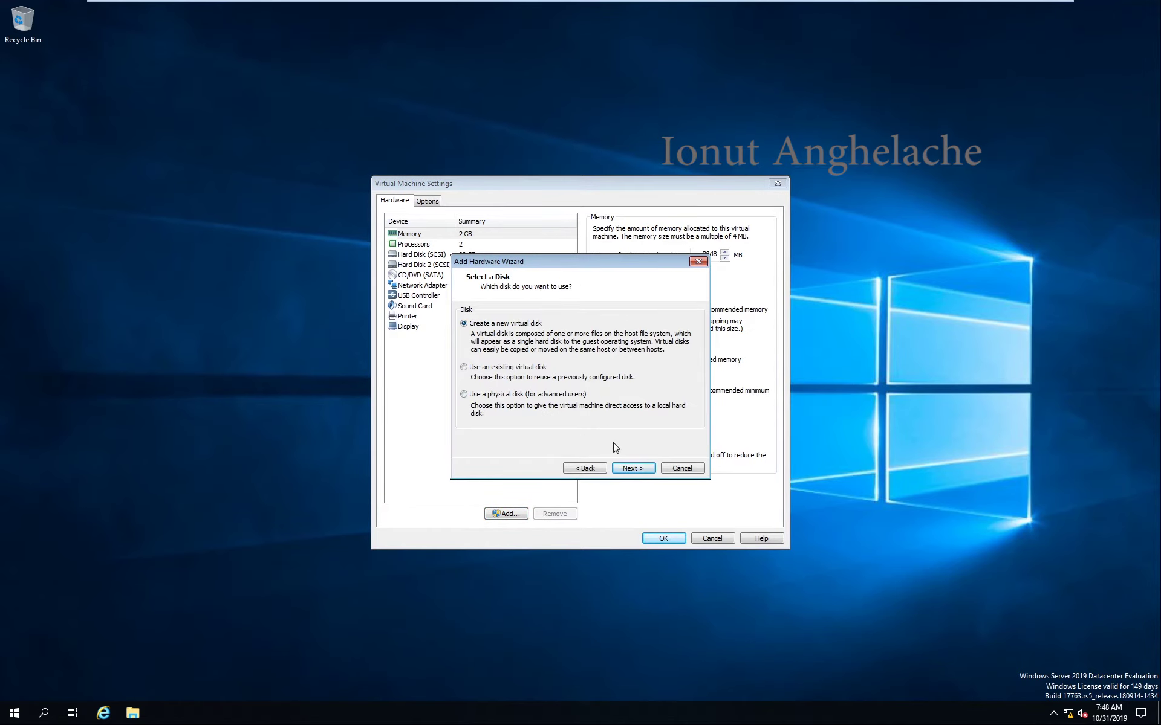
left_click(632, 468)
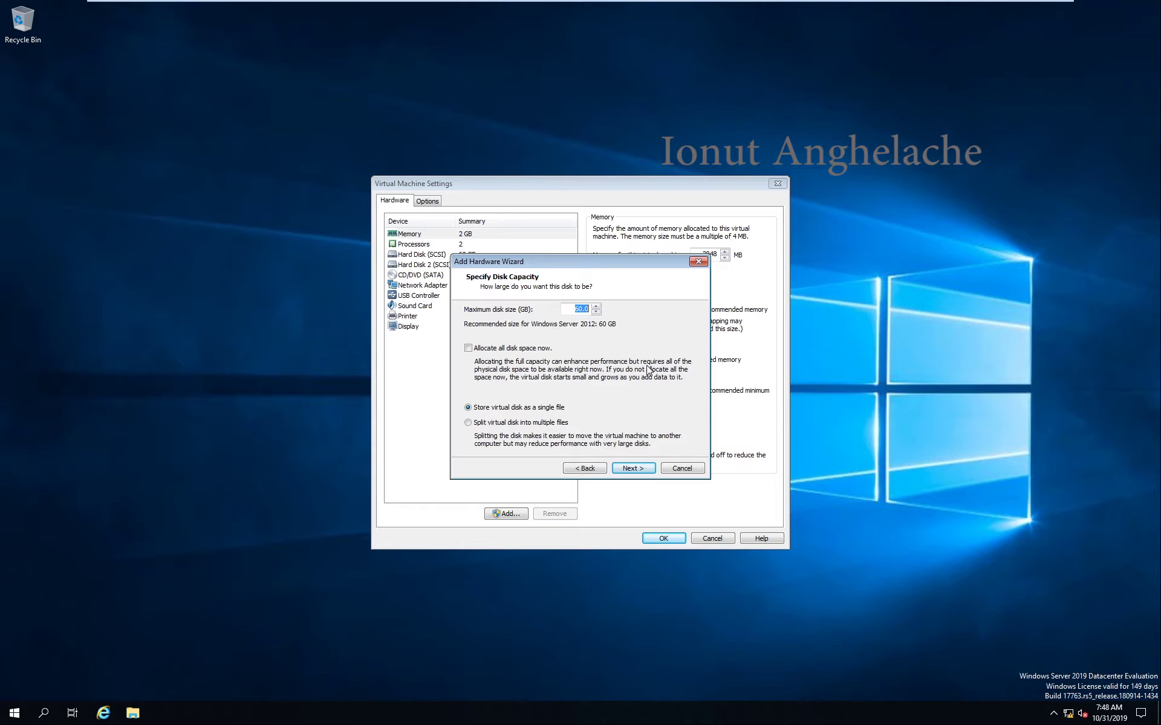
left_click(632, 469)
left_click(633, 469)
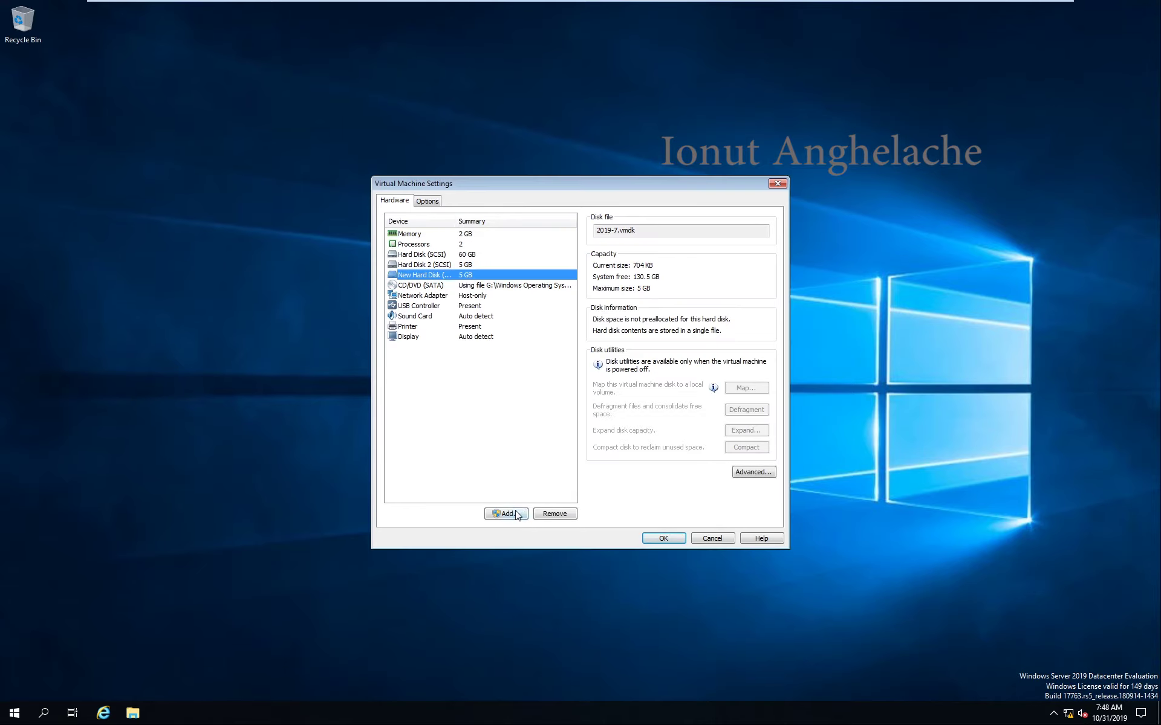
Add a second new 5 GB SCSI virtual disk
left_click(506, 514)
left_click(633, 468)
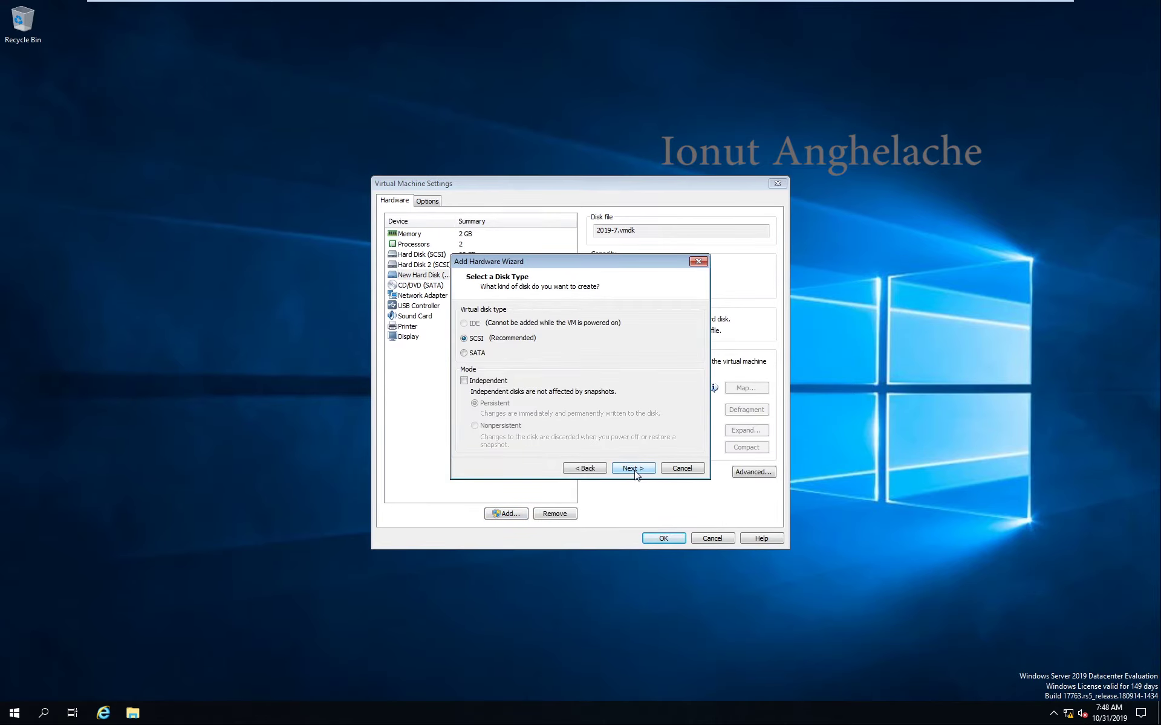
left_click(633, 468)
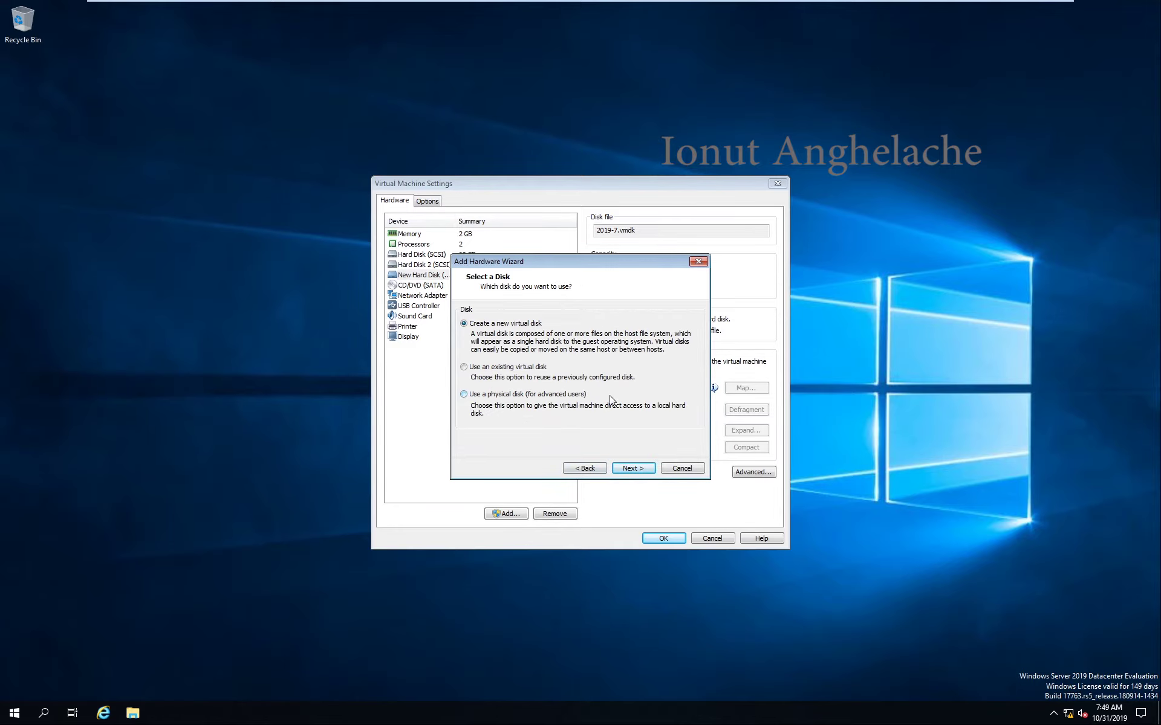
left_click(632, 469)
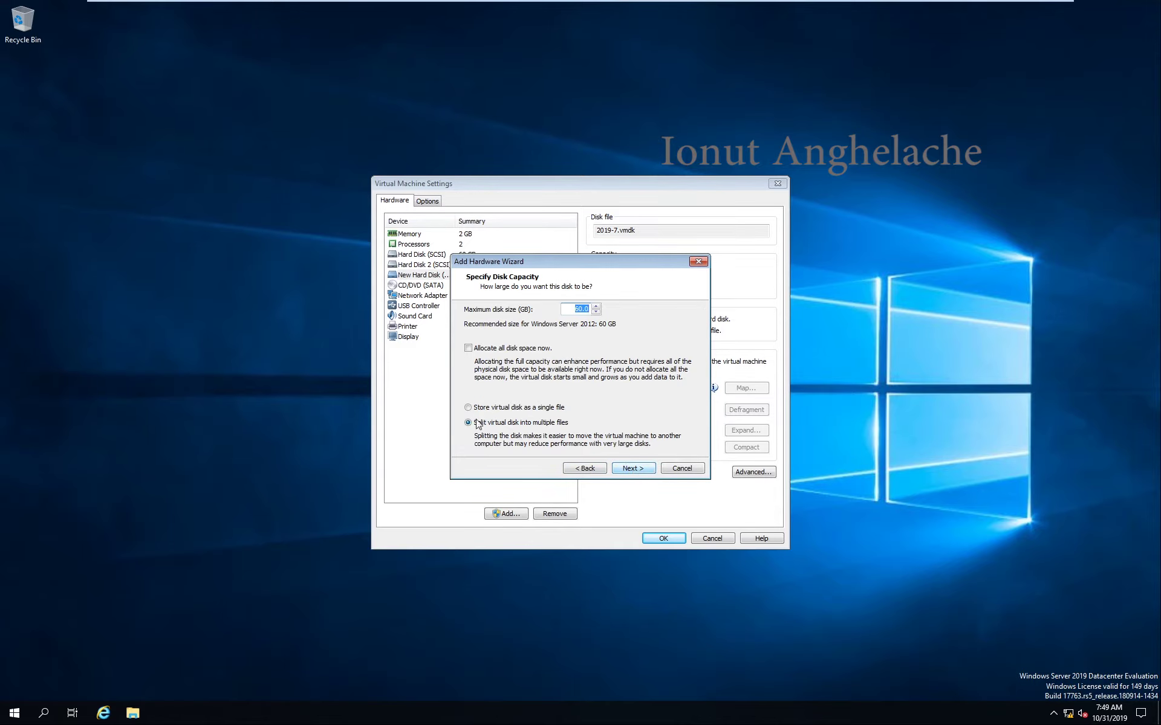
double_click(579, 309)
type("5")
left_click(633, 469)
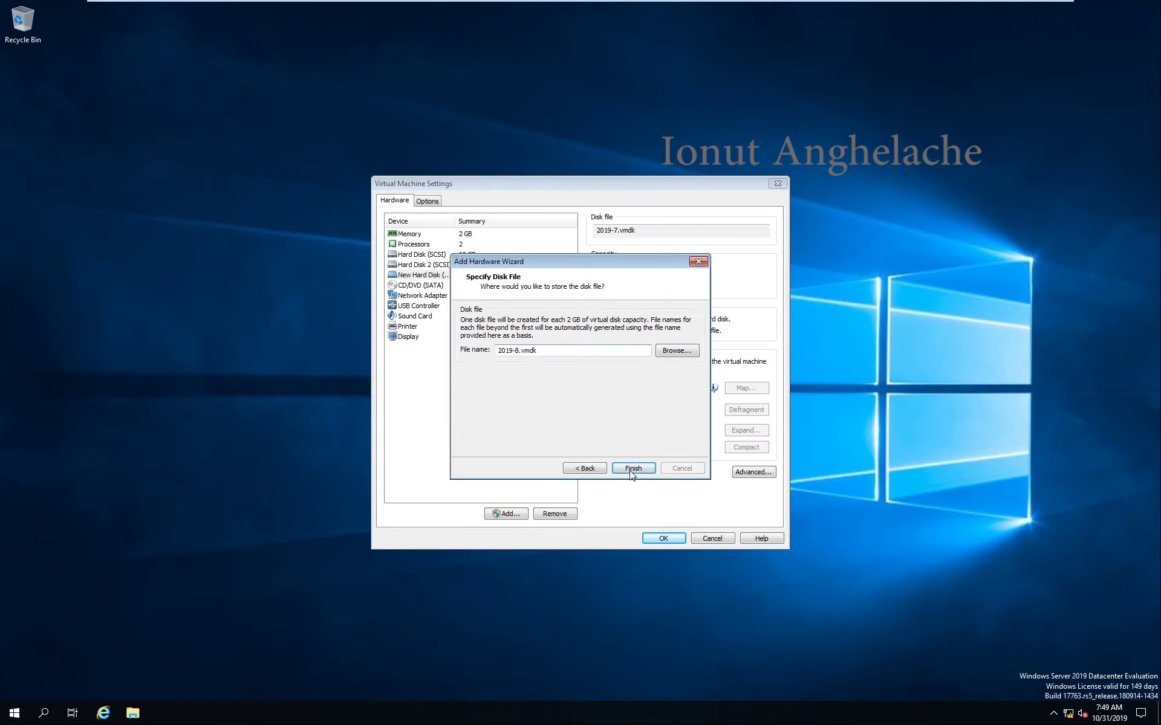
left_click(633, 468)
Set up a third new SCSI virtual disk sized 5 GB
left_click(505, 514)
left_click(632, 468)
left_click(632, 468)
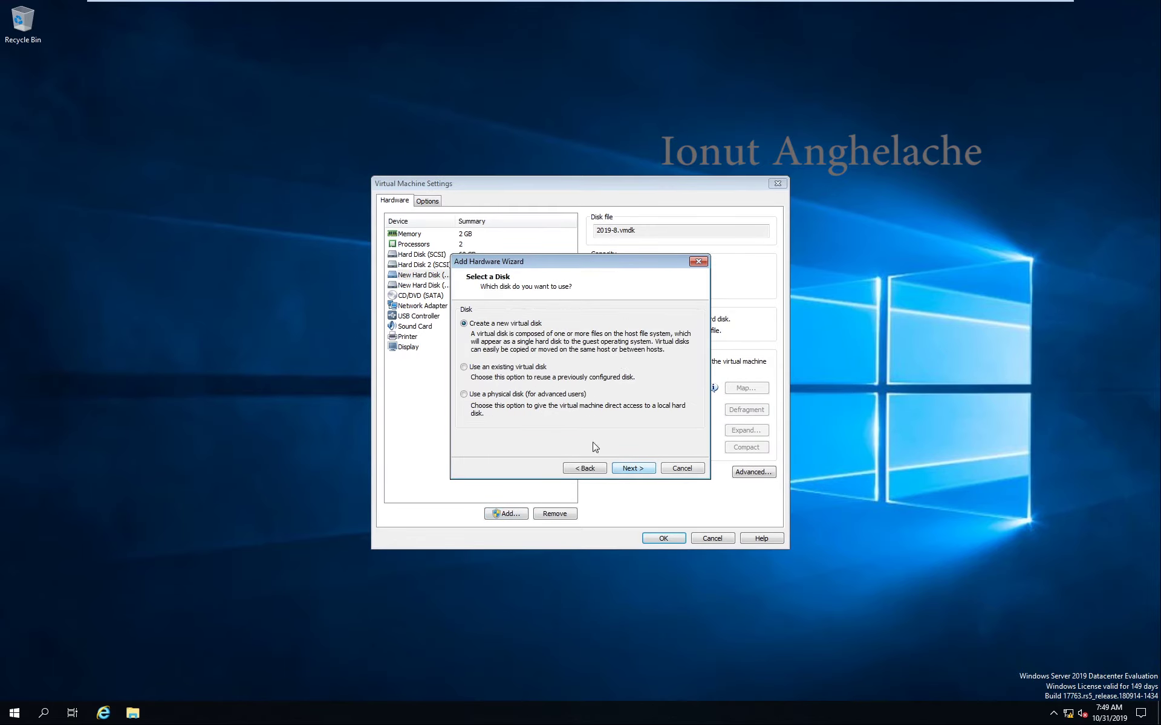
left_click(639, 472)
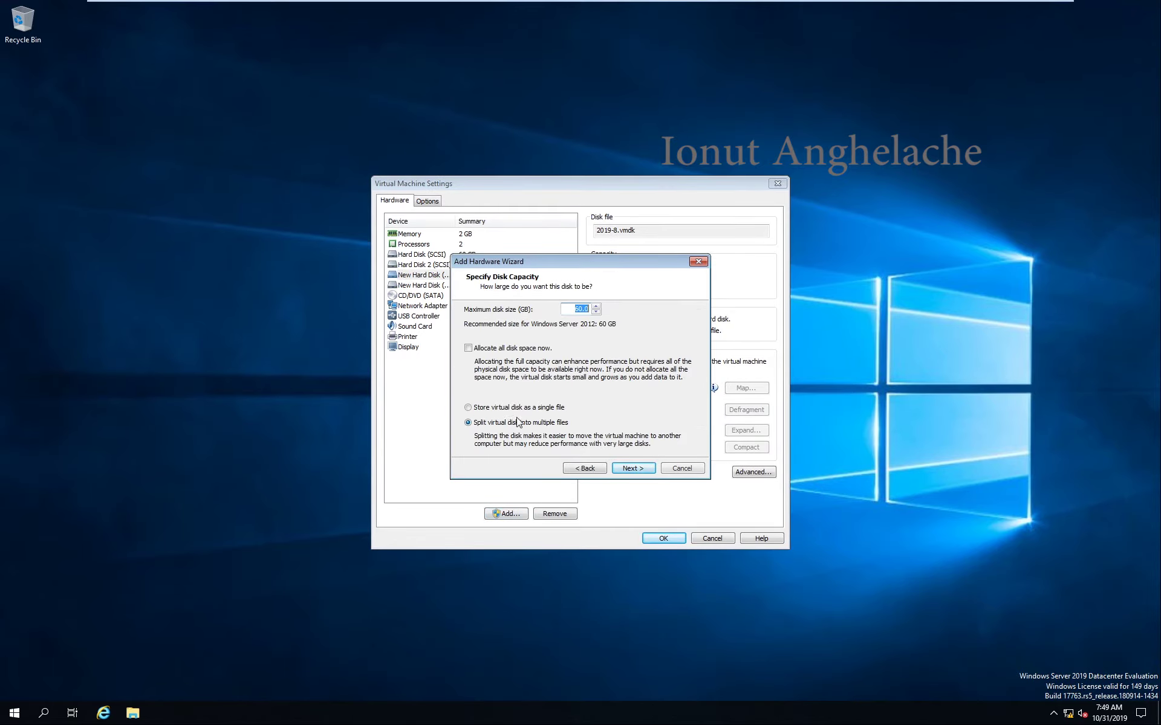
double_click(577, 309)
type("5")
left_click(633, 469)
Finish the third 5 GB disk and add a fourth 5 GB SCSI disk
left_click(633, 468)
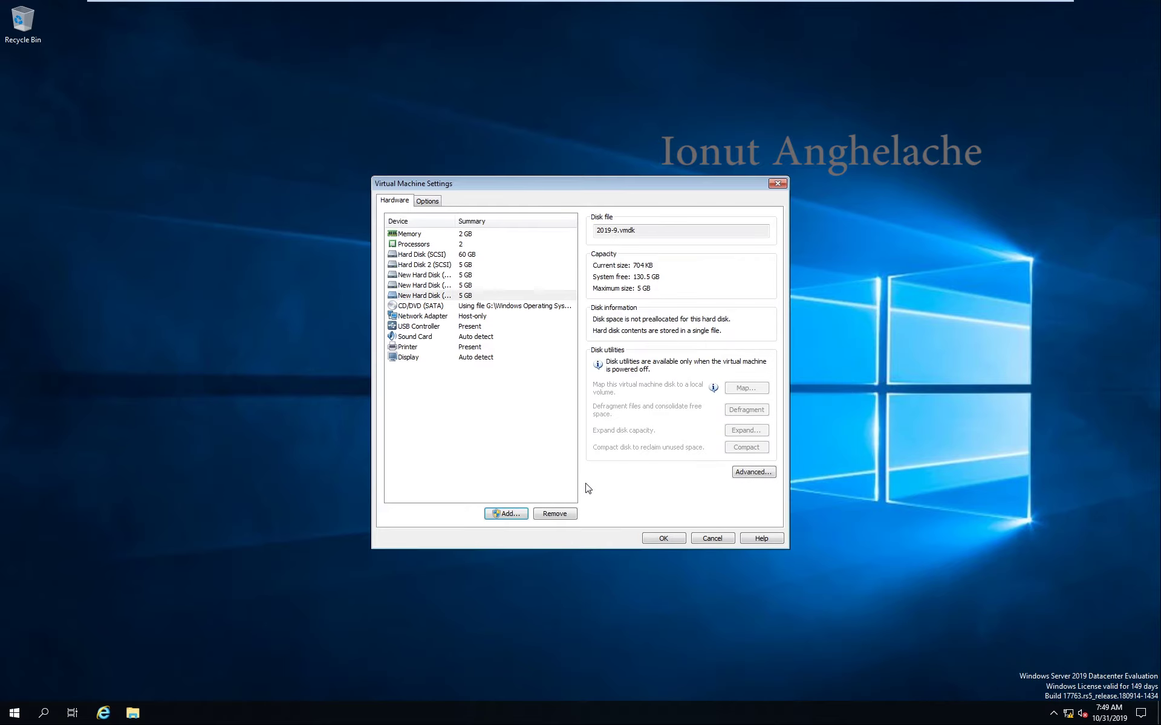
left_click(505, 514)
left_click(632, 468)
left_click(620, 468)
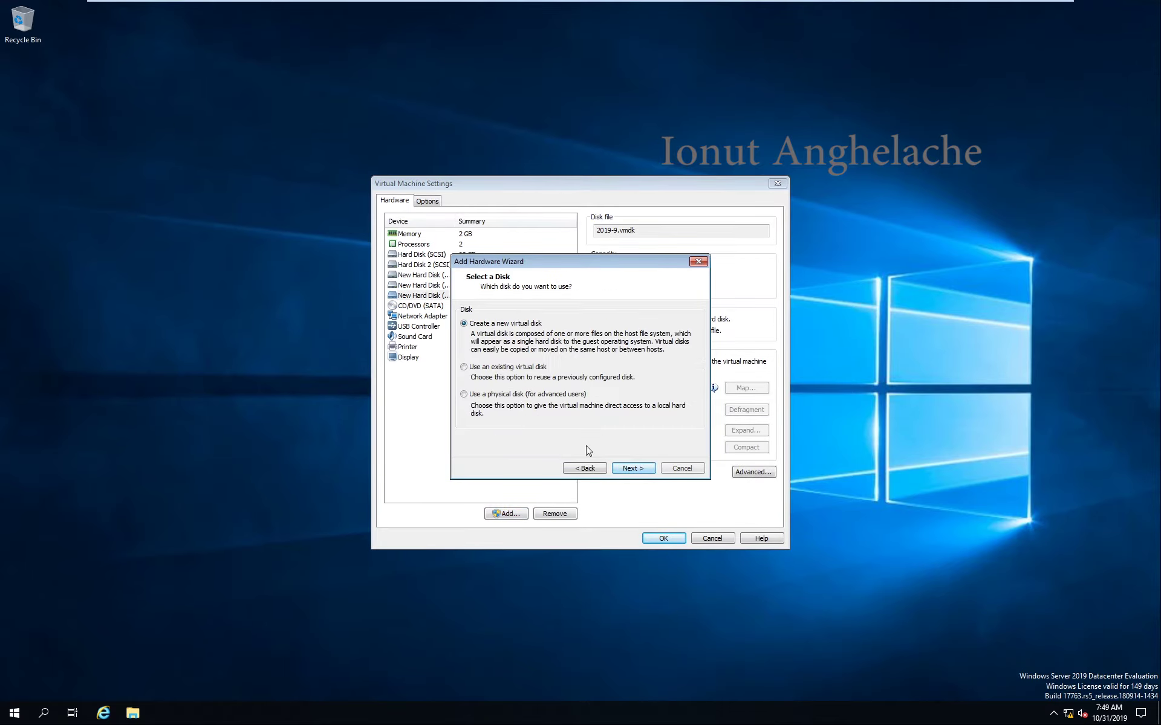
left_click(631, 469)
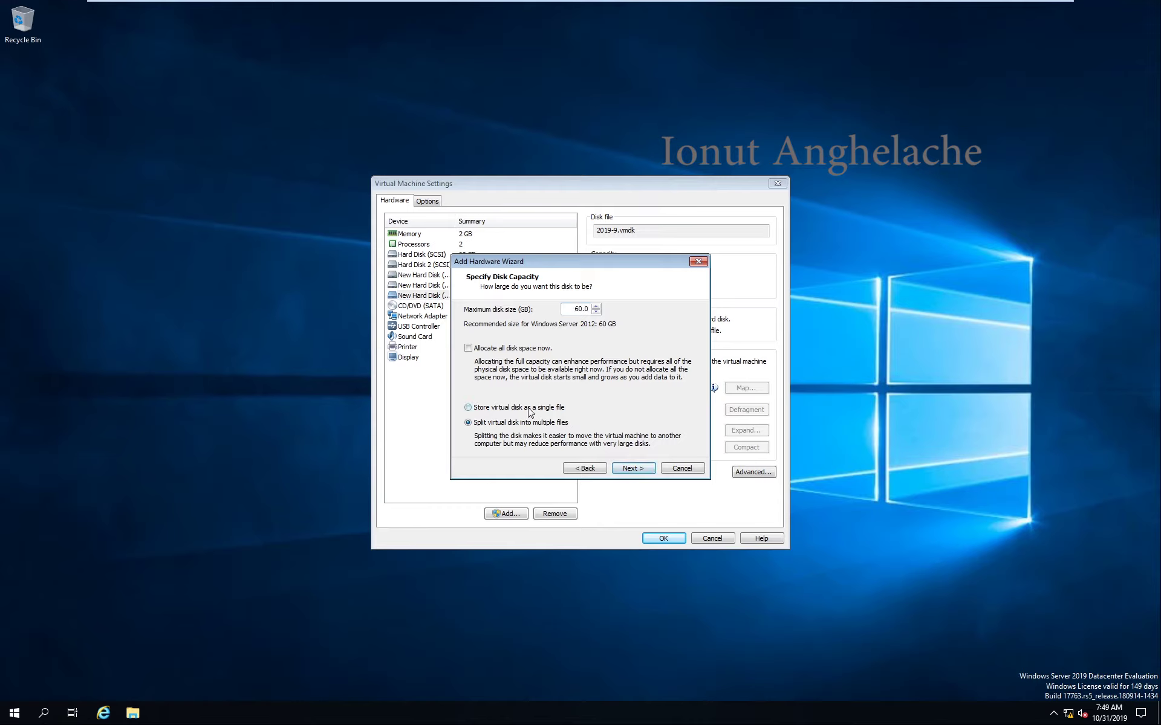
double_click(578, 309)
type("5")
left_click(627, 469)
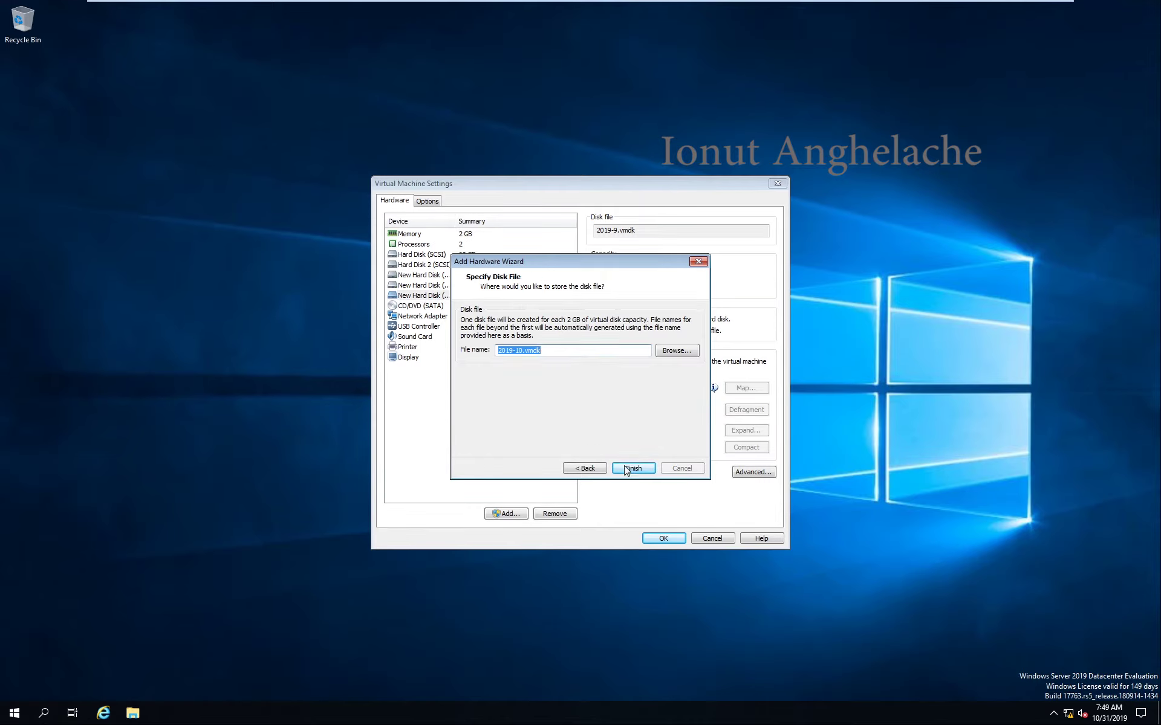
left_click(626, 470)
Review the new disks in the hardware list and add a fifth 5 GB SCSI disk
left_click(552, 277)
left_click(526, 284)
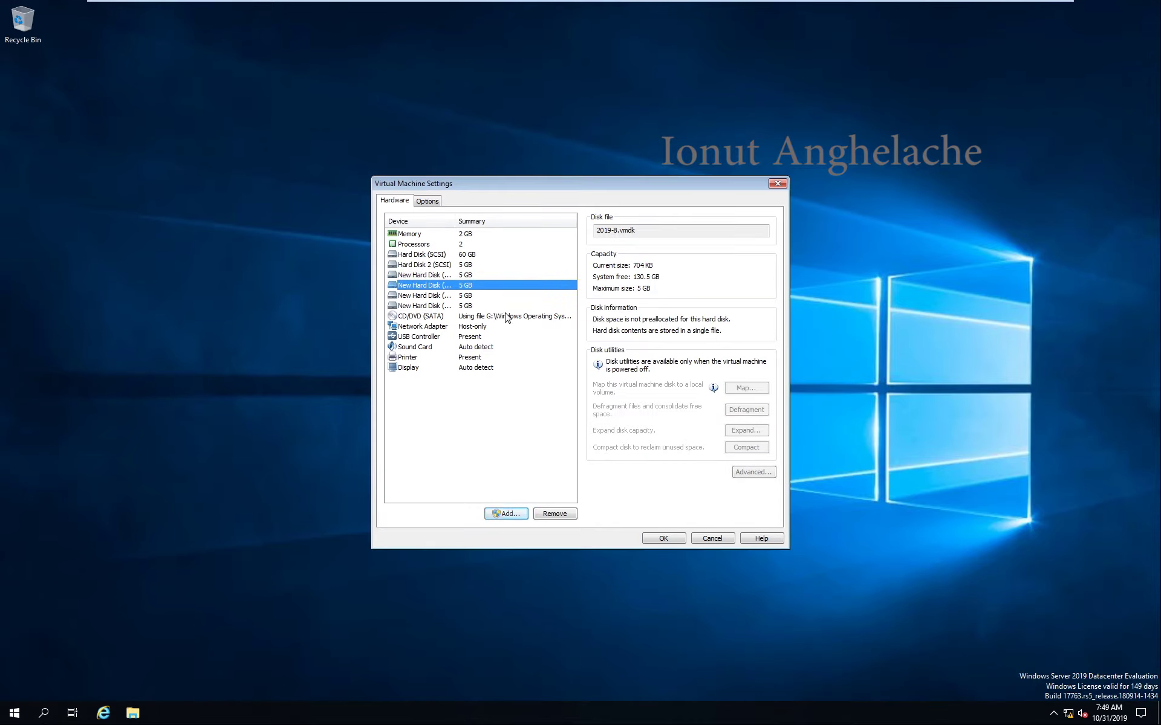
key("Down")
left_click(506, 514)
left_click(650, 471)
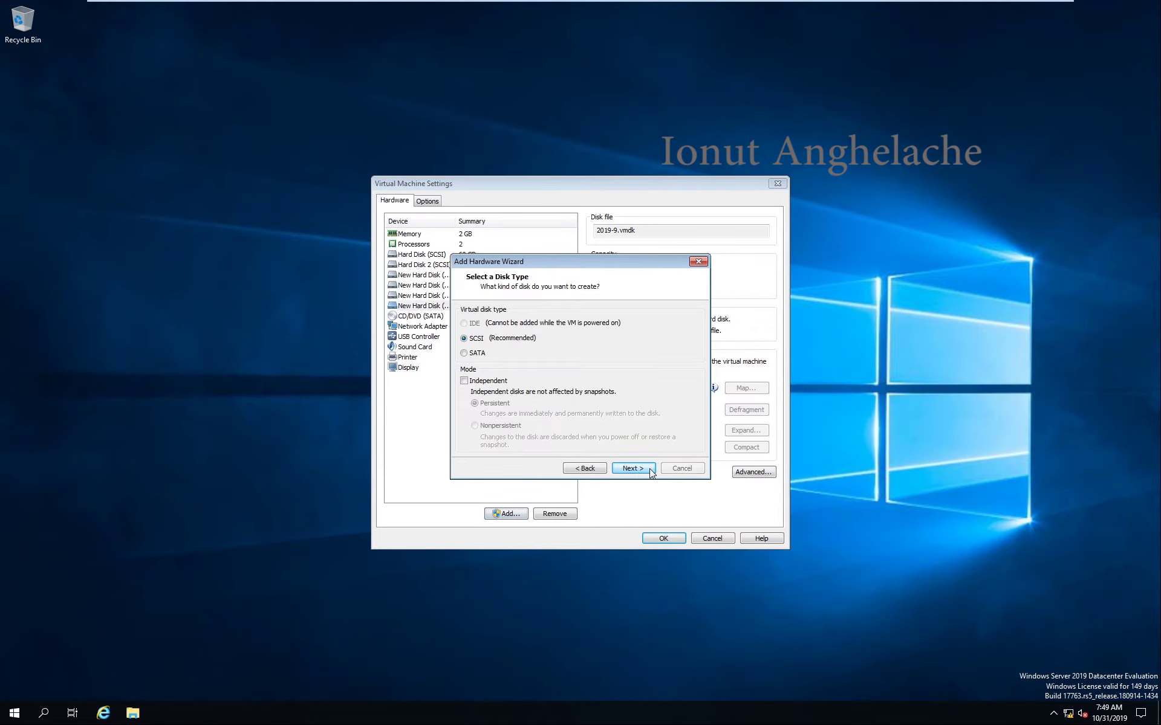
left_click(650, 471)
left_click(640, 470)
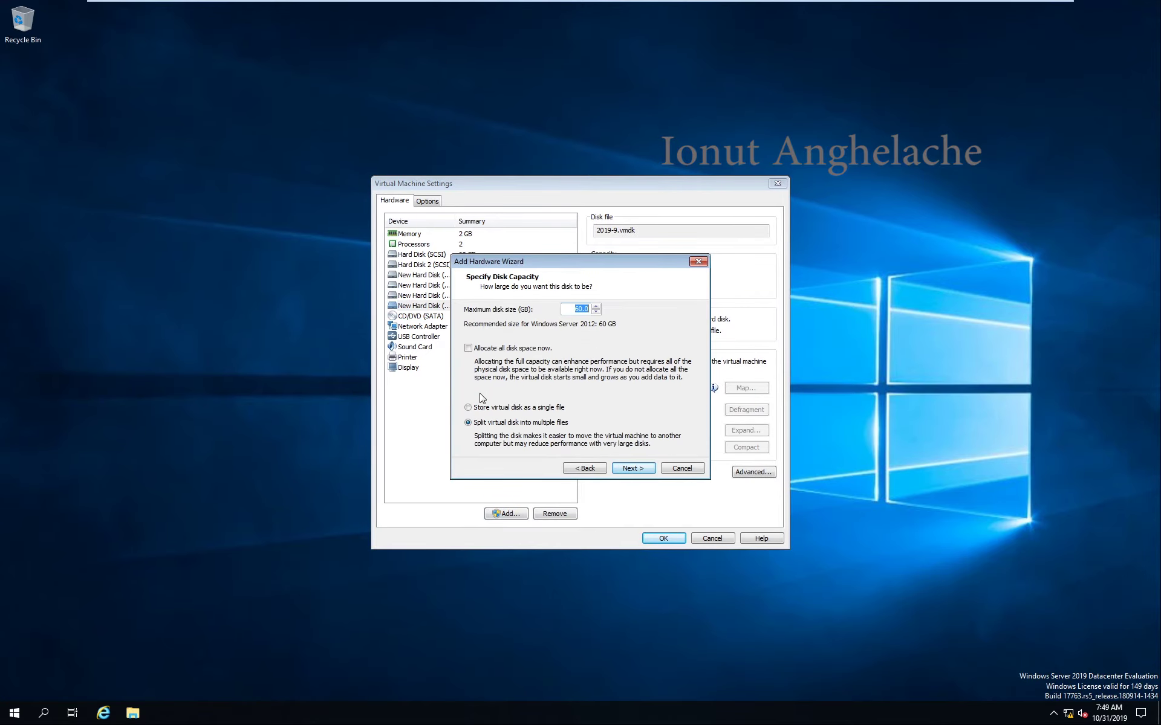
type("5")
left_click(650, 471)
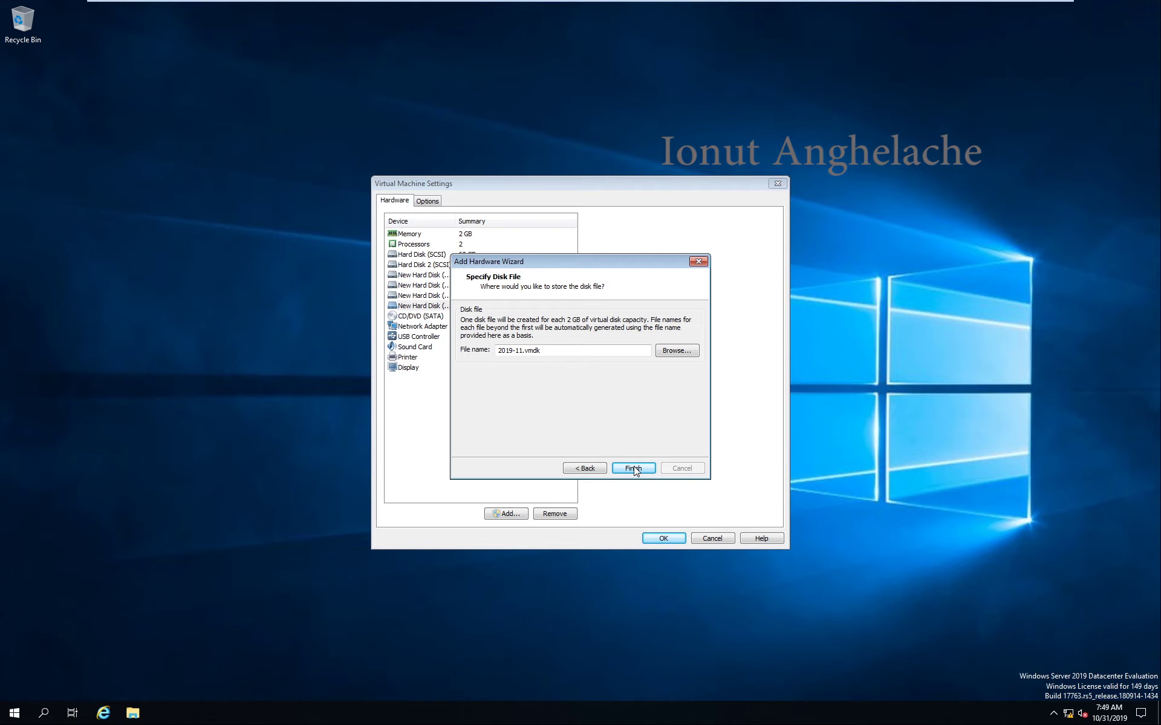
Add a sixth new 5 GB SCSI virtual disk
left_click(635, 469)
left_click(504, 512)
left_click(641, 472)
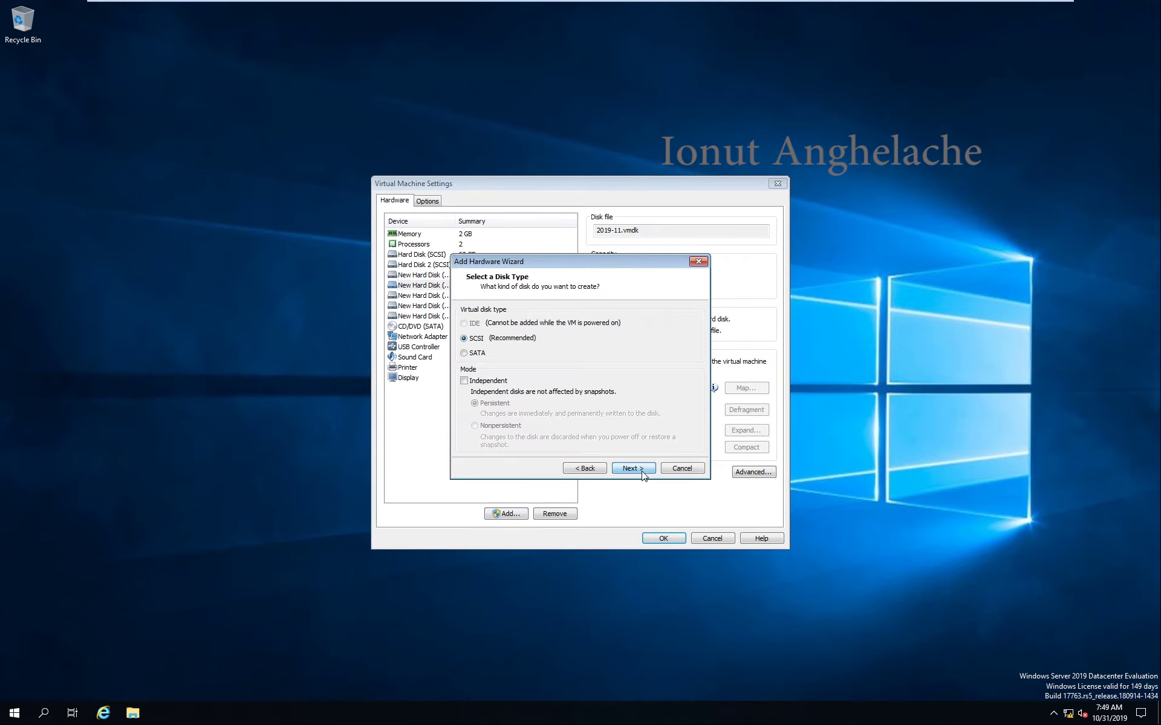
left_click(640, 472)
left_click(640, 471)
double_click(567, 311)
type("5")
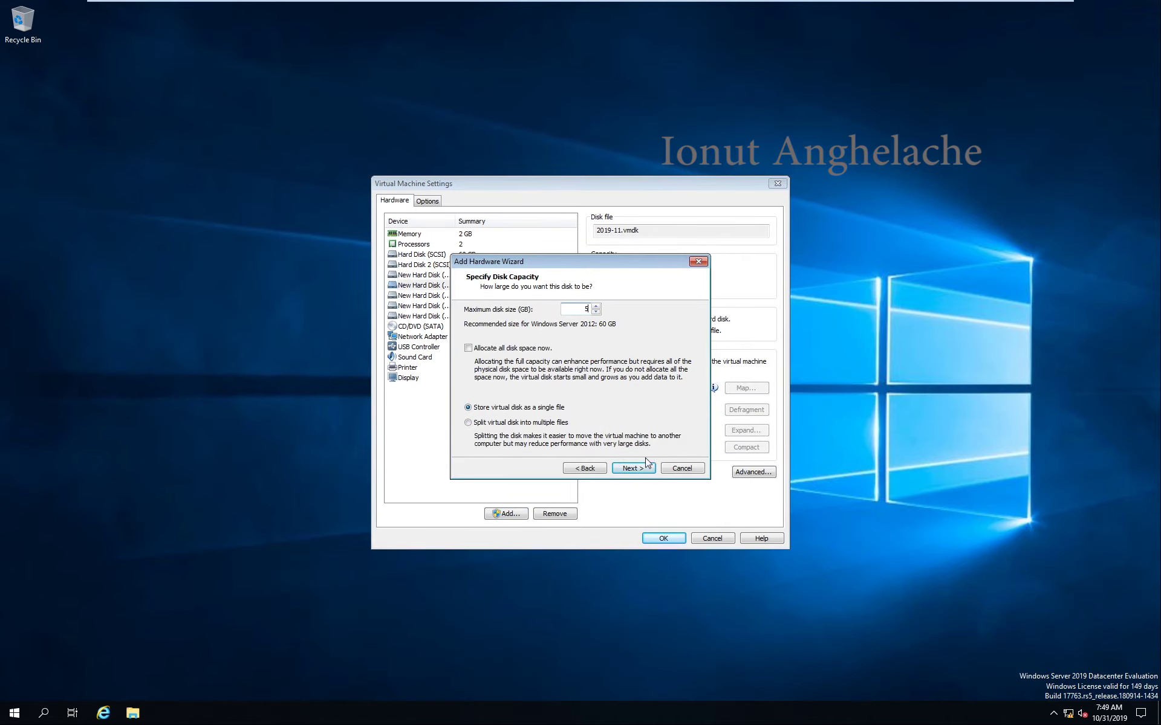
left_click(635, 469)
left_click(634, 469)
Check the new disks' files, add a seventh SCSI disk, and apply the VM settings
left_click(453, 284)
key("Up")
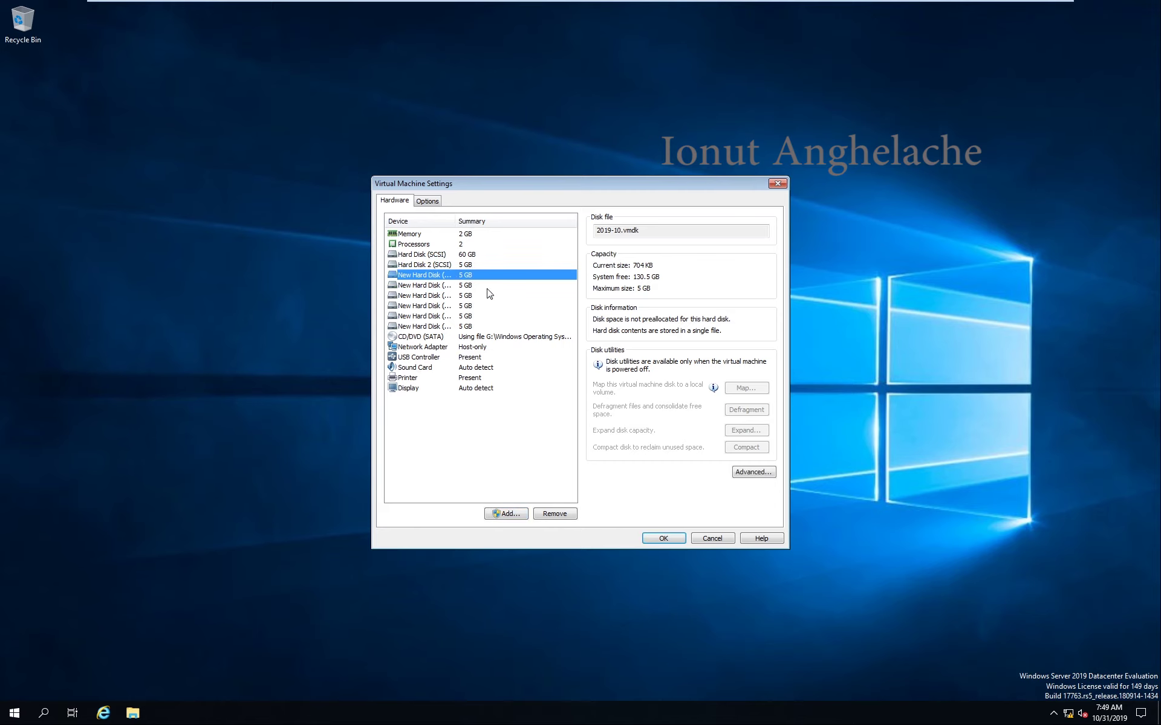
key("Down")
key("Down")
key("Down")
key("Down")
key("Down")
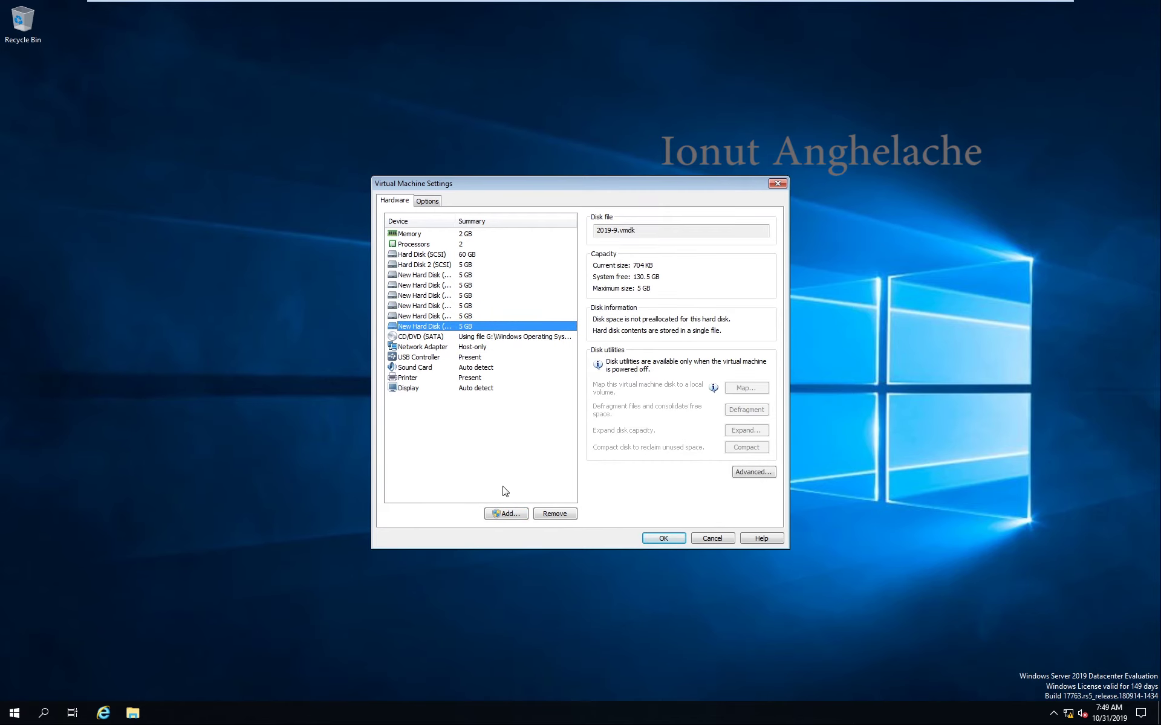
left_click(505, 514)
left_click(622, 471)
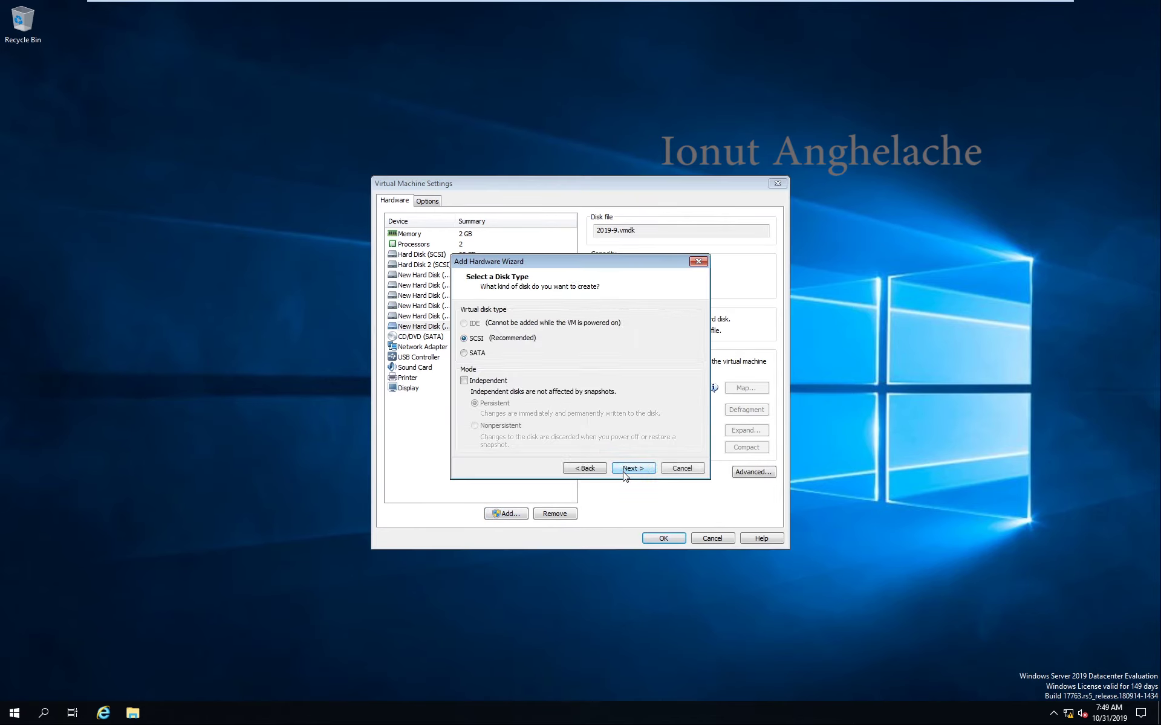
left_click(622, 470)
left_click(629, 469)
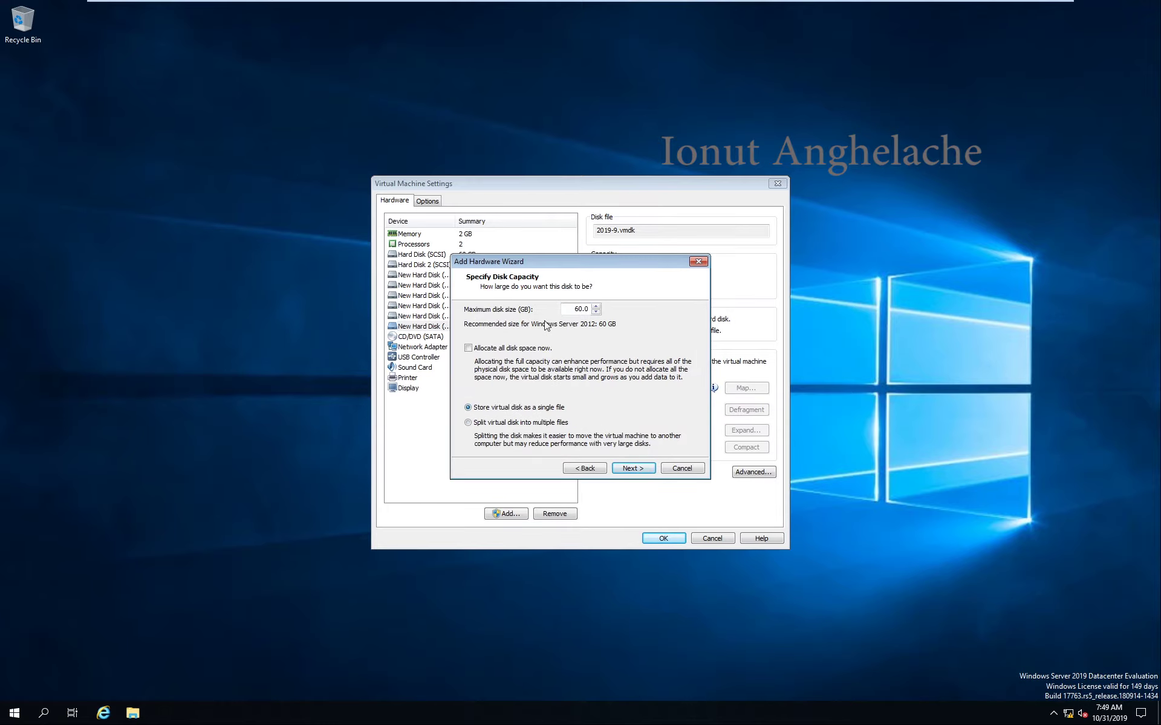
left_click(631, 469)
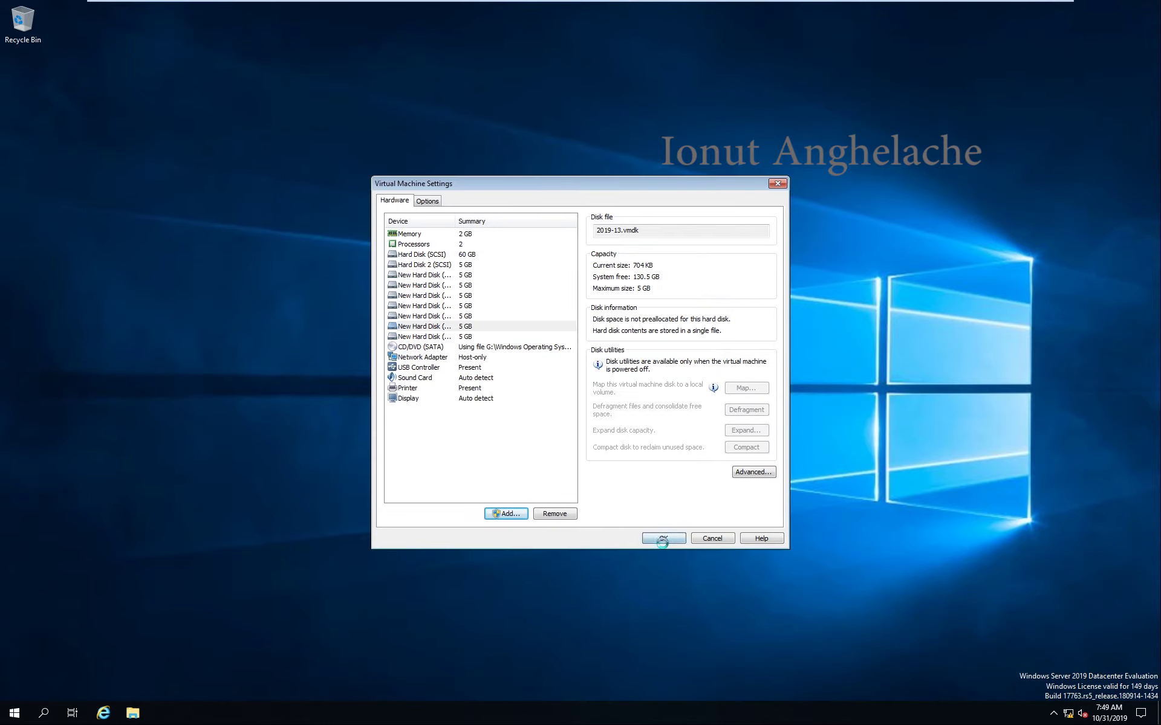
left_click(663, 538)
Refresh the desktop and launch Disk Management with diskmgmt.msc from the Run prompt
right_click(440, 285)
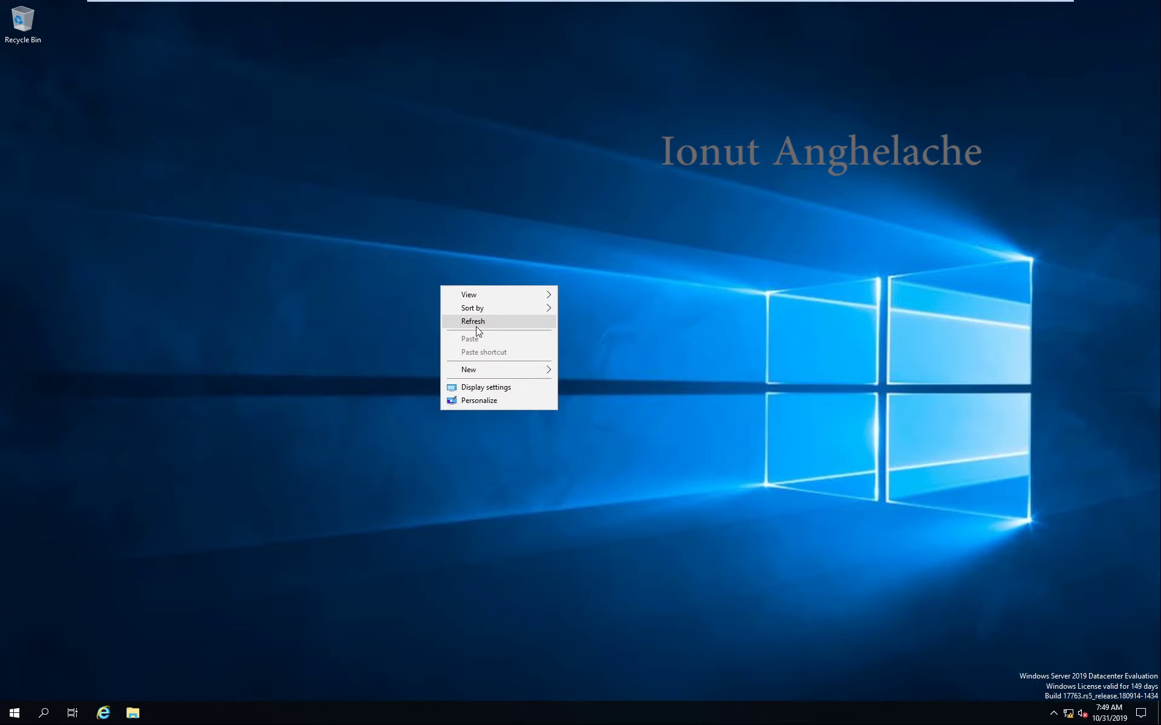
left_click(476, 327)
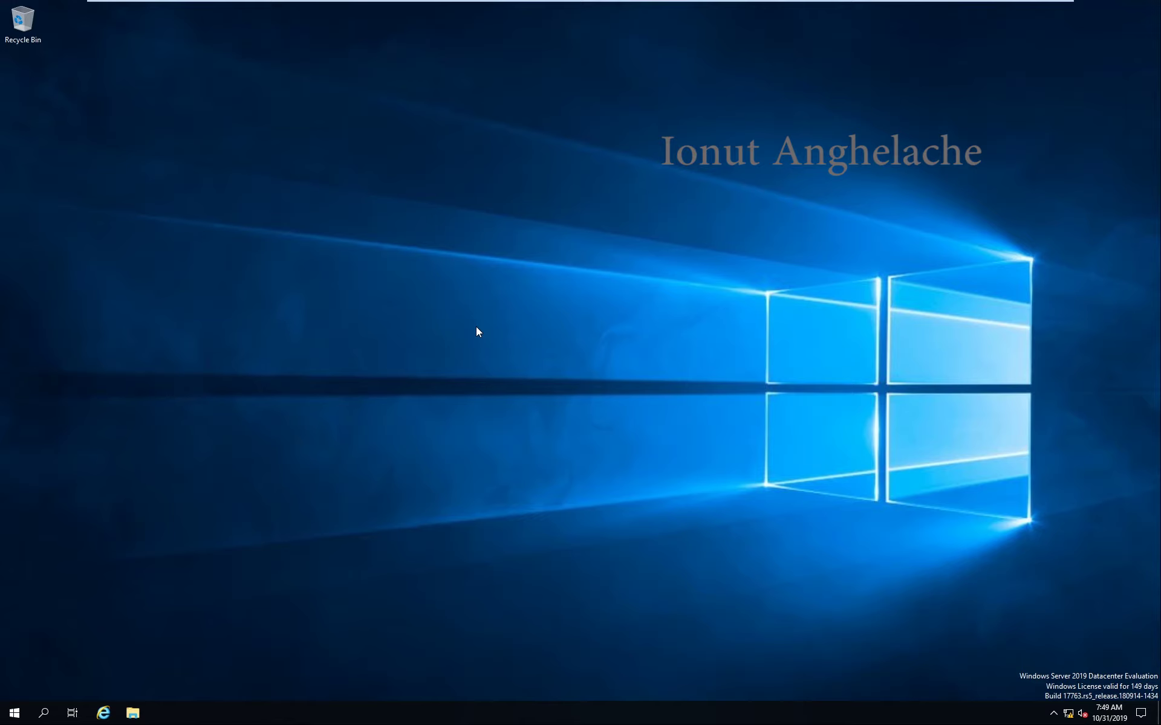
key("super+r")
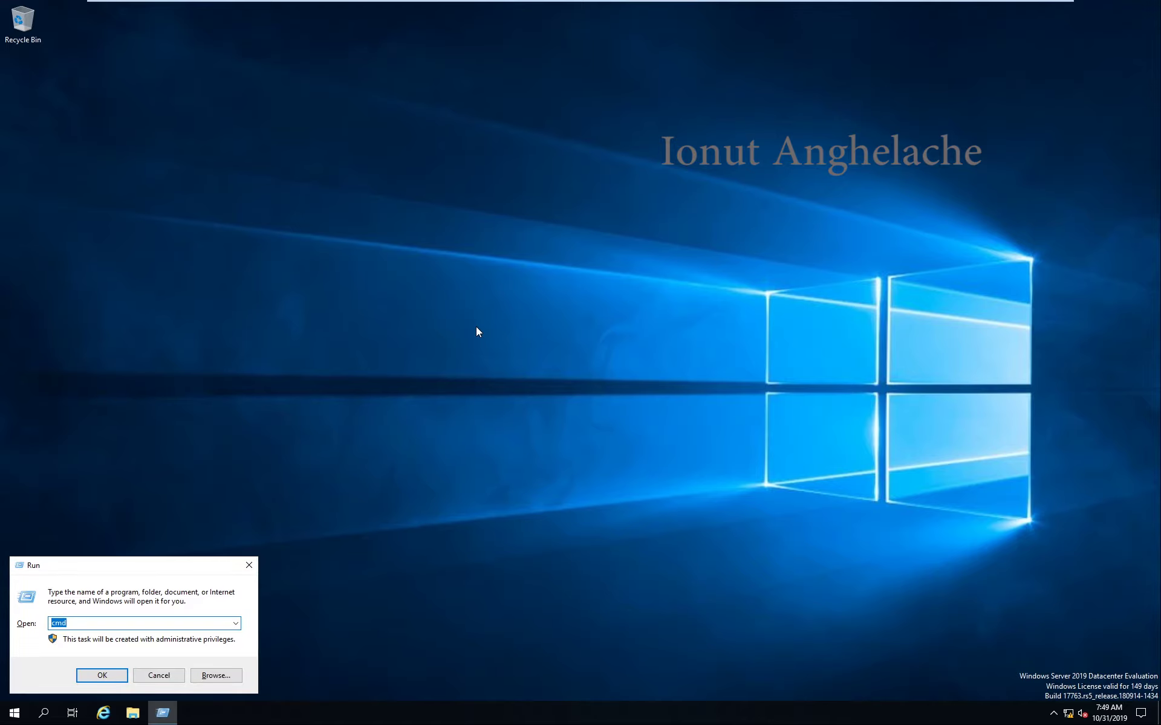
type("diskmgmt")
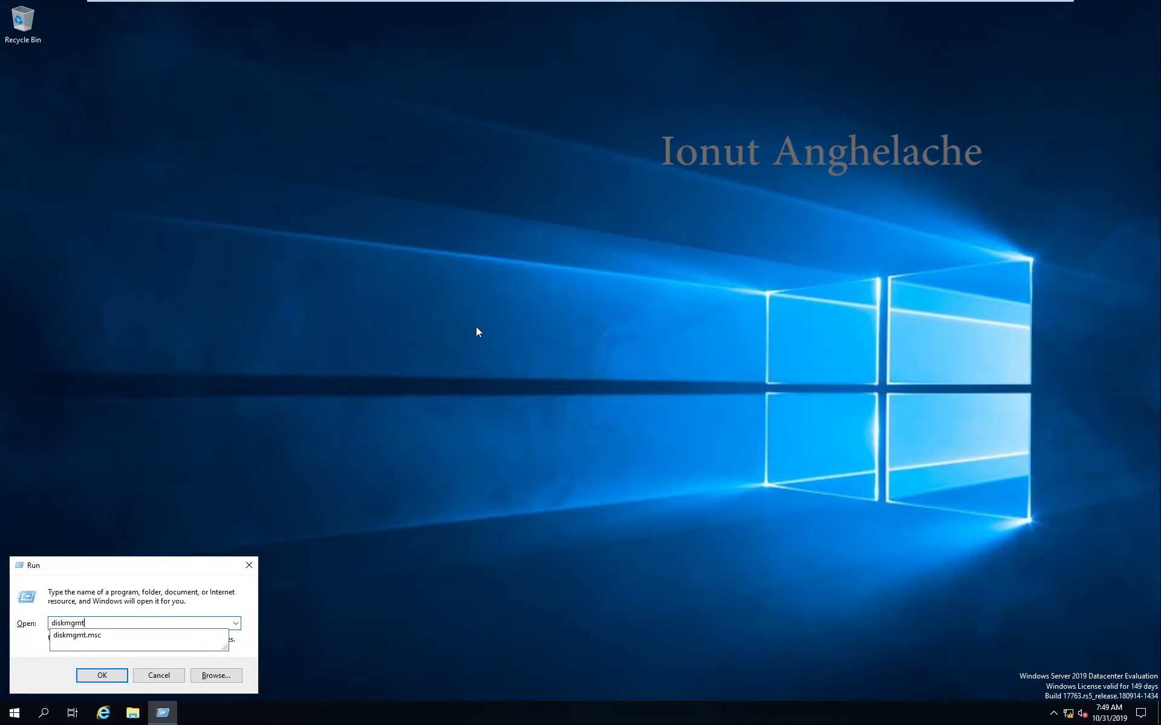
type(".msc")
key("Return")
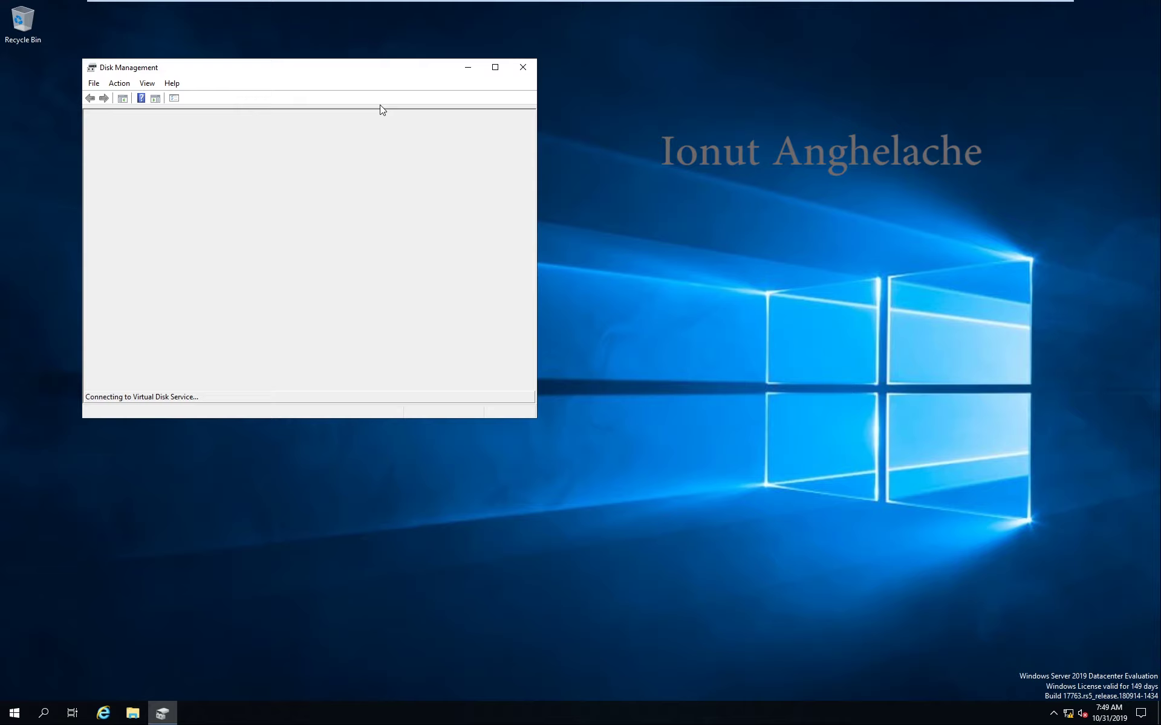
left_click_drag(397, 74, 457, 75)
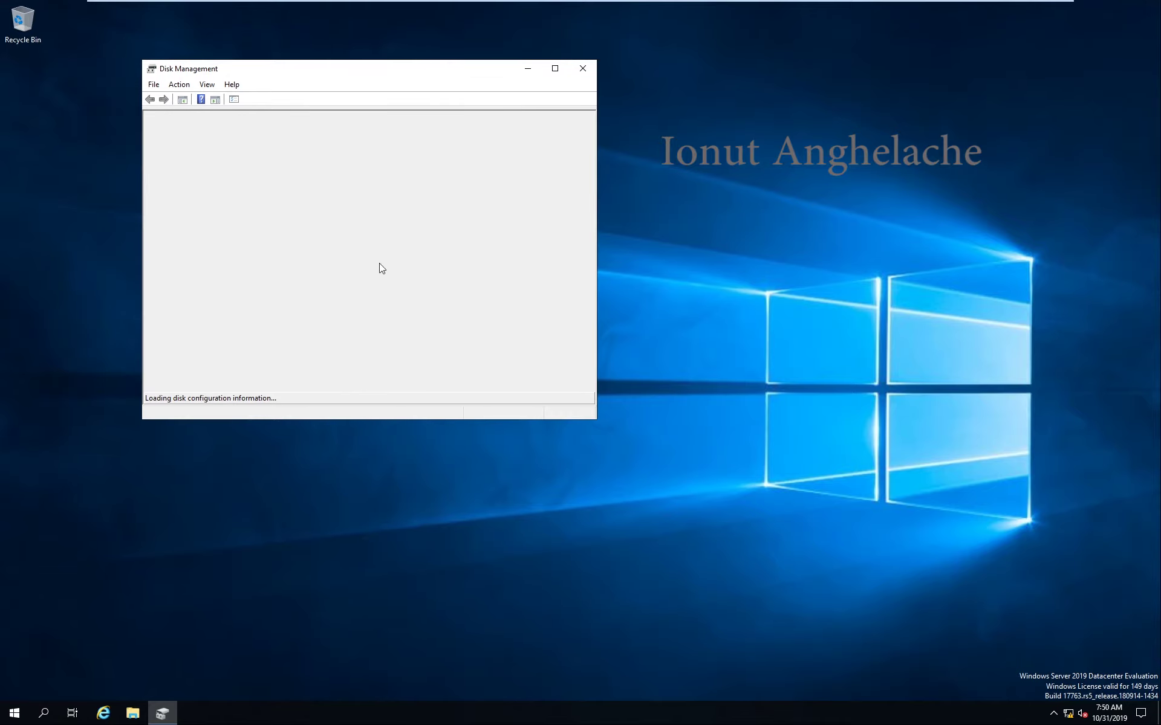
left_click(14, 713)
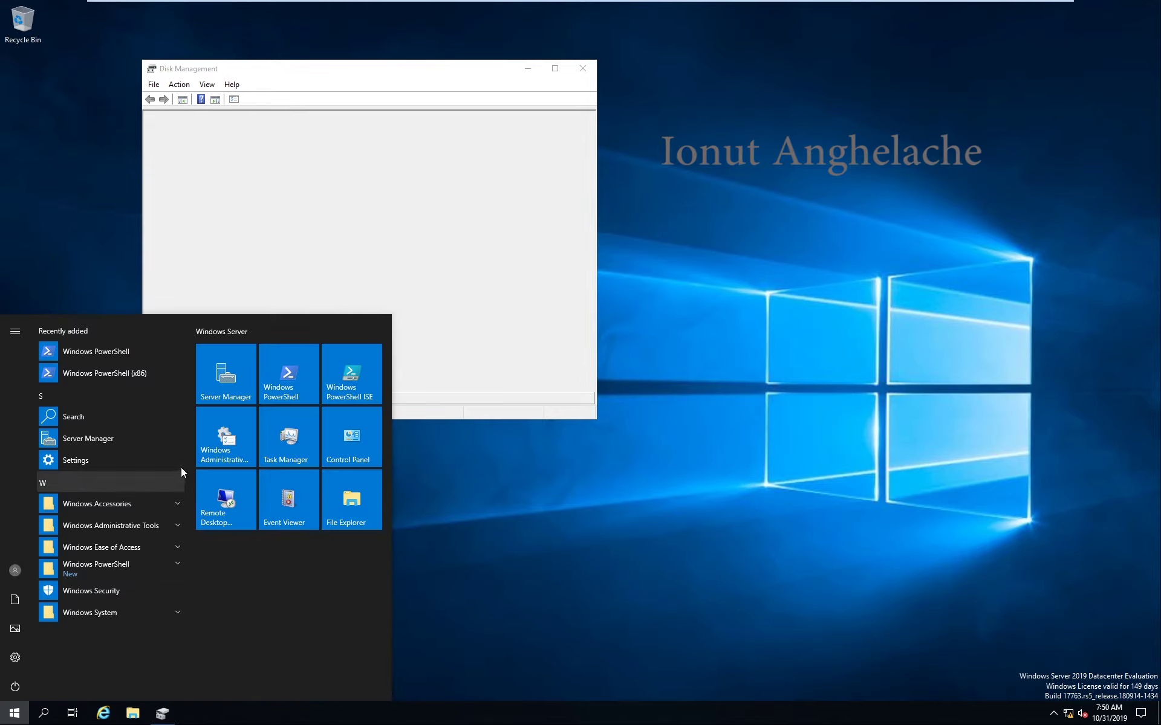
Launch Server Manager, open Computer Management, and show the Device Manager view for DC01
left_click(203, 396)
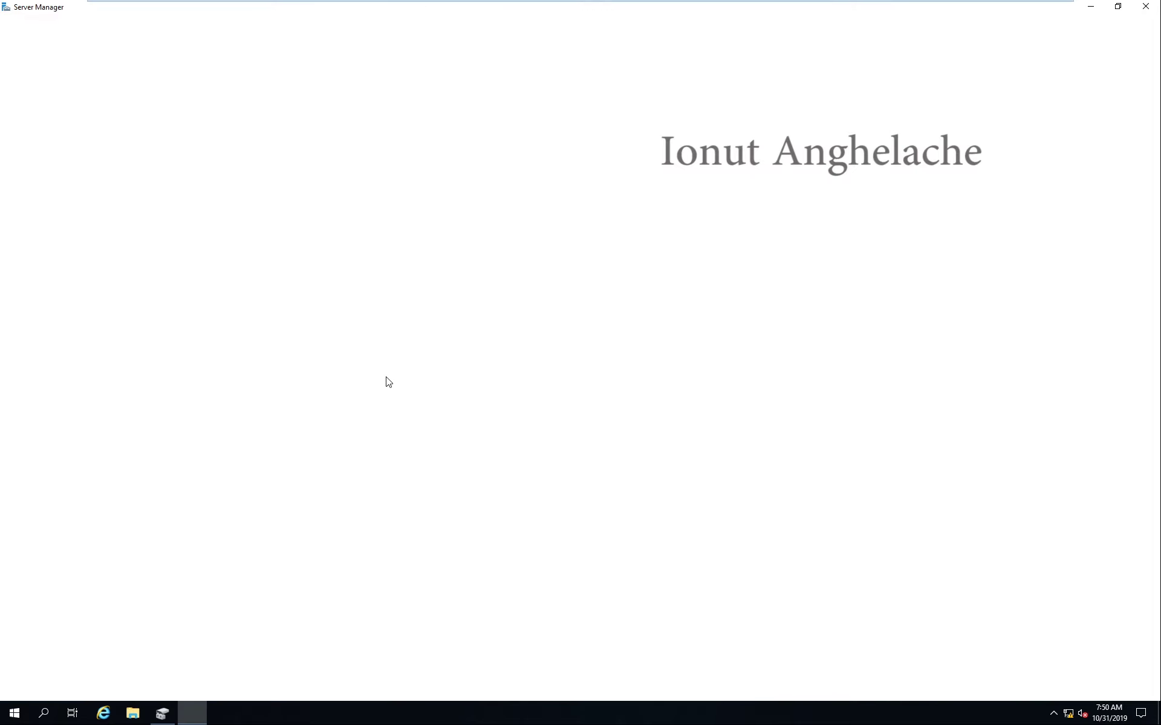
left_click(1073, 33)
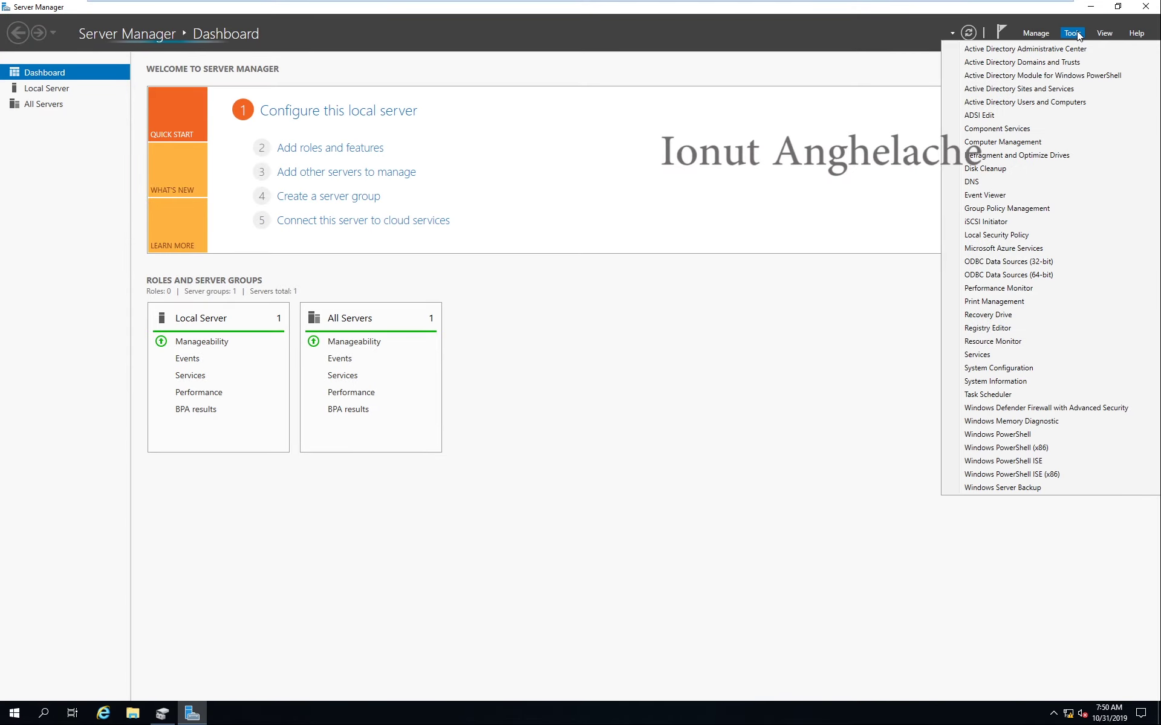
left_click(1043, 142)
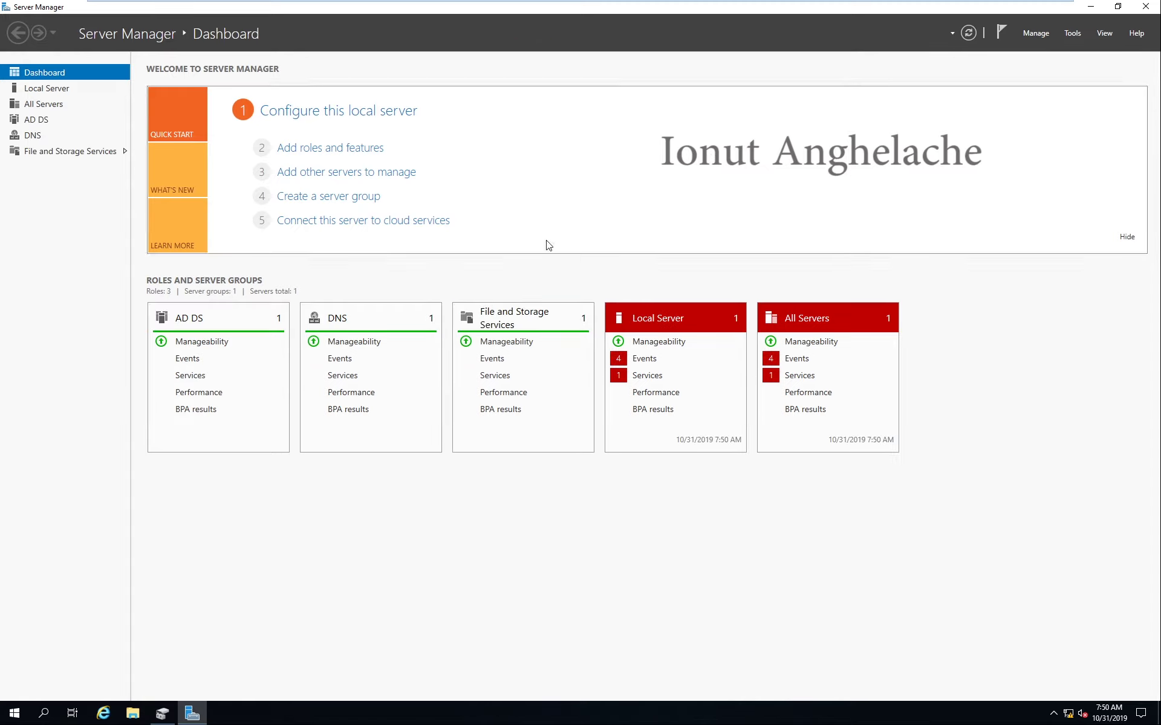
left_click(77, 132)
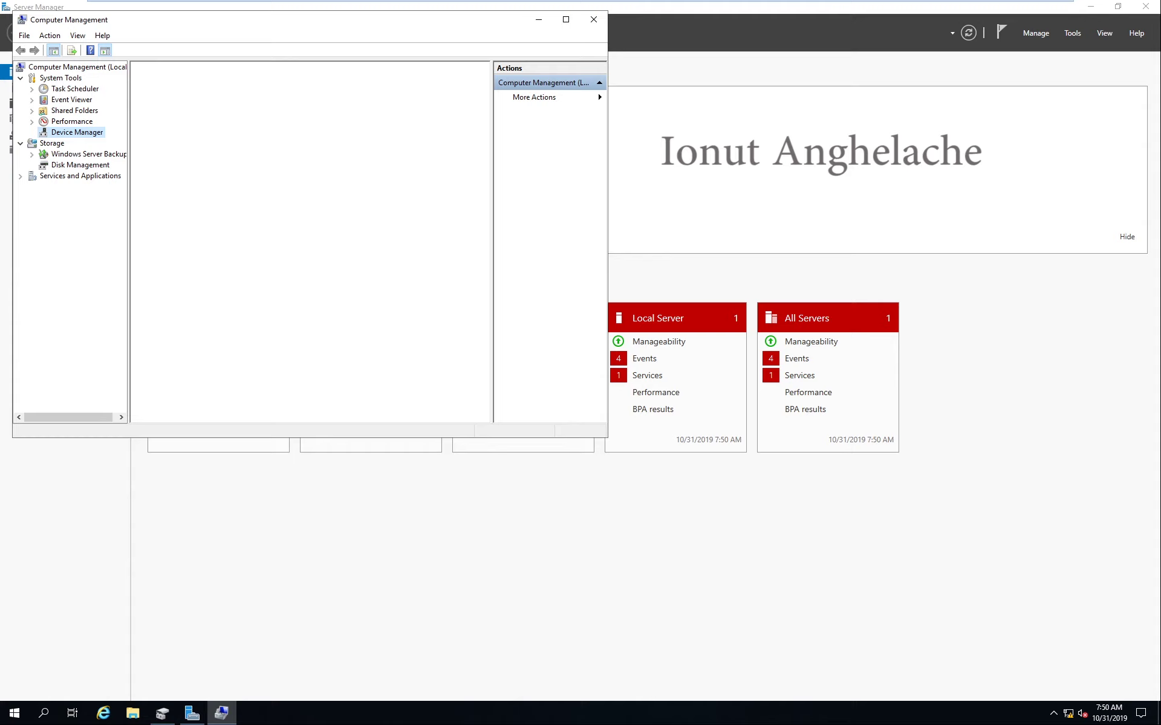
Switch to Disk Management and move the Initialize Disk prompt aside to review its disk list
left_click(81, 165)
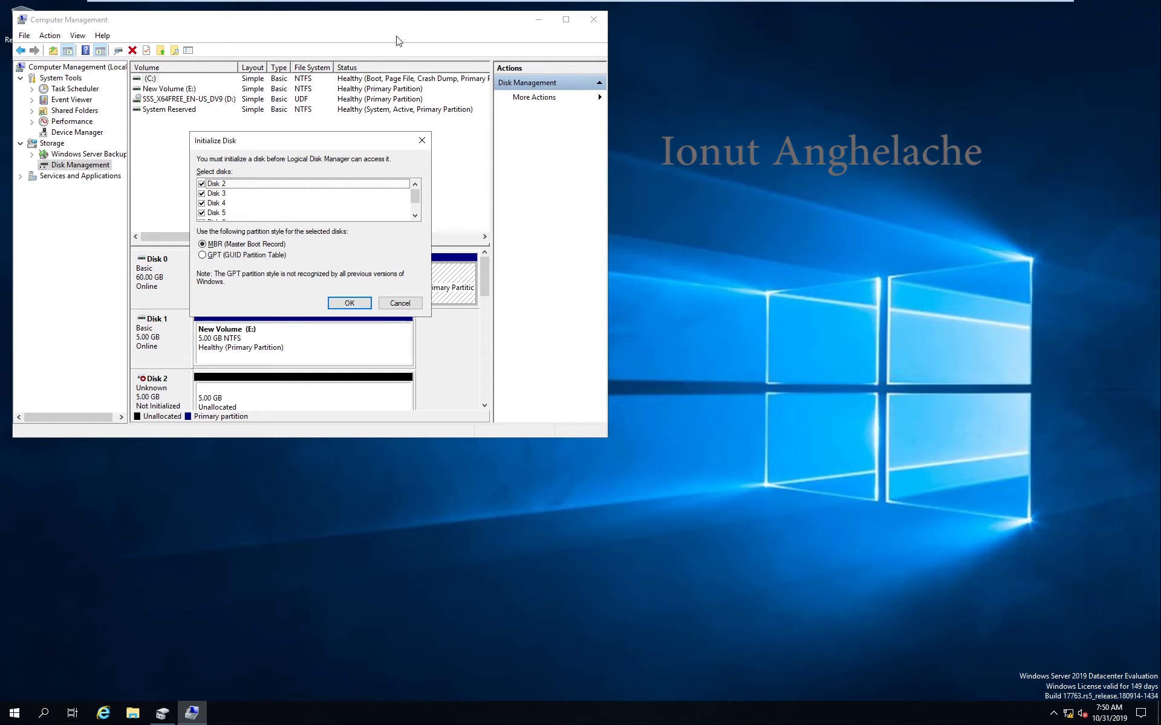
left_click_drag(334, 134, 741, 199)
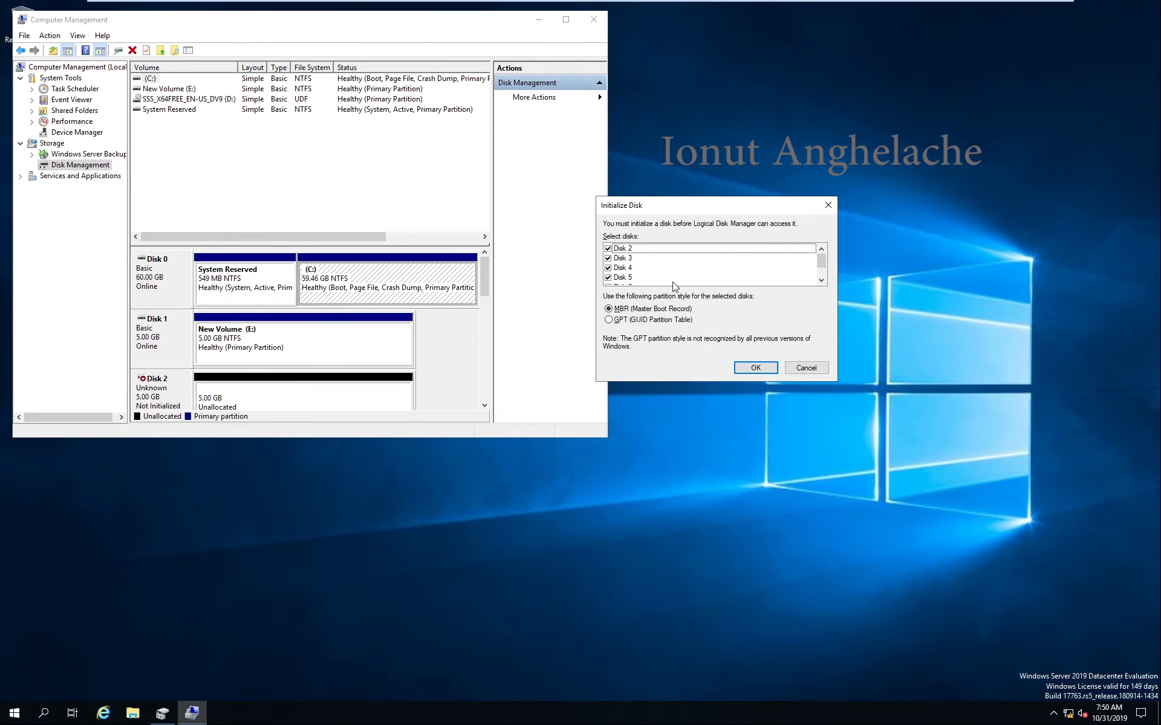
left_click(821, 280)
scroll(714, 269, "up", 1)
Initialize the new disks as MBR, maximize the window, and take Disk 1 offline
left_click(754, 370)
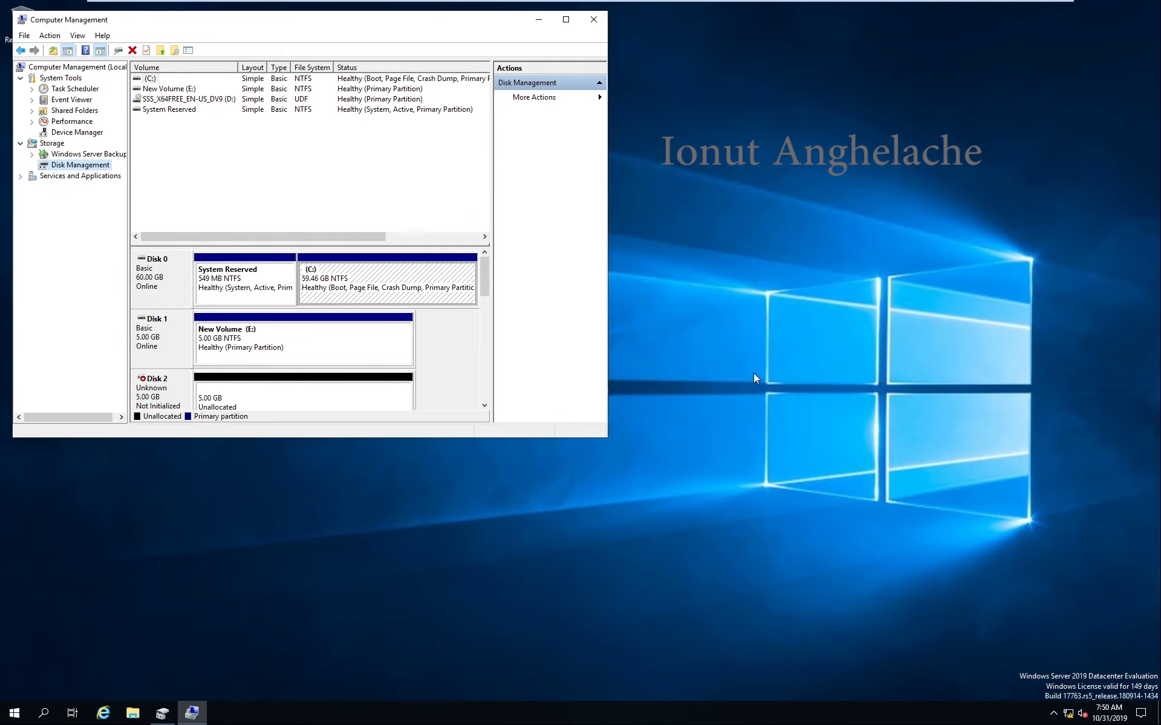
left_click(565, 20)
right_click(135, 321)
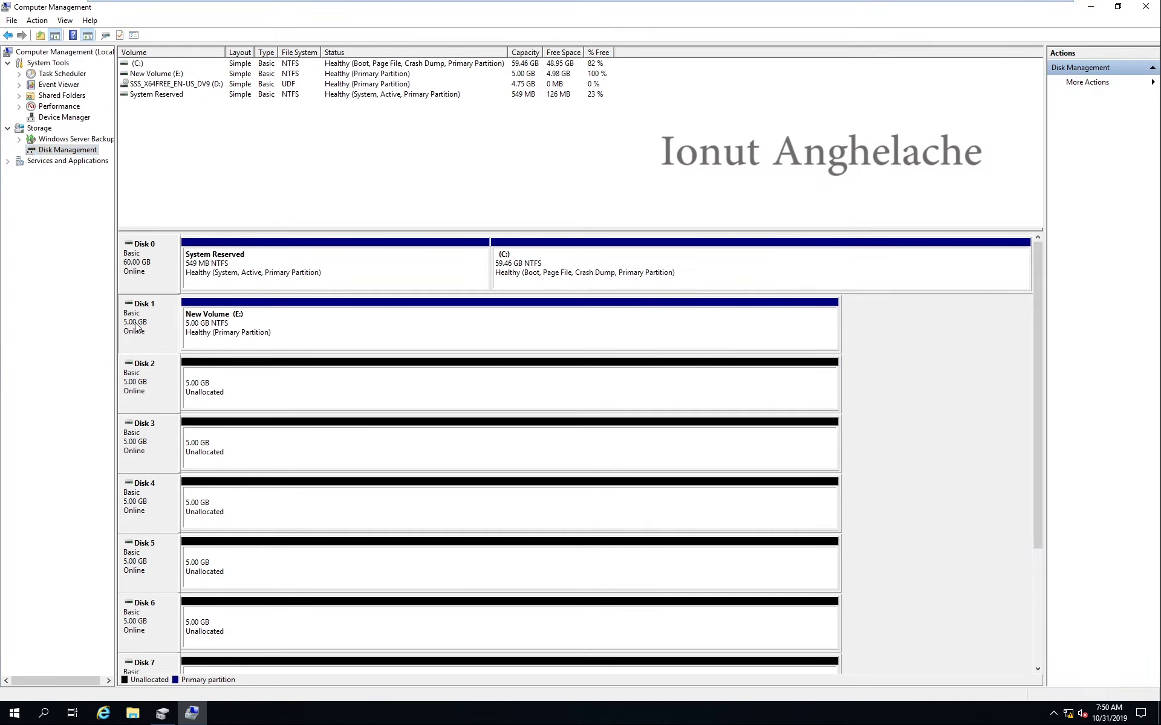
left_click(122, 320)
right_click(122, 320)
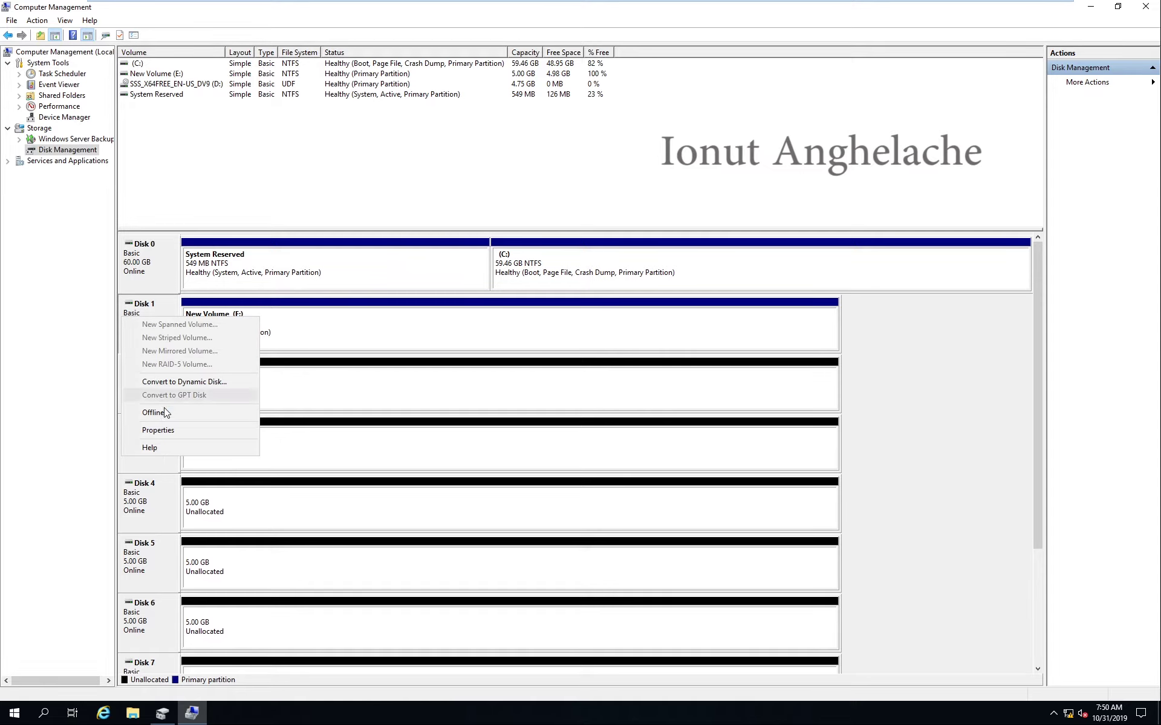
left_click(154, 407)
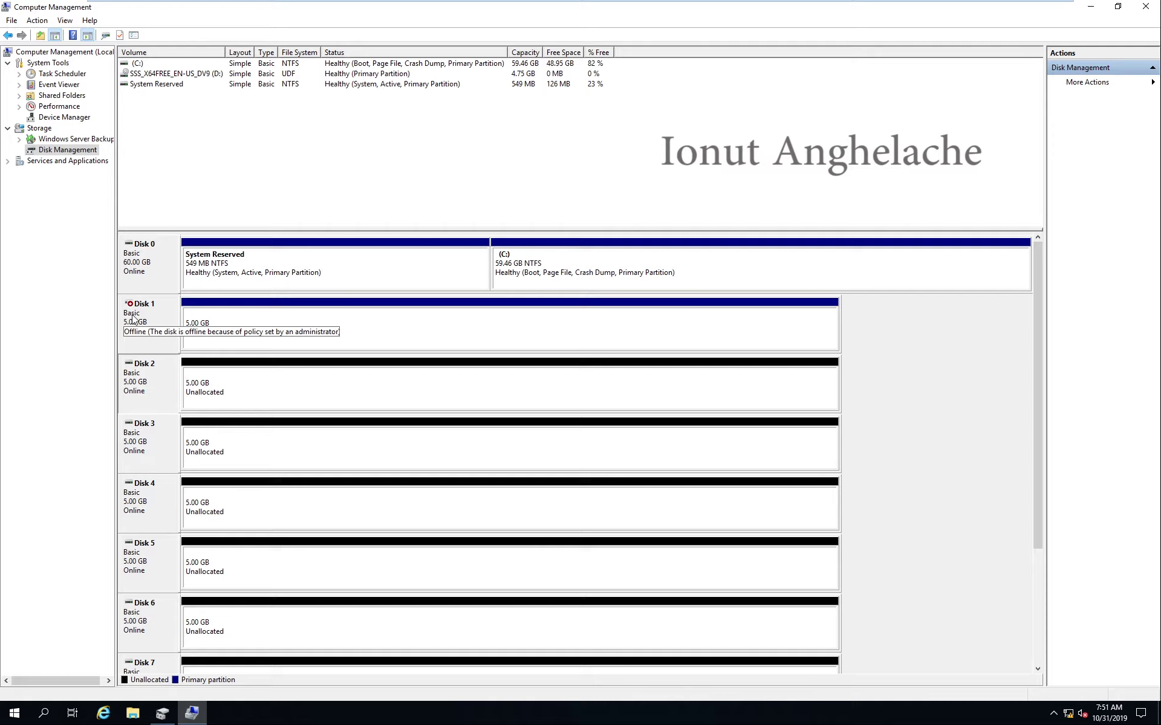
Toggle Disk 2 offline and back online, leaving it online
right_click(153, 370)
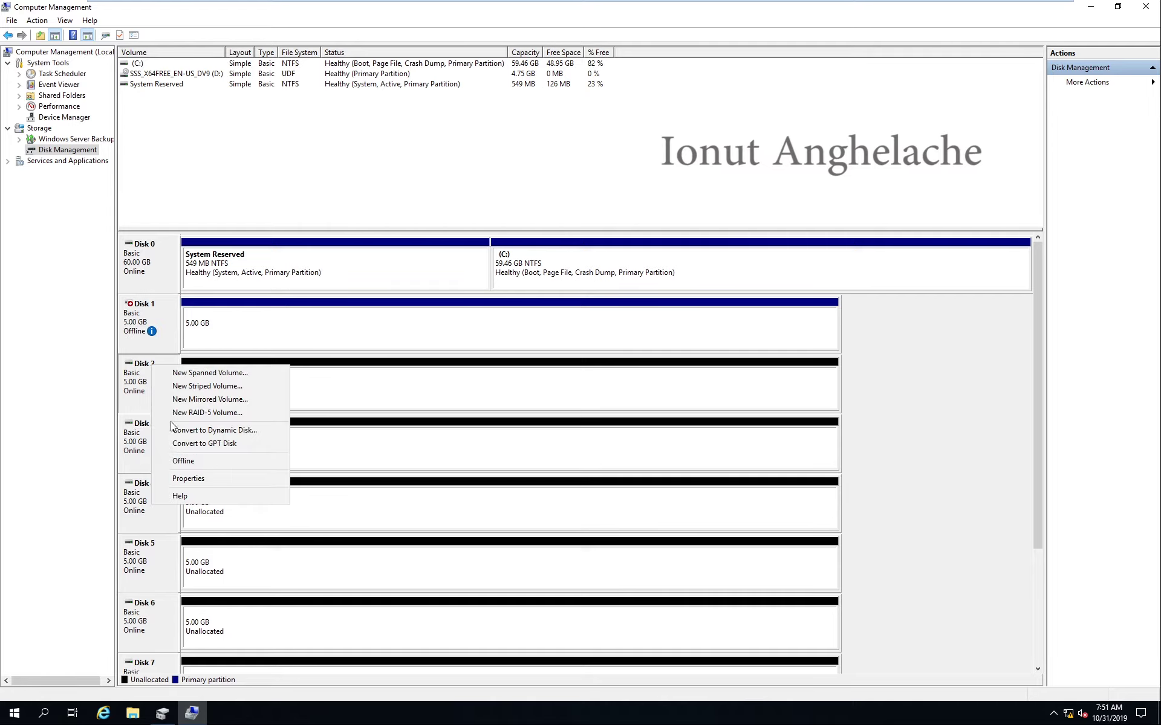
left_click(174, 461)
right_click(151, 373)
left_click(159, 375)
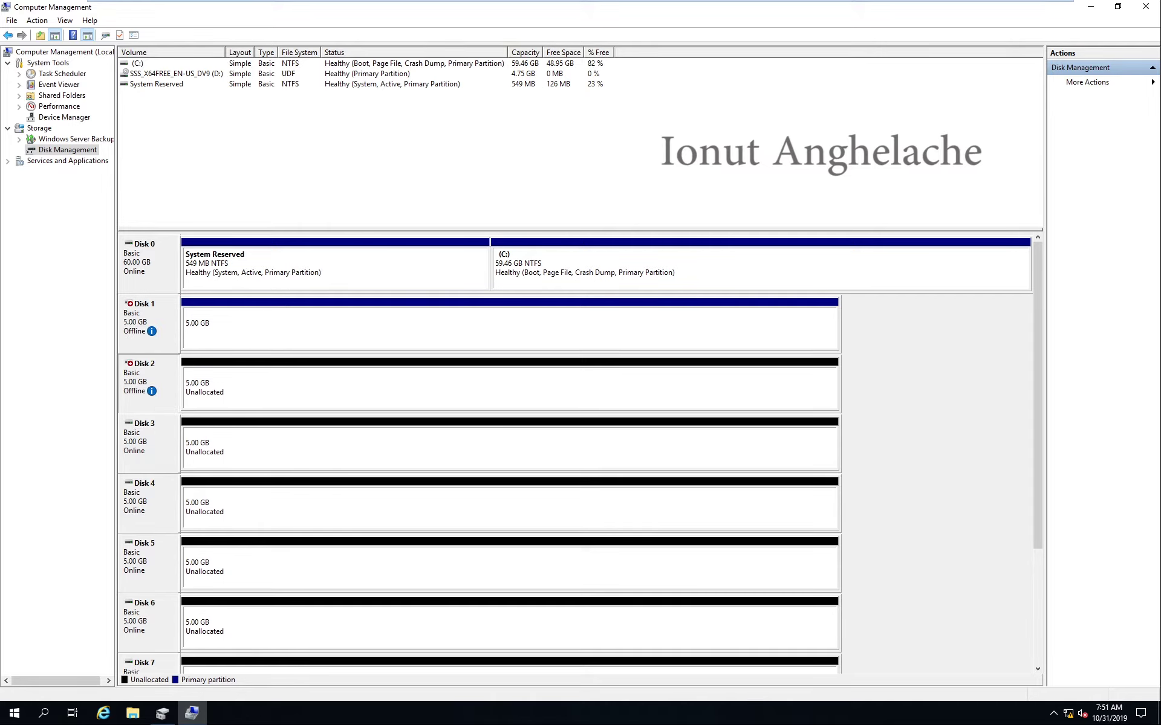
right_click(153, 376)
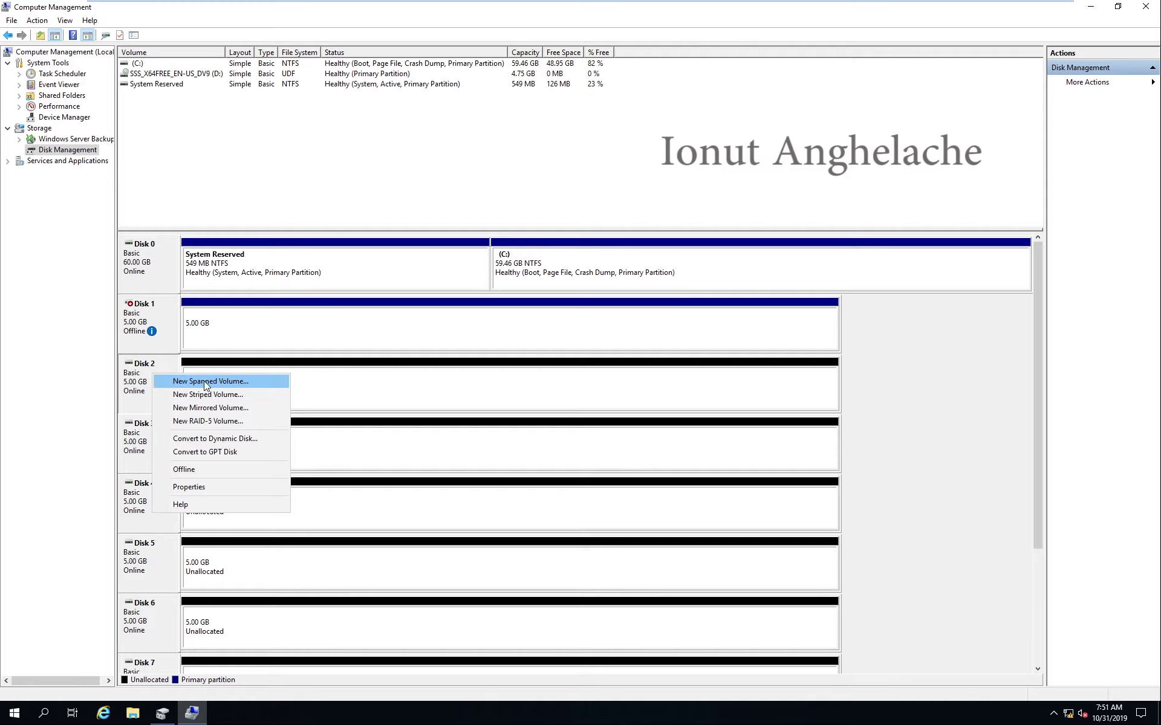
left_click(81, 377)
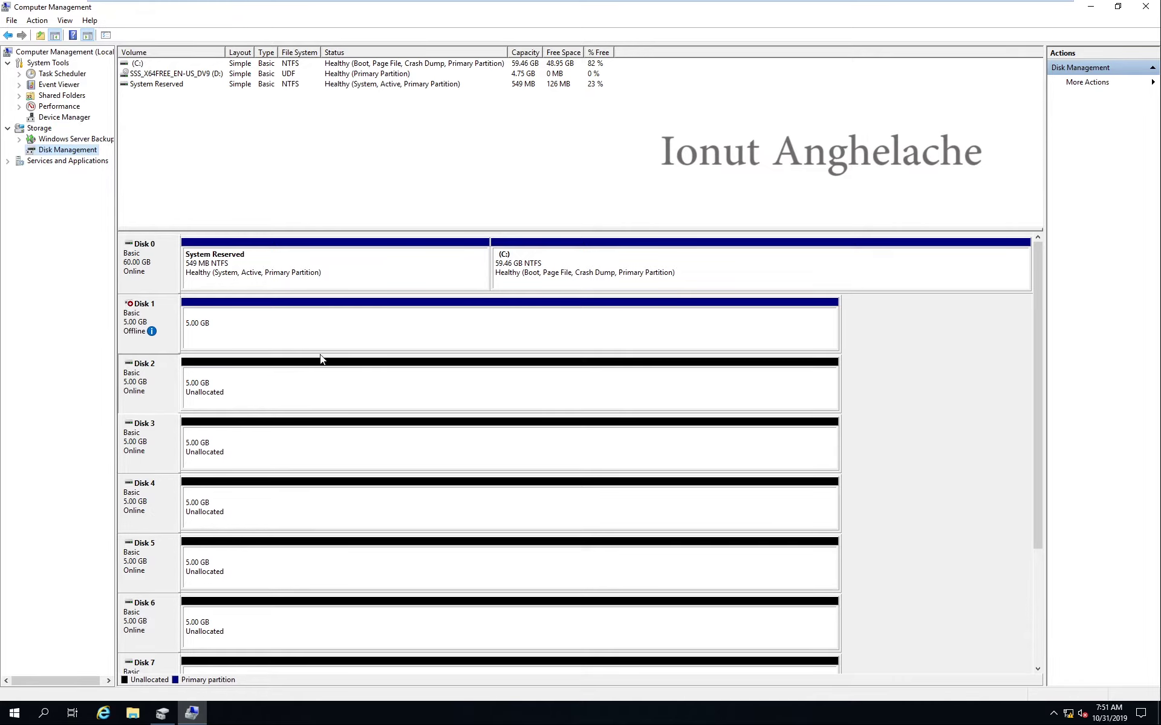
Enlarge the disk map, bring Disk 8 online, and initialize it as MBR
left_click_drag(411, 233, 421, 124)
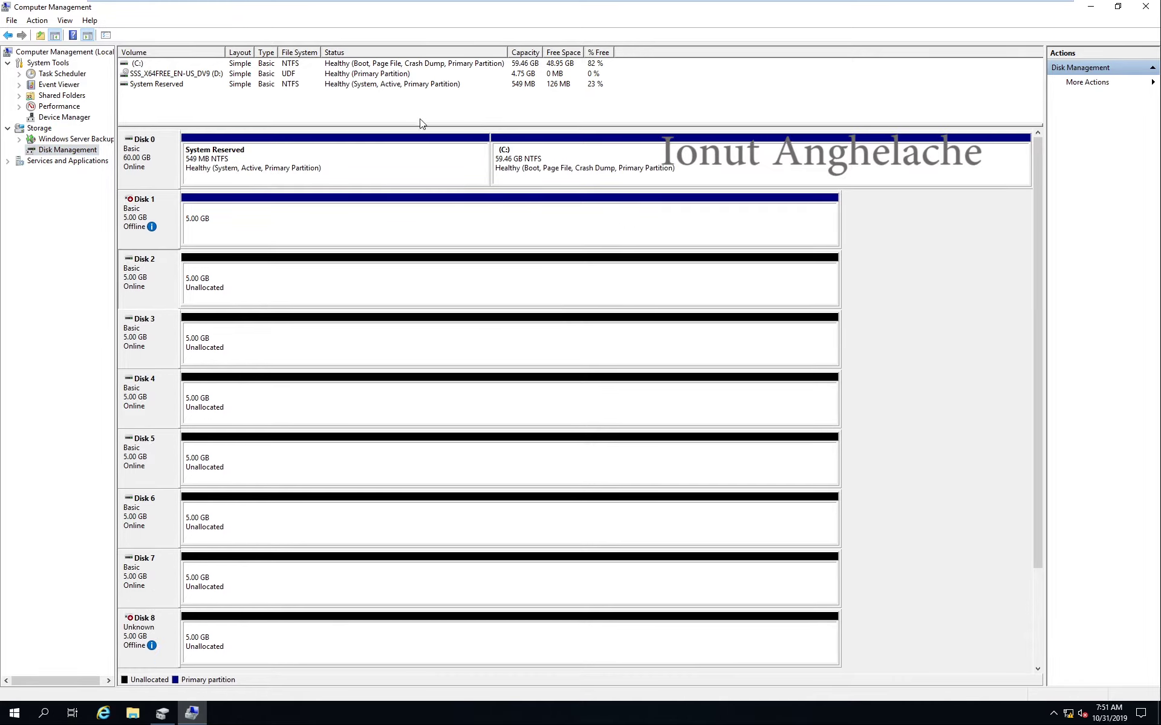
right_click(159, 617)
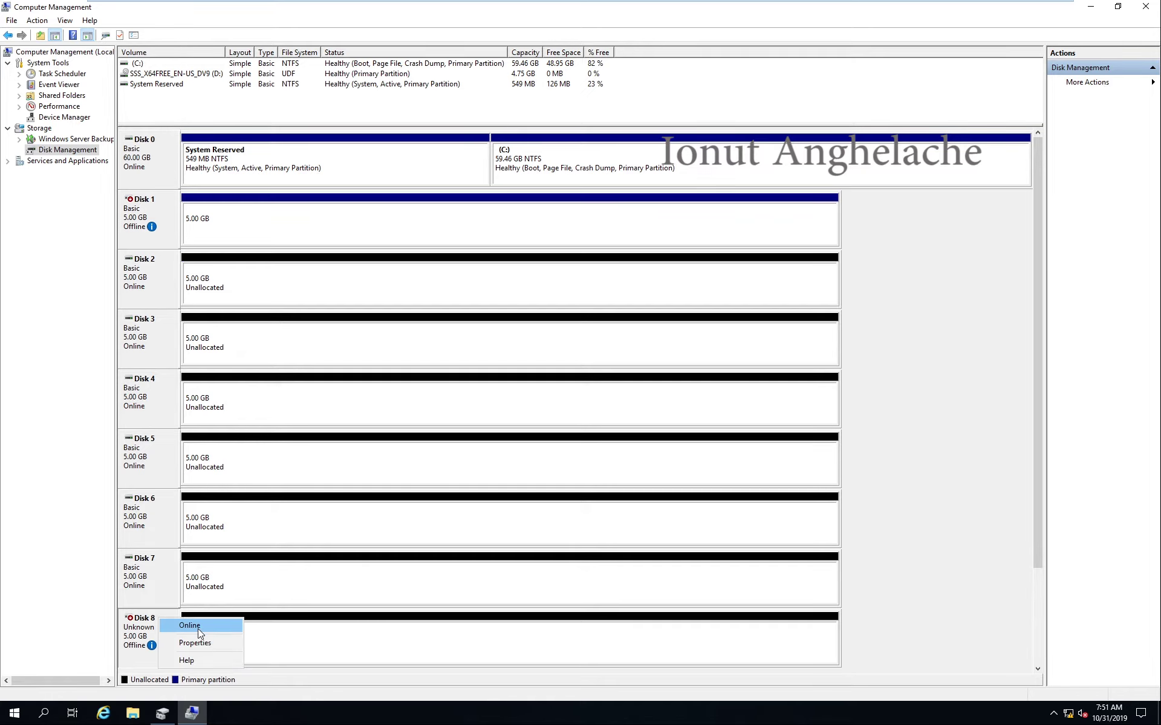
left_click(190, 626)
right_click(158, 630)
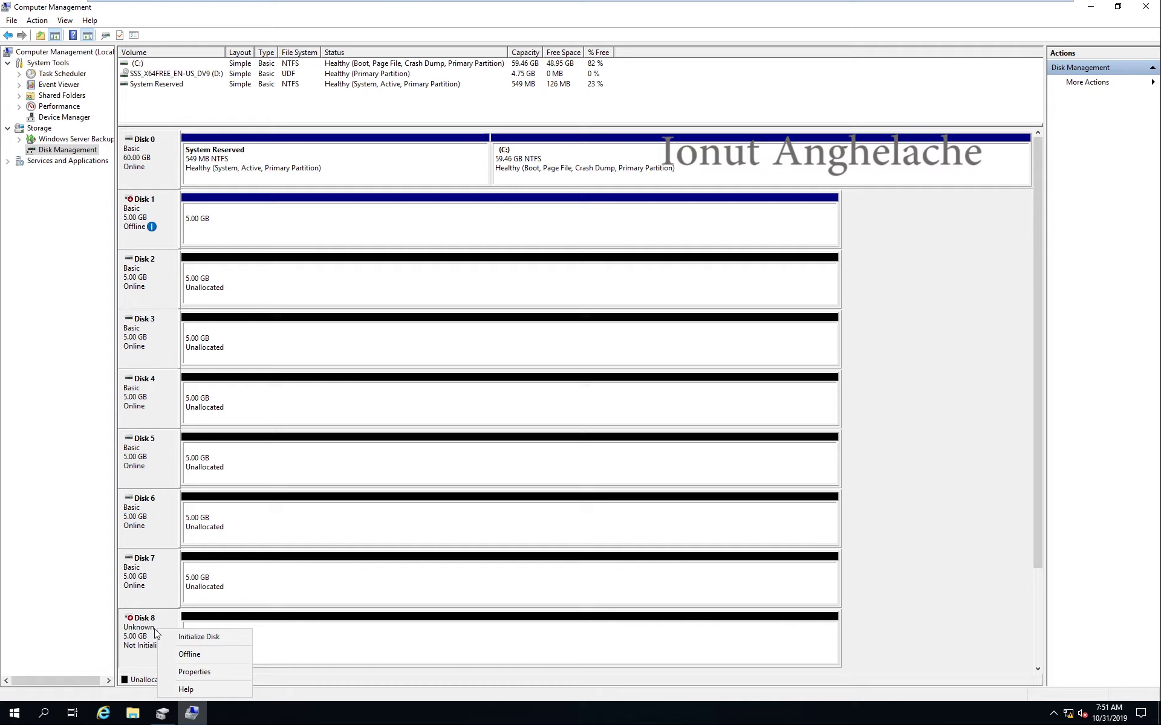
left_click(214, 641)
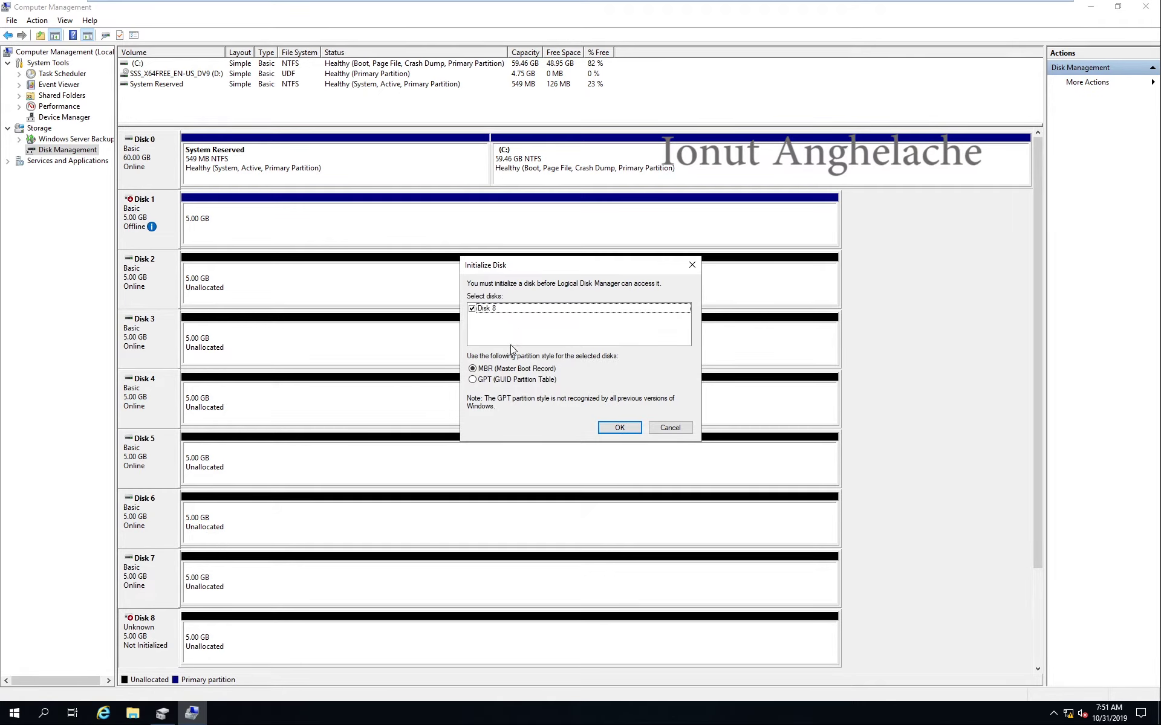
left_click(606, 428)
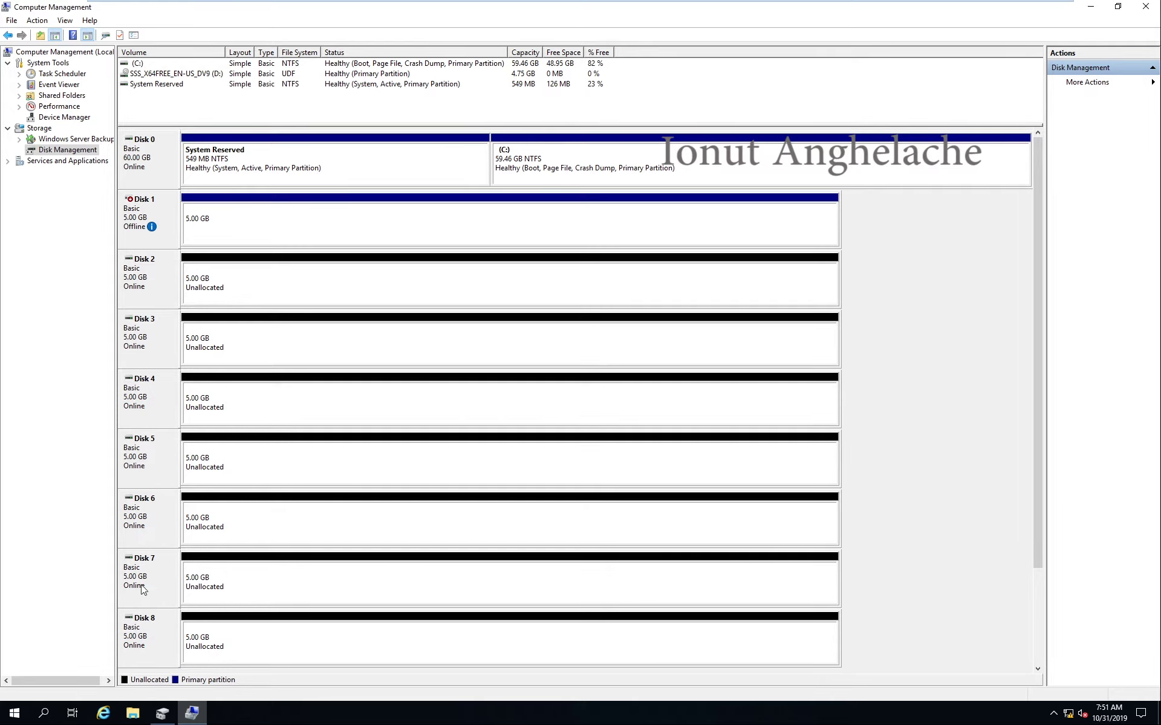
Start a new striped volume on Disk 2, adding Disk 3 with 5000 MB each
left_click(279, 288)
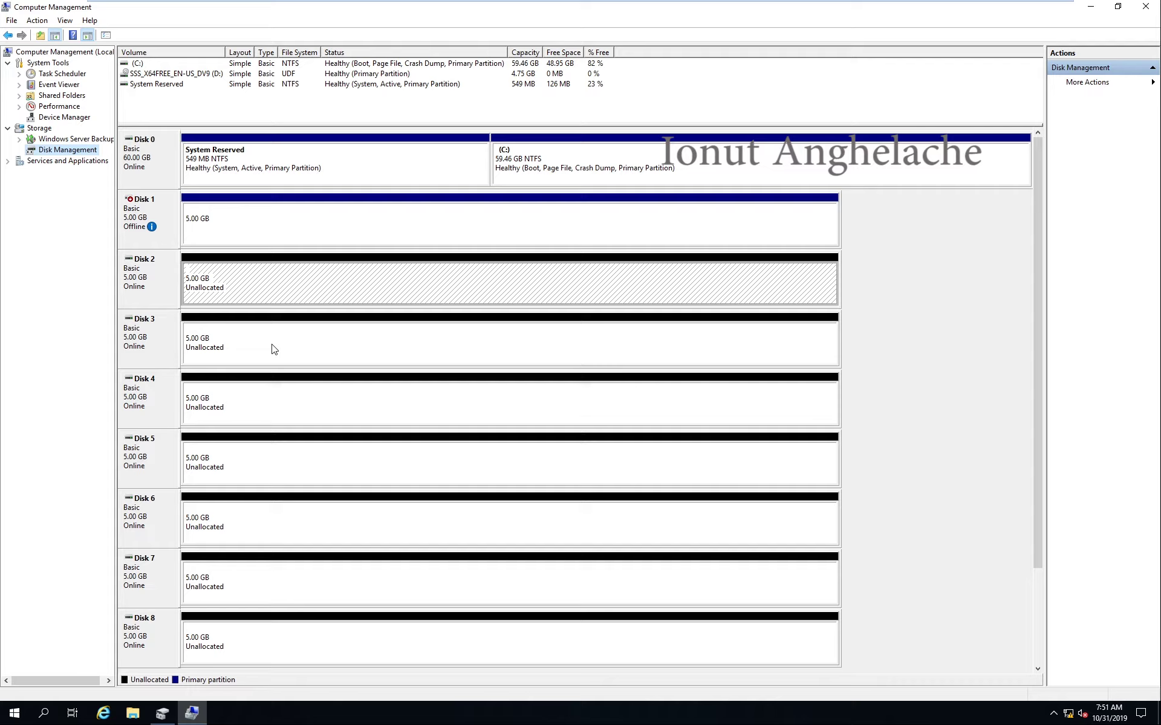
right_click(298, 281)
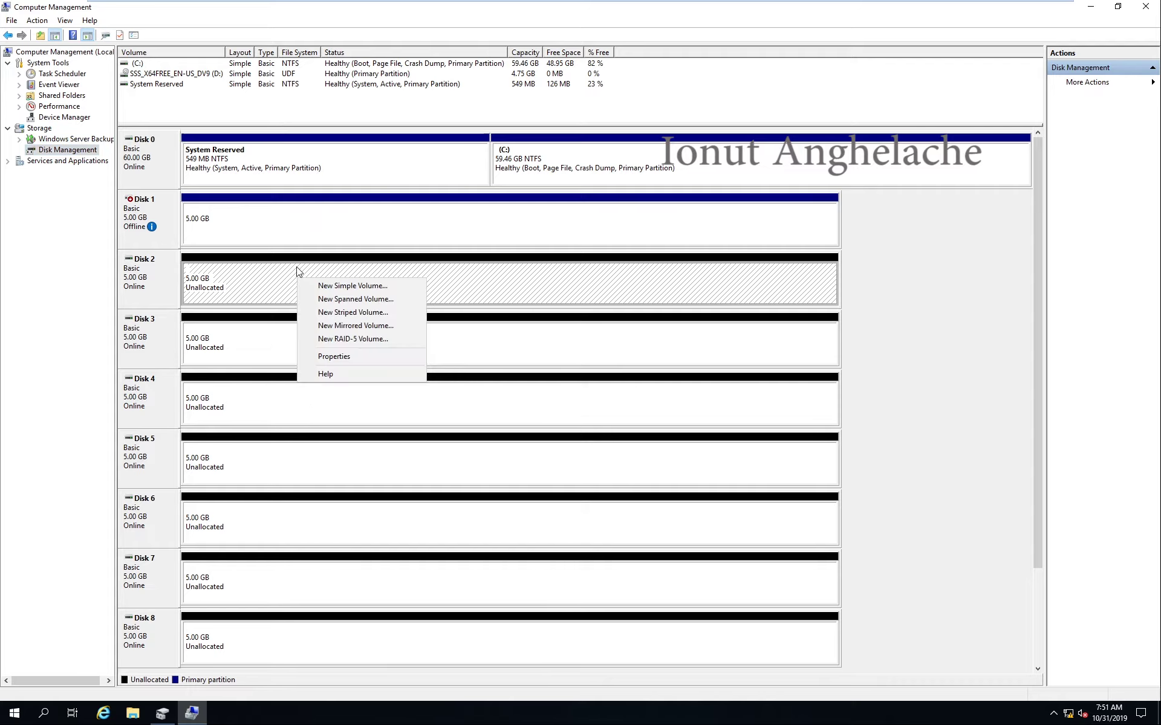
left_click(383, 312)
left_click(352, 289)
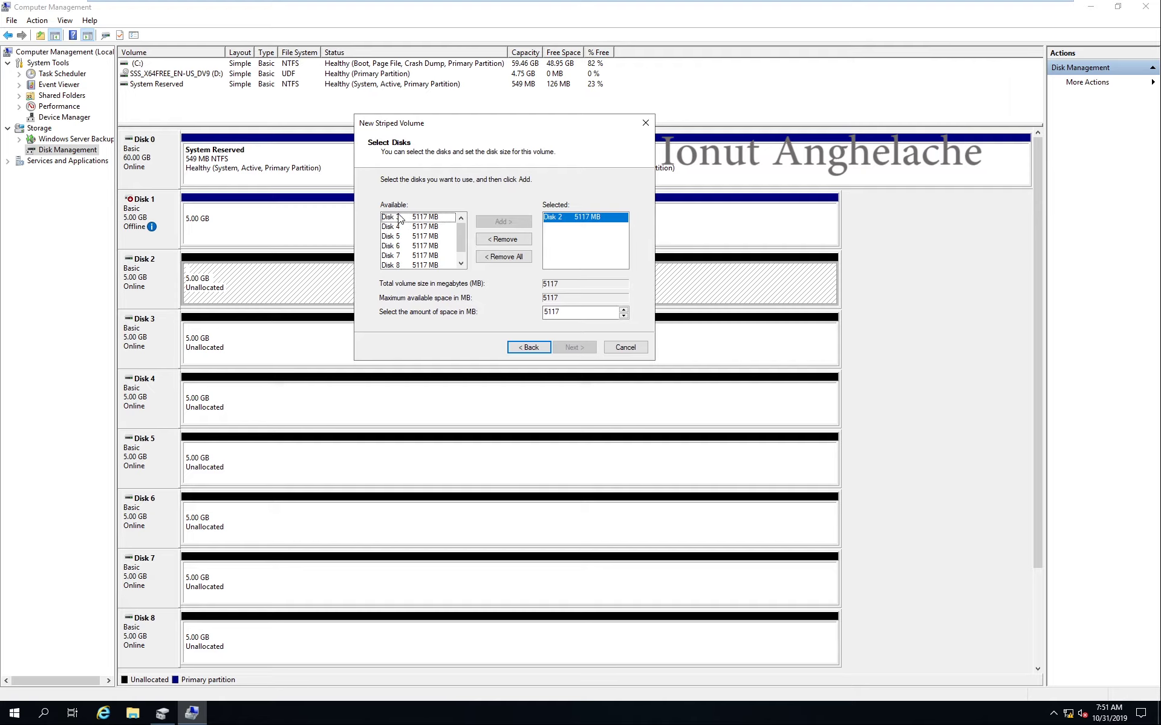
left_click(399, 217)
left_click(503, 221)
double_click(562, 312)
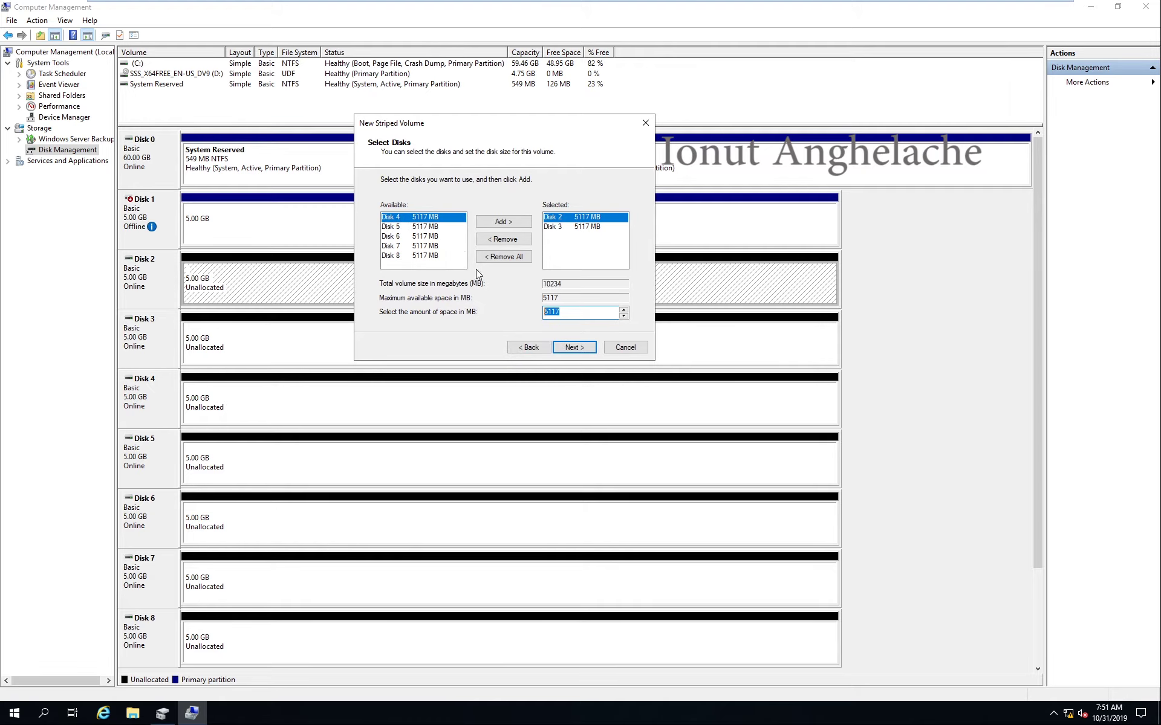
type("5000")
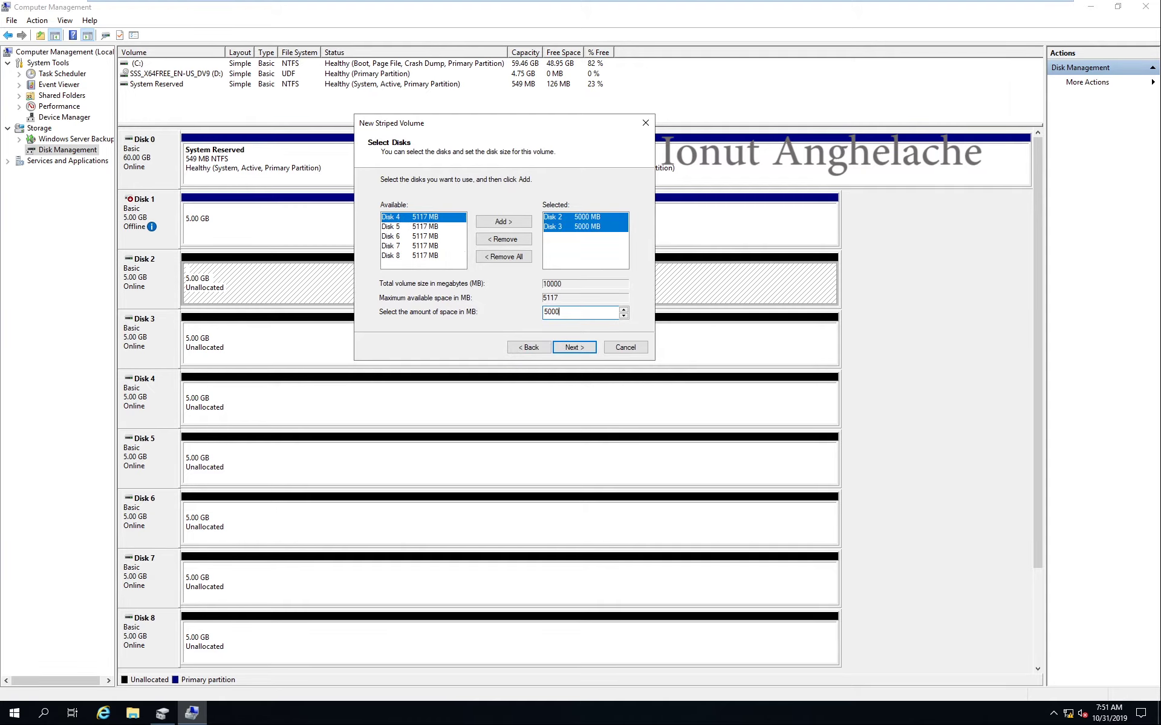
key("Return")
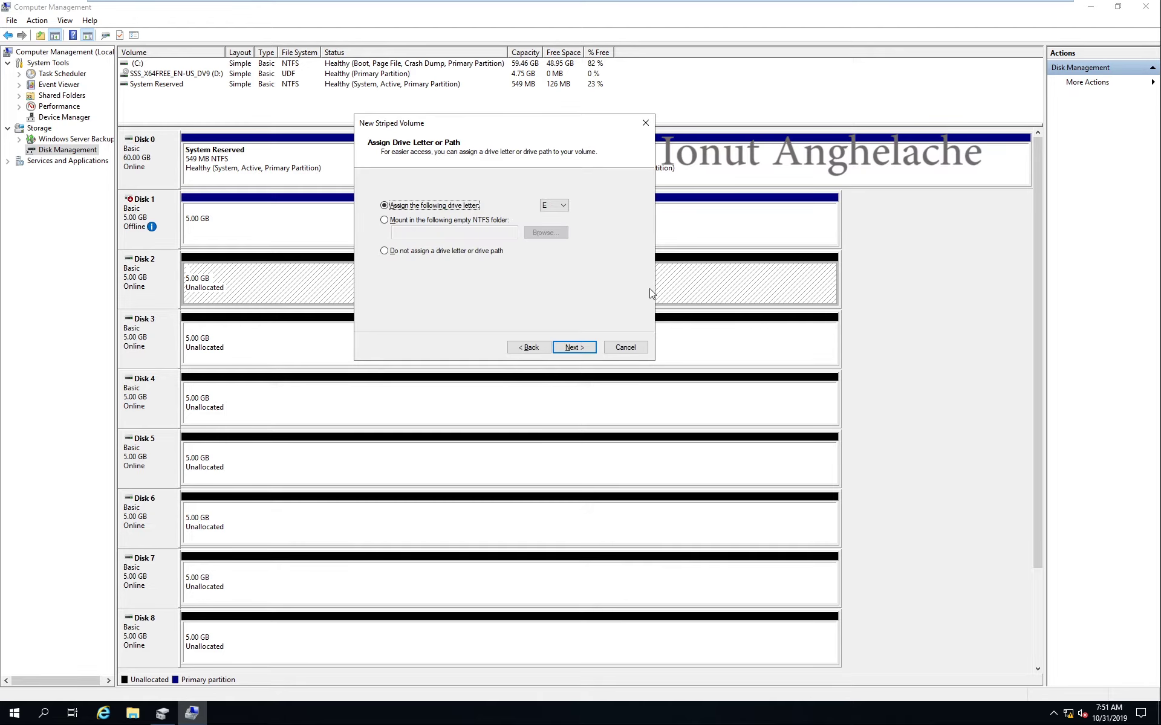
Keep drive letter E, set the volume label to Raid0, and finish the wizard
left_click(553, 205)
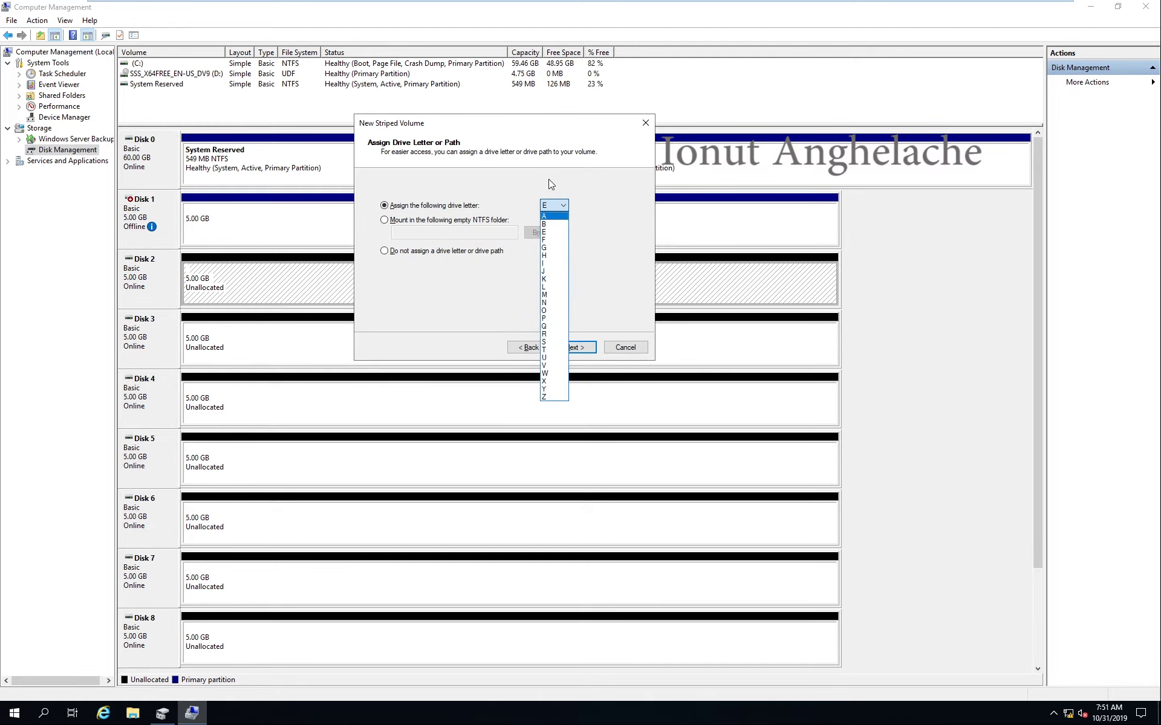
left_click(599, 202)
left_click(589, 347)
left_click_drag(541, 264, 313, 265)
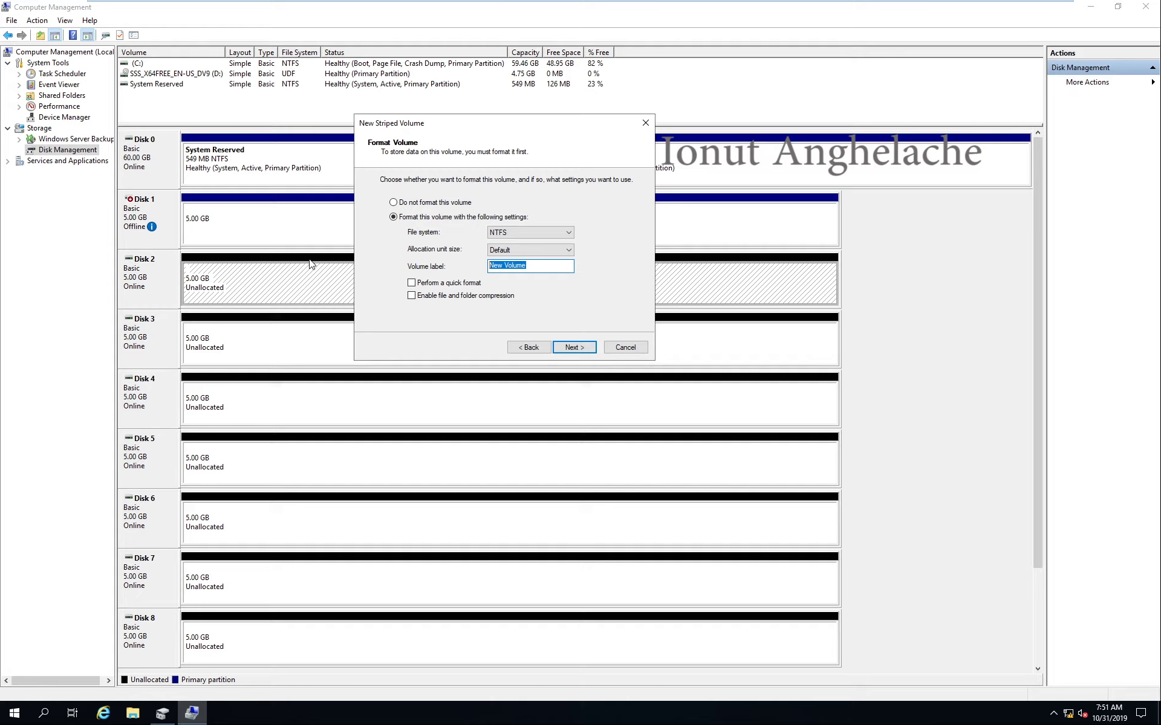
type("Ra")
key("Return")
key("Return")
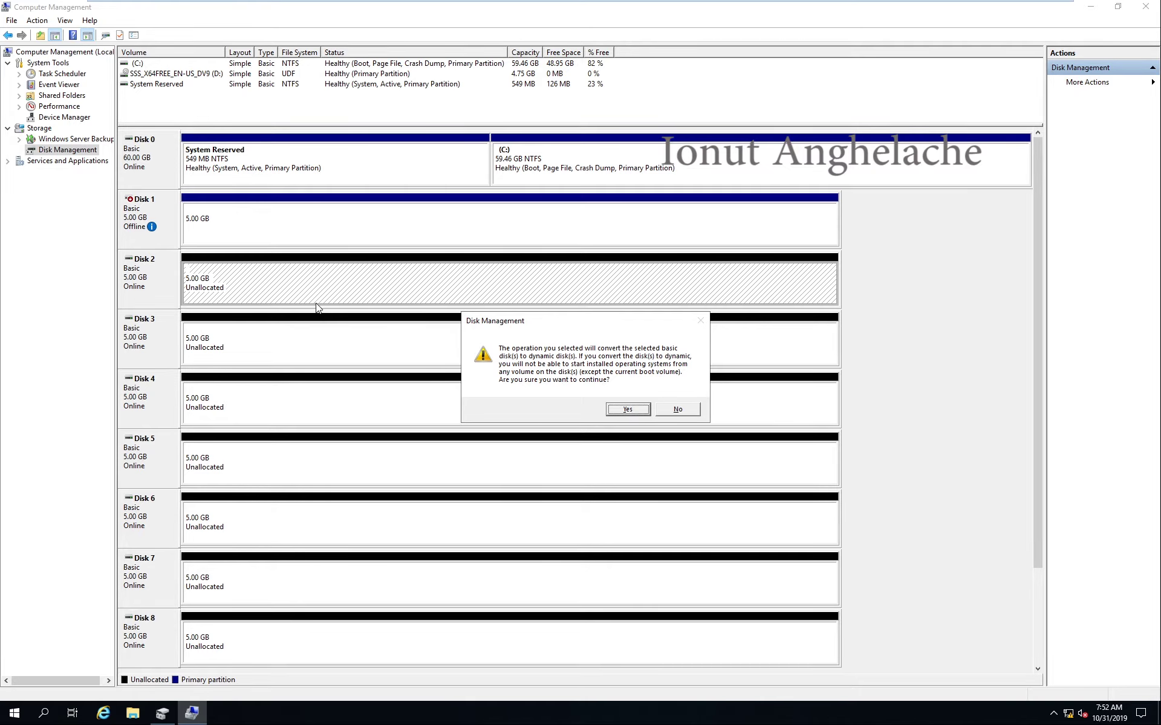
Approve converting Disks 2 and 3 to dynamic disks to create the striped volume
left_click(628, 409)
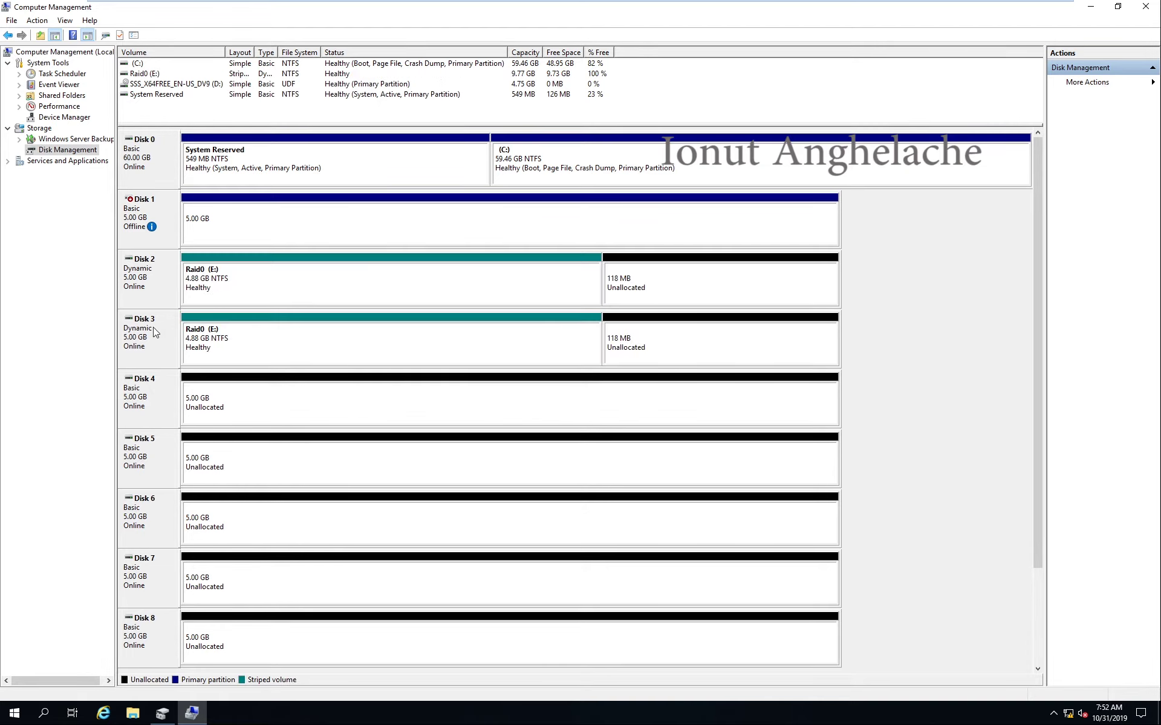
Open Raid0 (E:) in File Explorer to confirm it is empty, then close Explorer
left_click(133, 713)
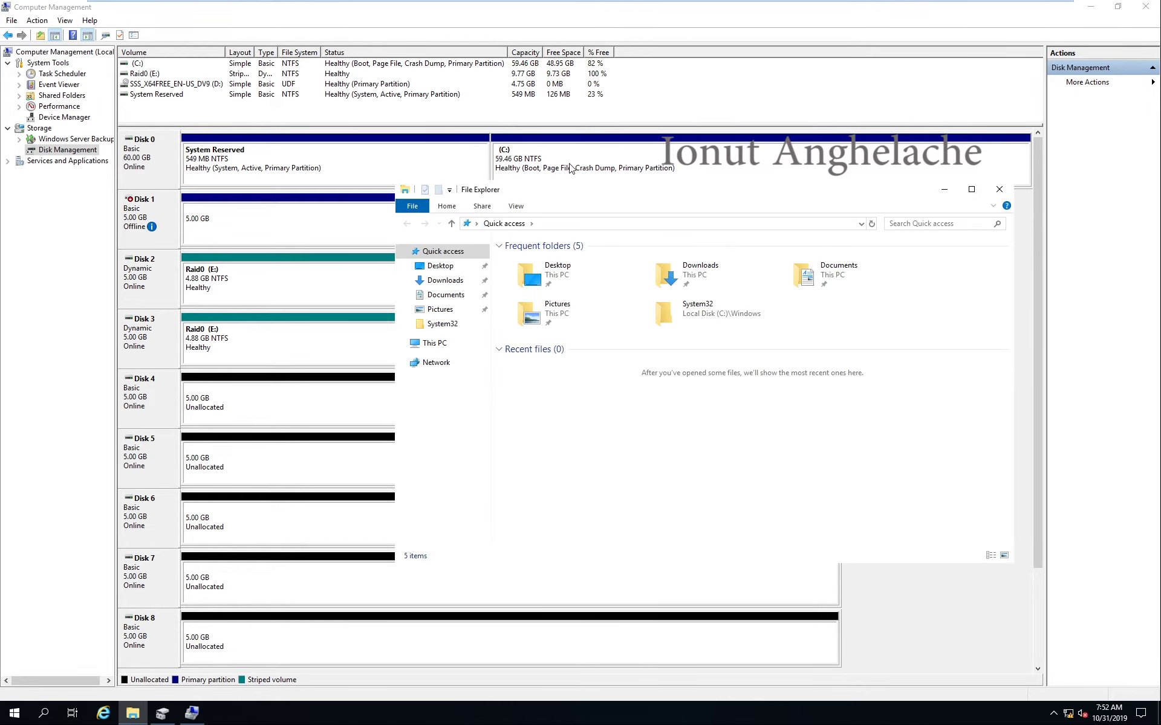
left_click_drag(604, 189, 719, 156)
left_click(548, 309)
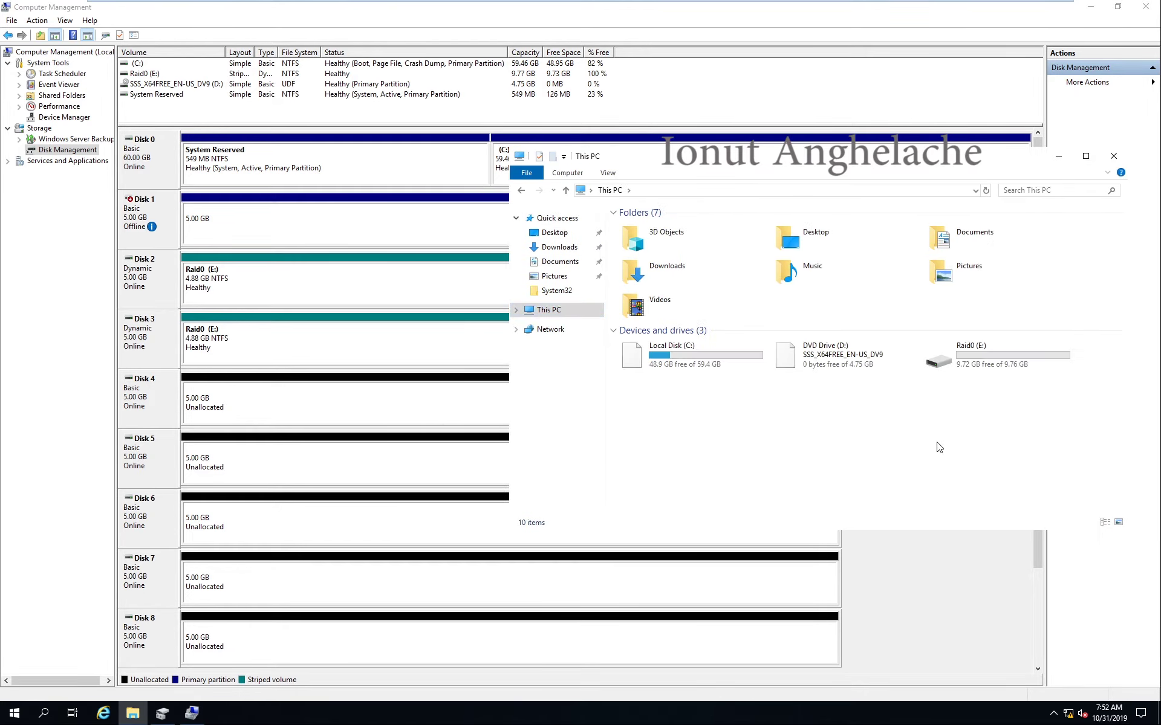
left_click_drag(932, 405, 1011, 413)
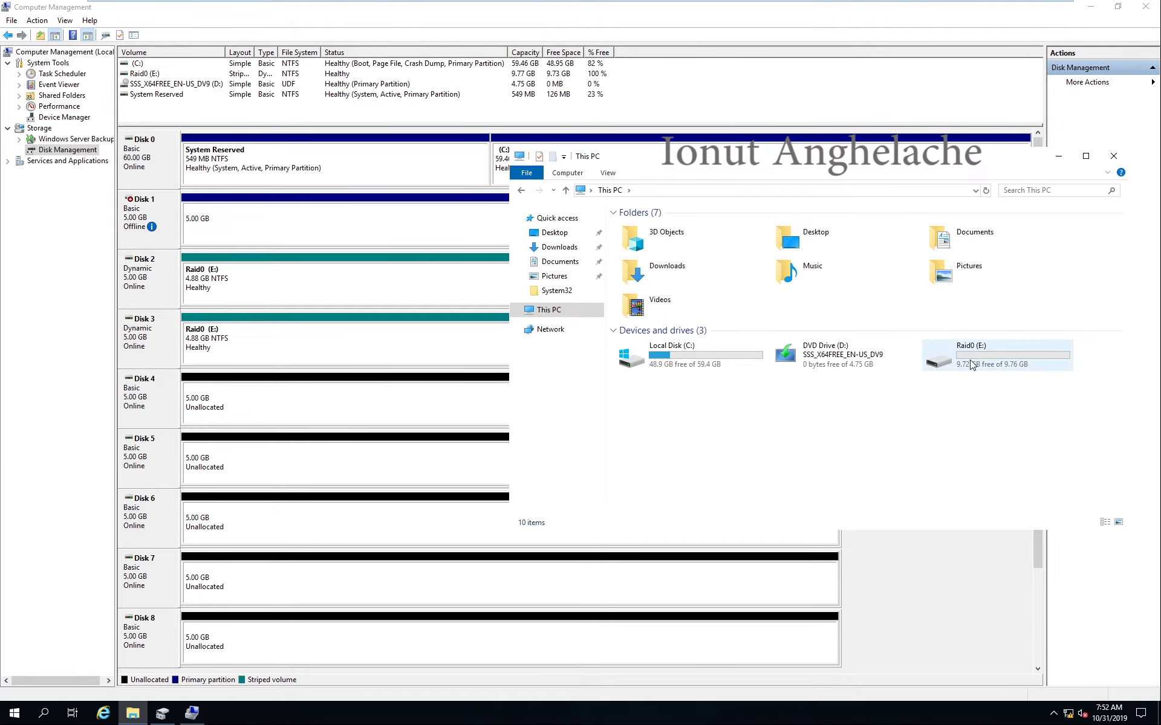
left_click(308, 343)
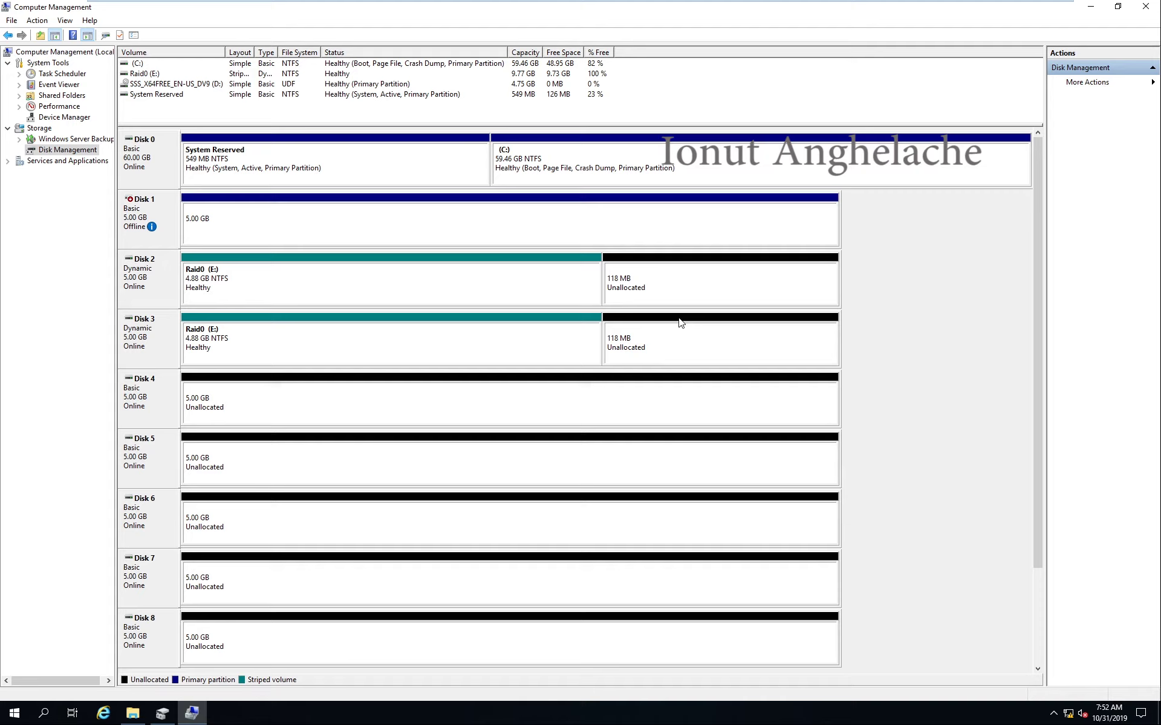
key("alt+Tab")
double_click(984, 358)
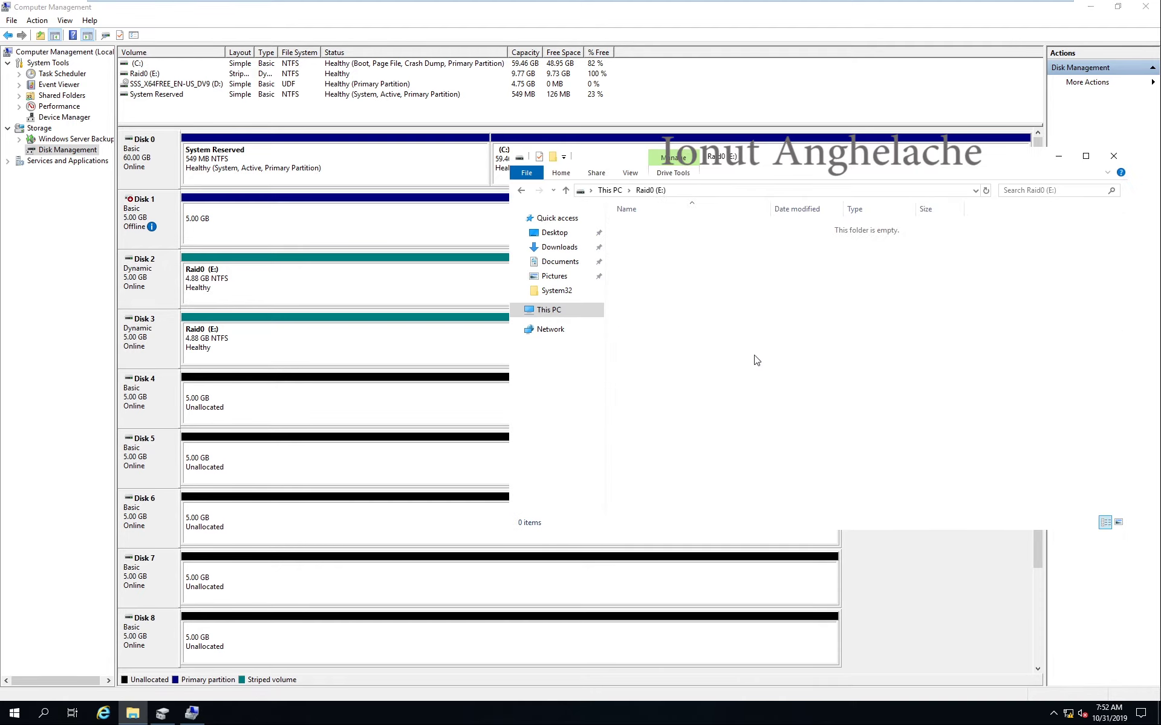
key("alt+F4")
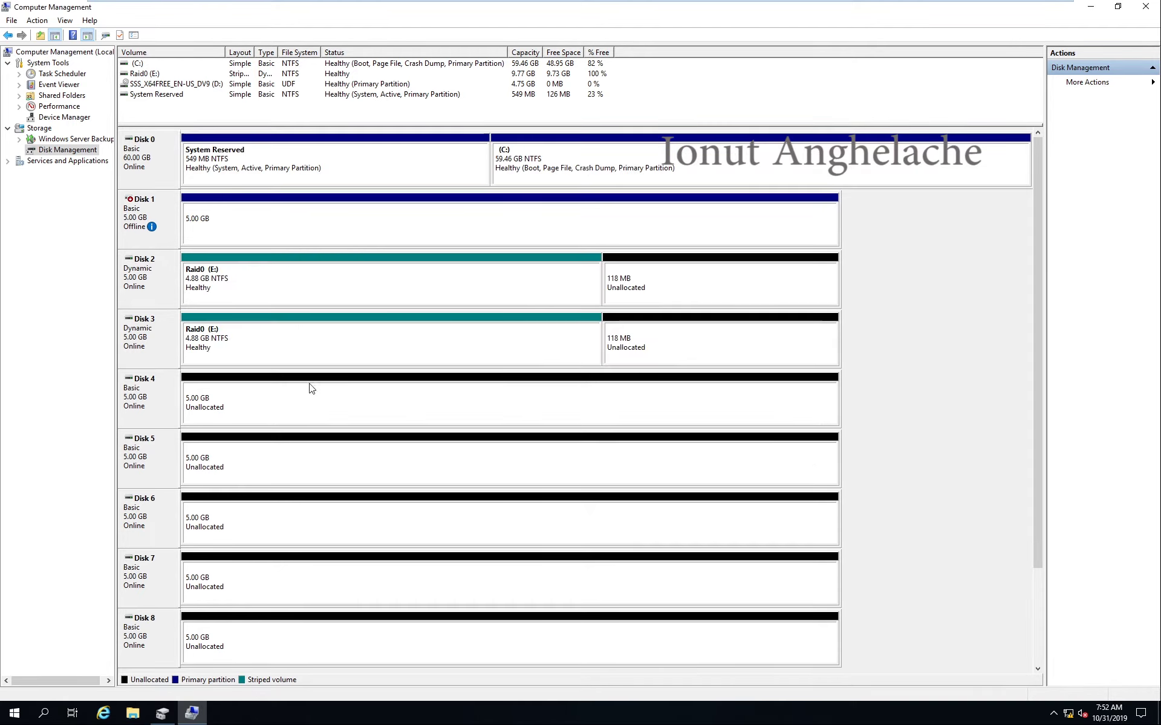
Start a new mirrored volume on Disk 4's free space, adding Disk 5 at 5000 MB
left_click(265, 402)
right_click(245, 398)
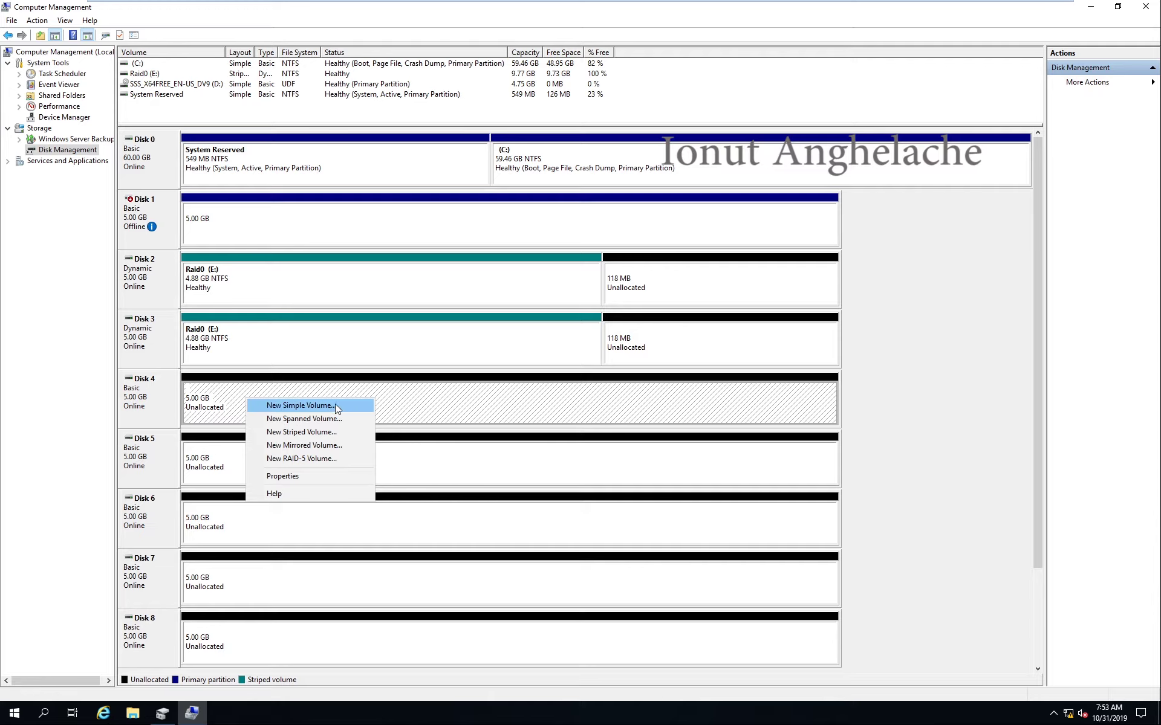
left_click(325, 445)
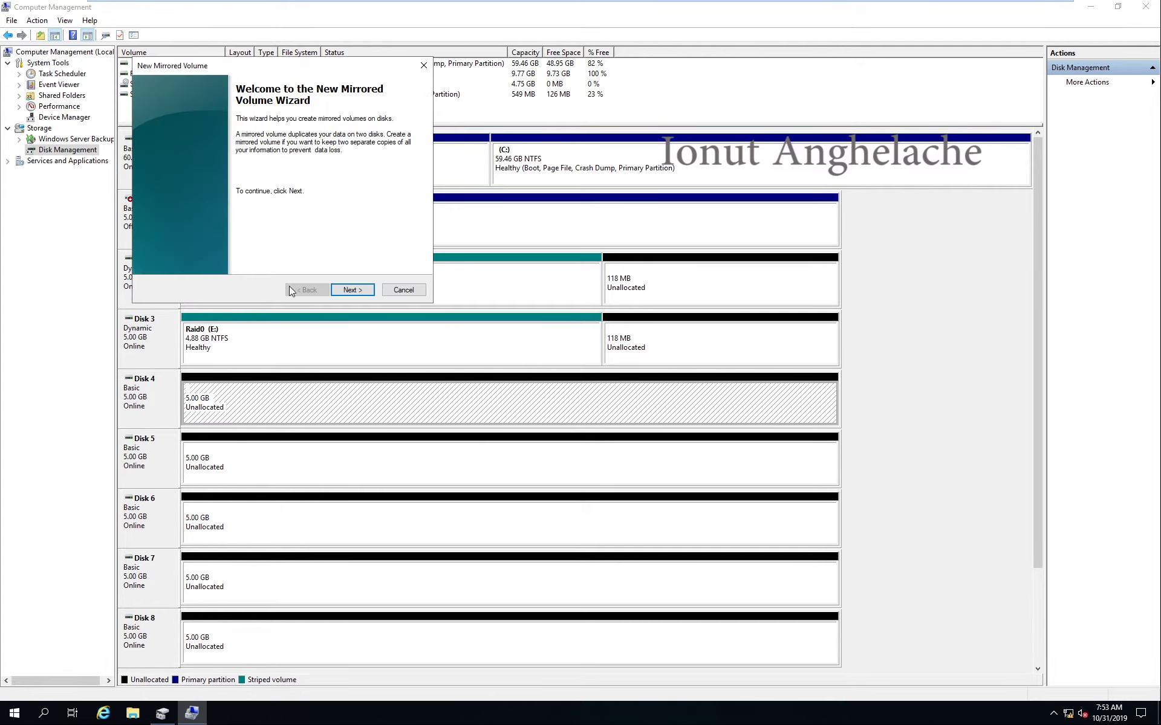
left_click(335, 288)
left_click(198, 179)
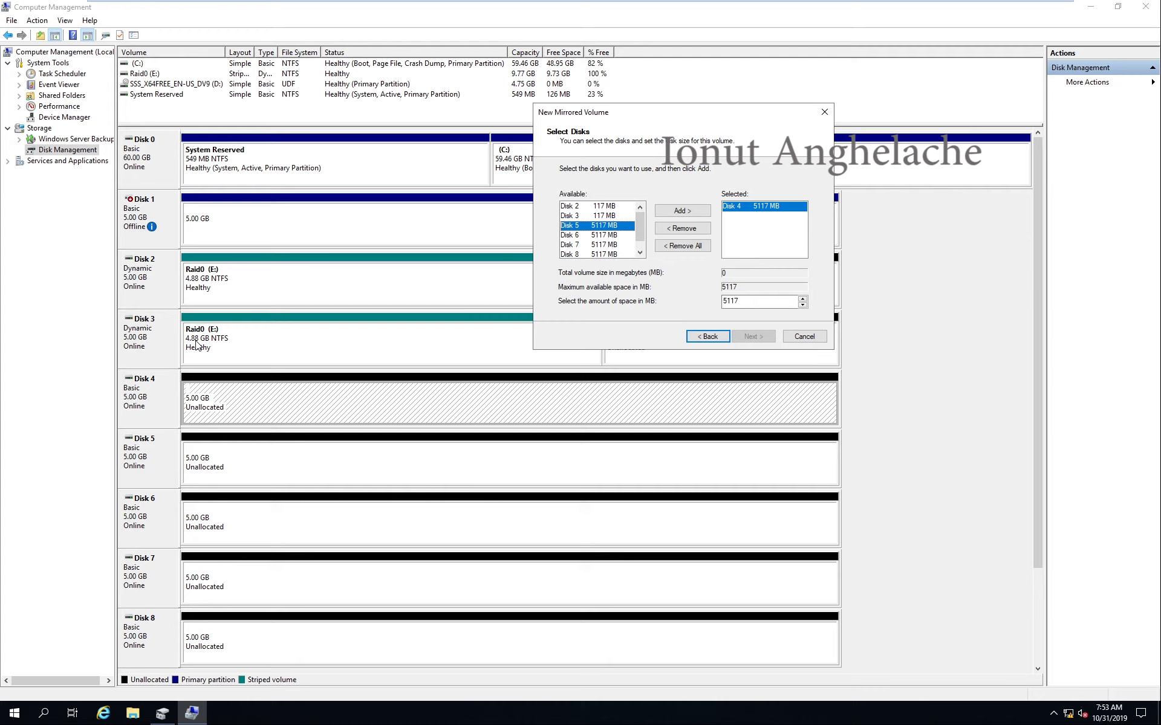
left_click(682, 210)
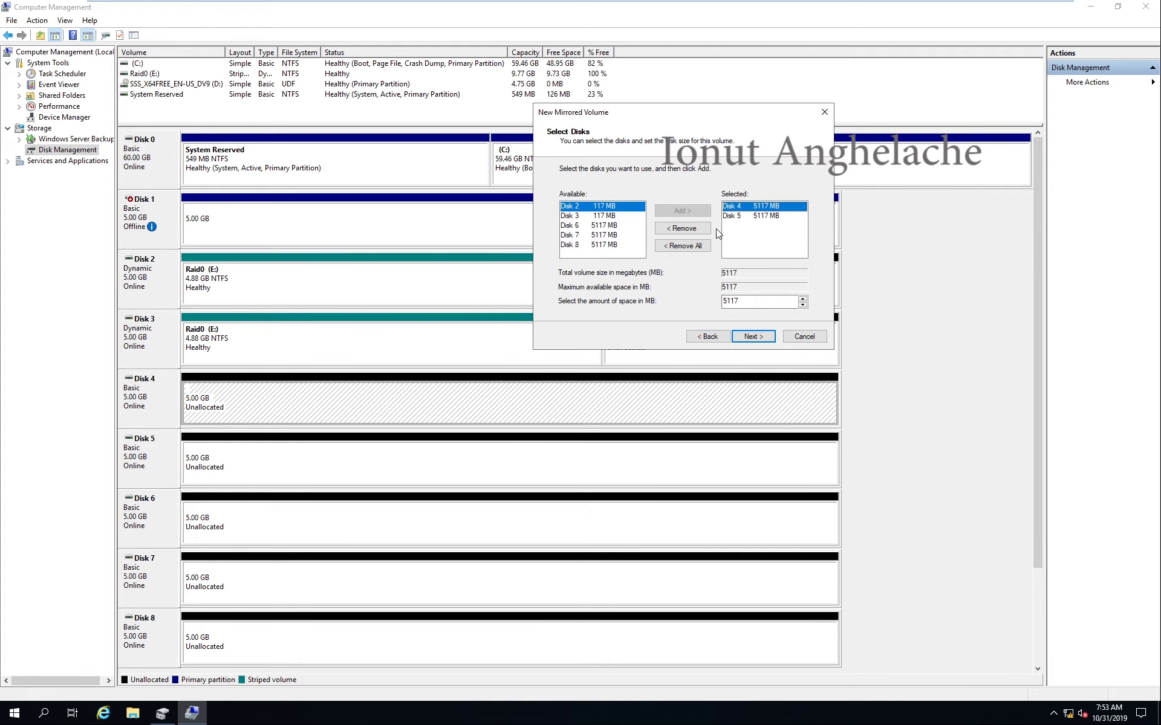
left_click_drag(757, 300, 567, 300)
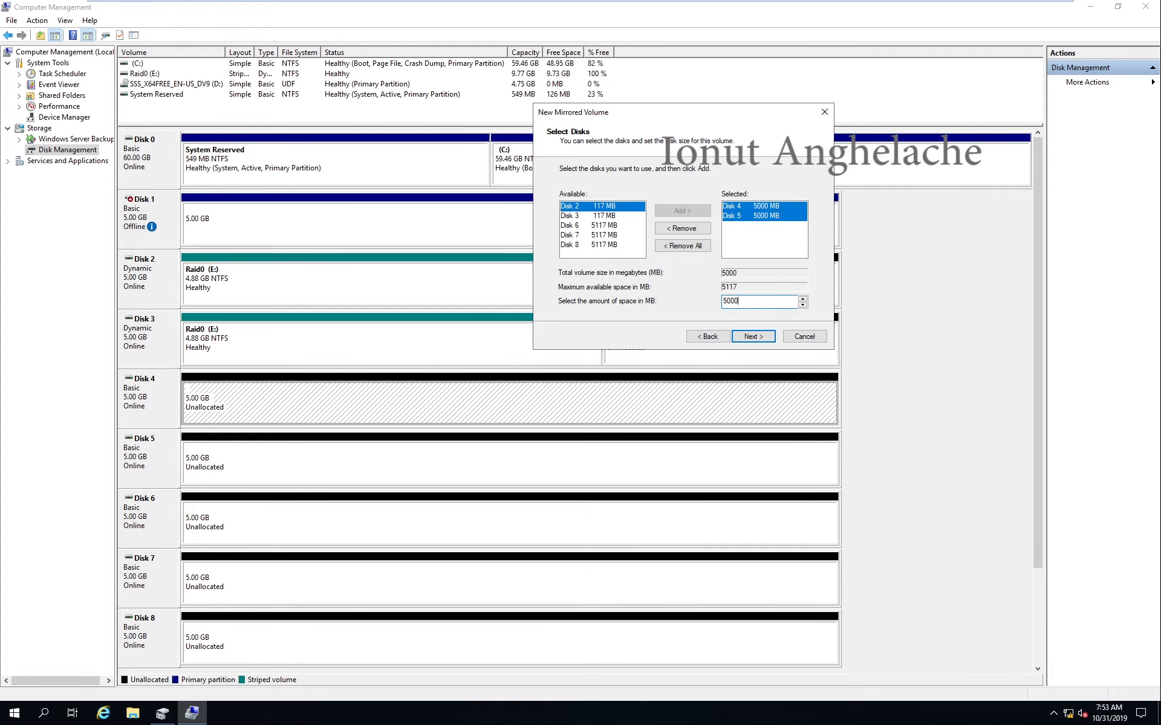
left_click(753, 337)
Keep drive letter F, label the volume Mirroring, finish, and confirm converting the disks to dynamic
left_click(755, 344)
left_click_drag(725, 255, 461, 217)
type("Mirror")
key("Return")
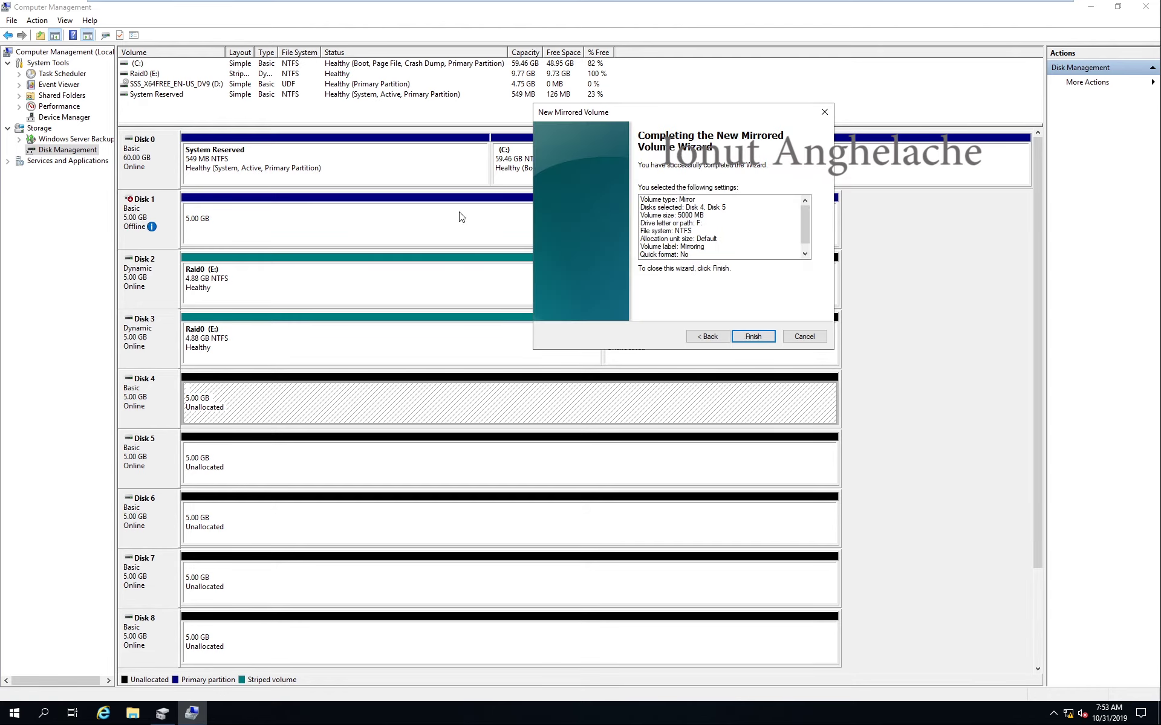
key("Return")
left_click(628, 410)
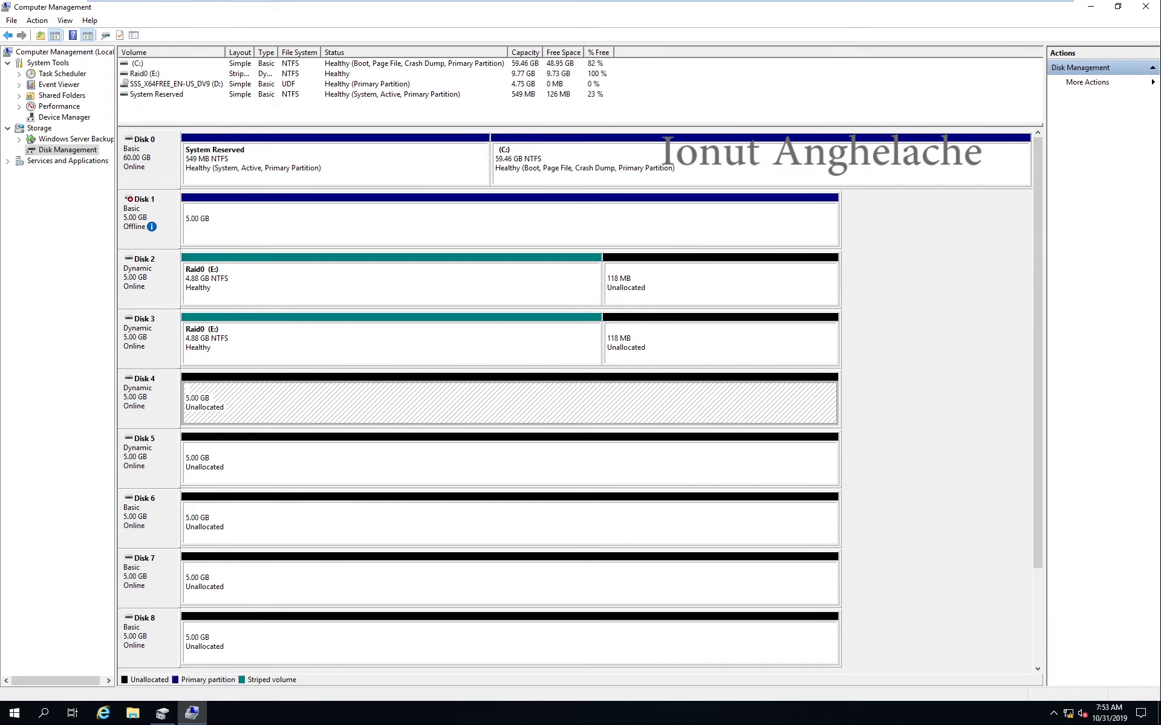
Check the new Mirroring (F:) drive under This PC in File Explorer
left_click(132, 713)
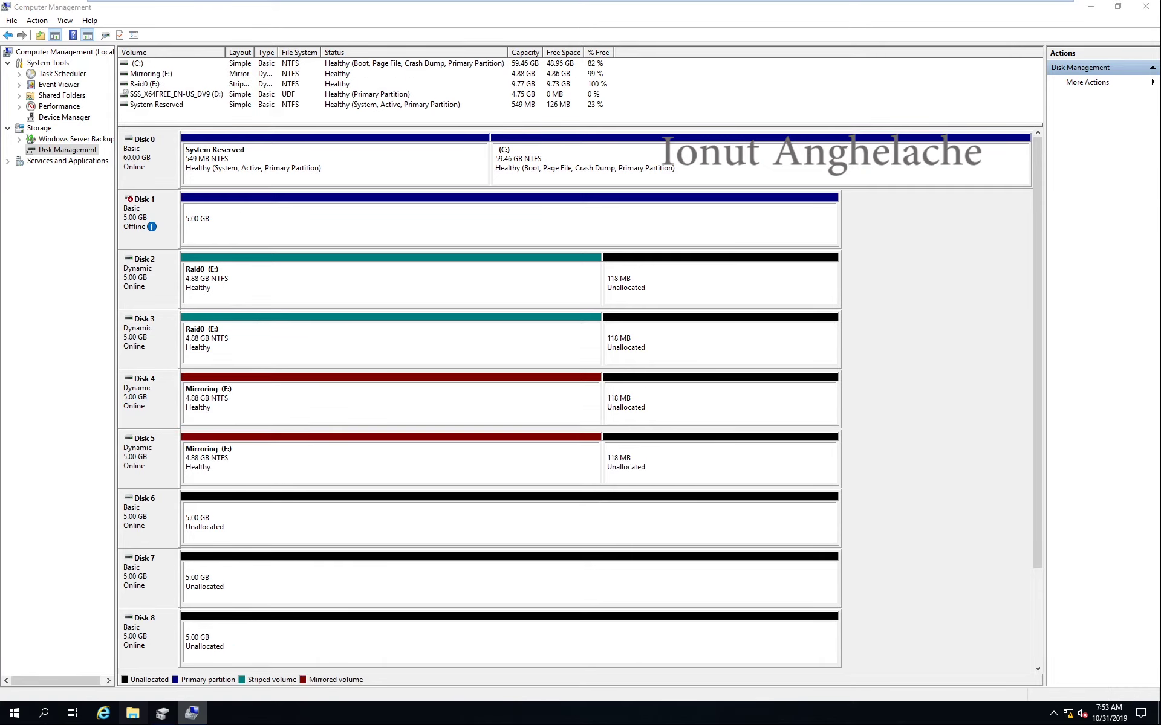
left_click(248, 308)
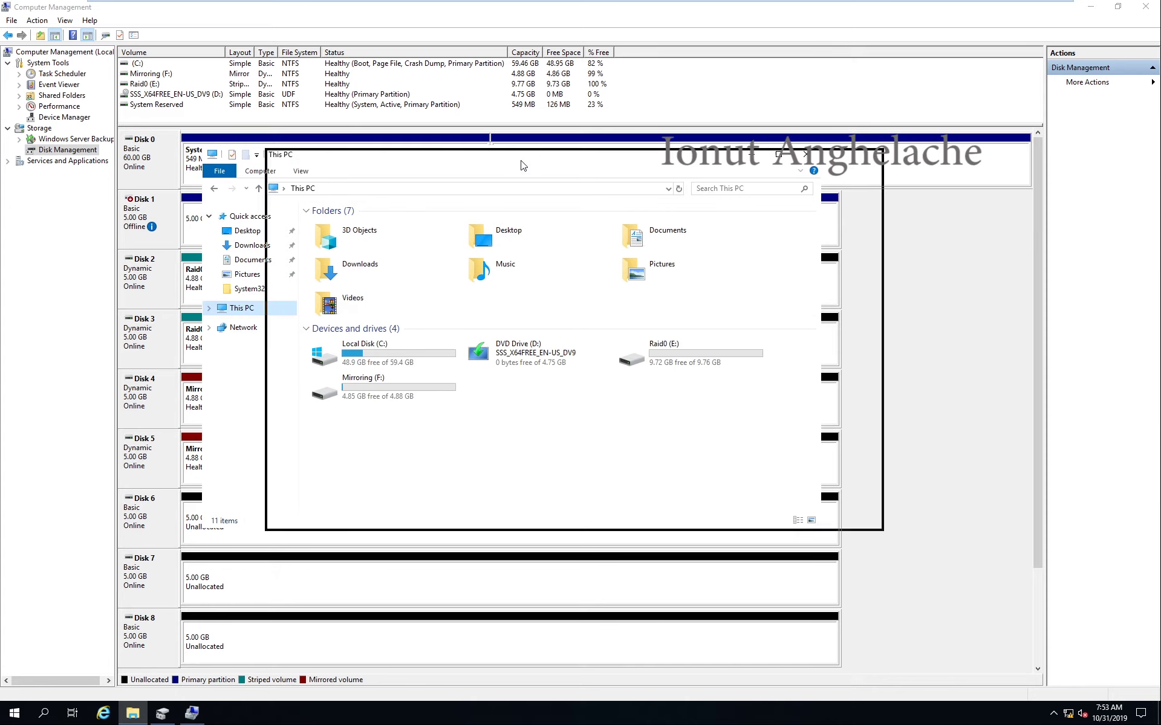
left_click_drag(555, 430, 583, 417)
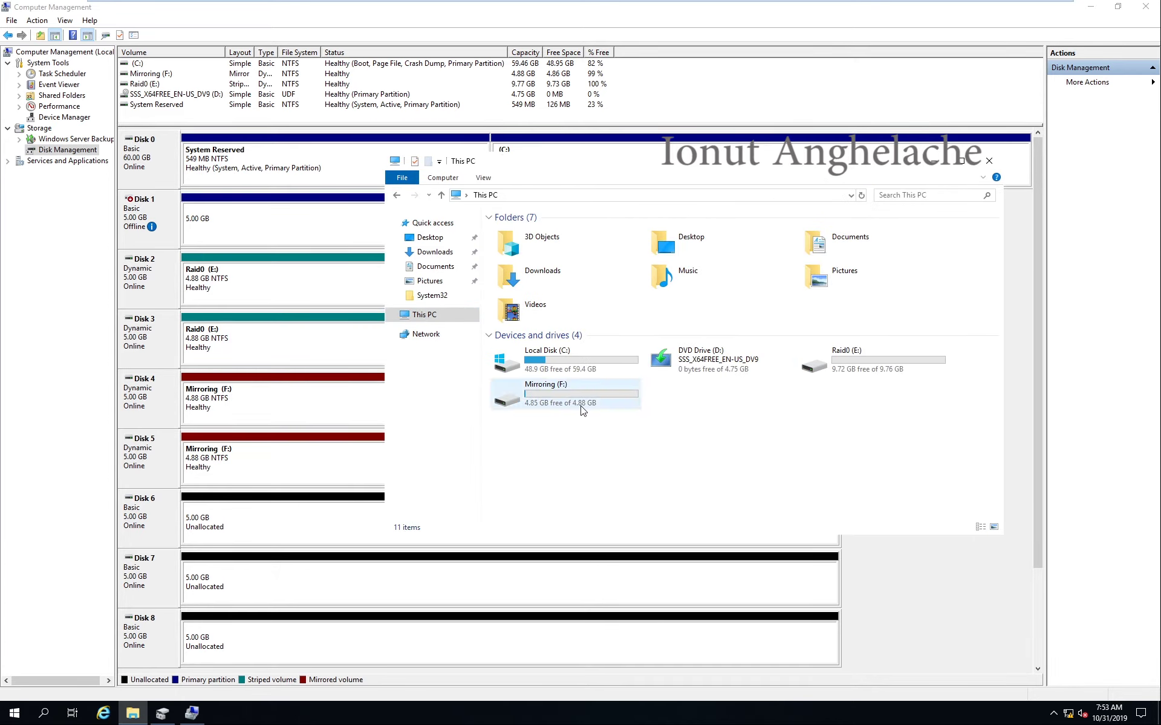
In Disk Management, inspect the Mirroring volume on Disks 4 and 5, then select Disk 6's free space
left_click(54, 424)
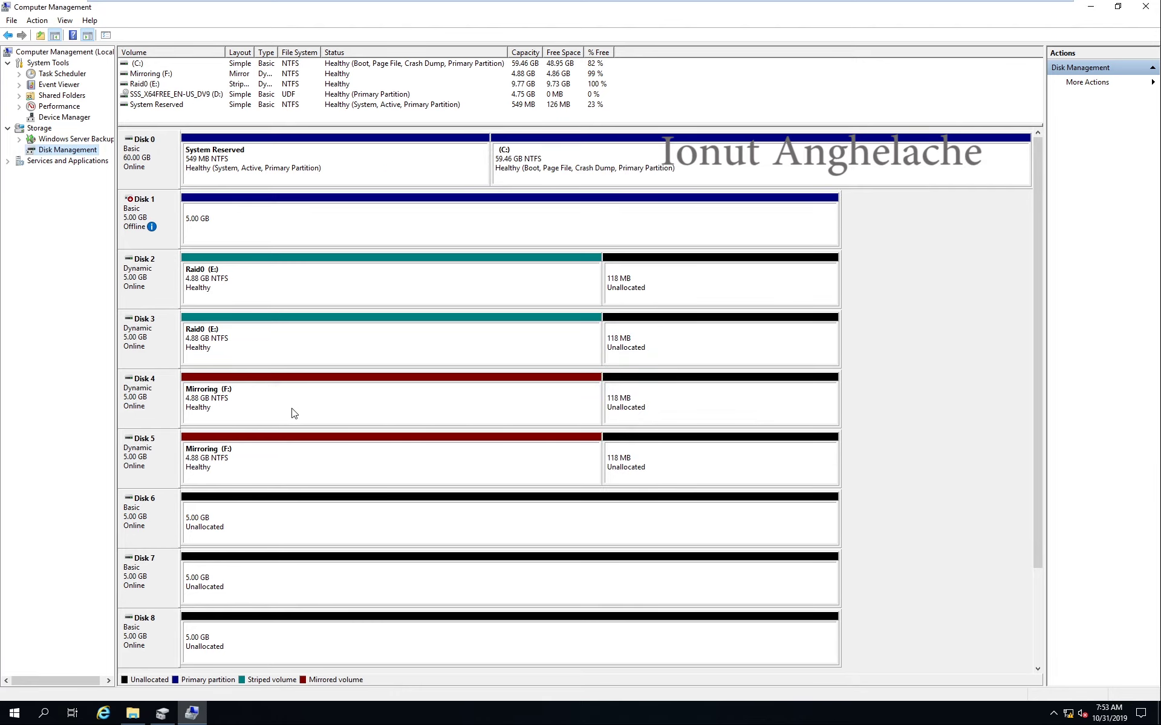
left_click(232, 385)
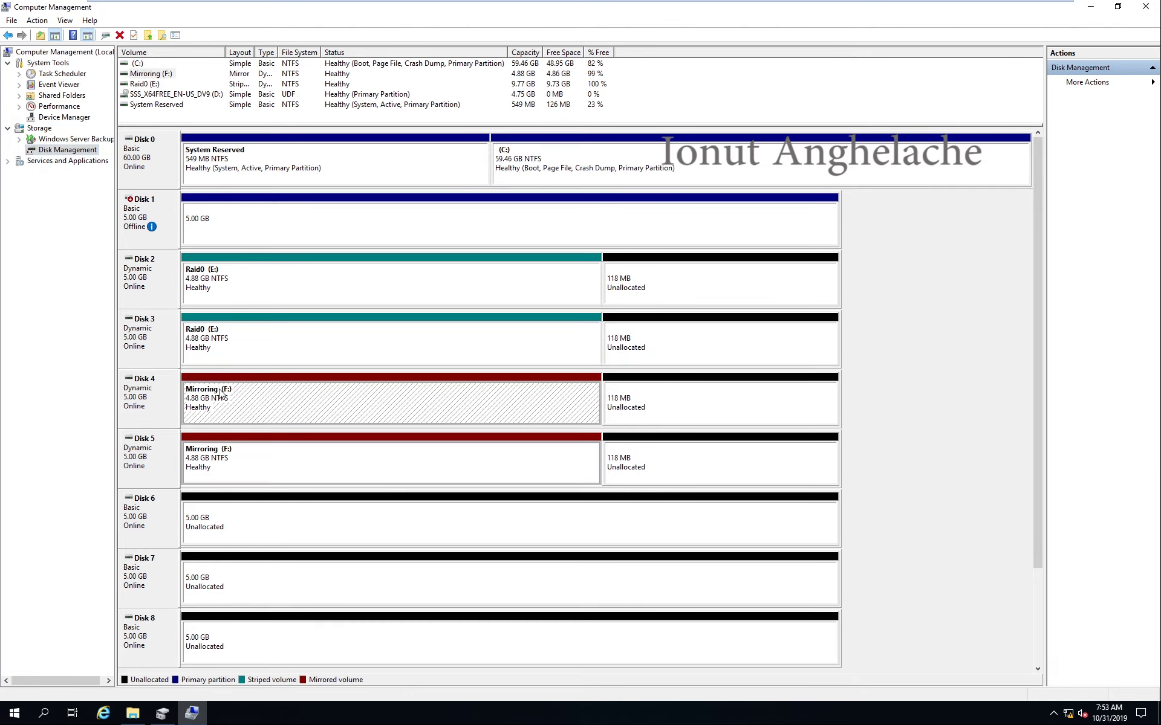
left_click(499, 472)
left_click(505, 523)
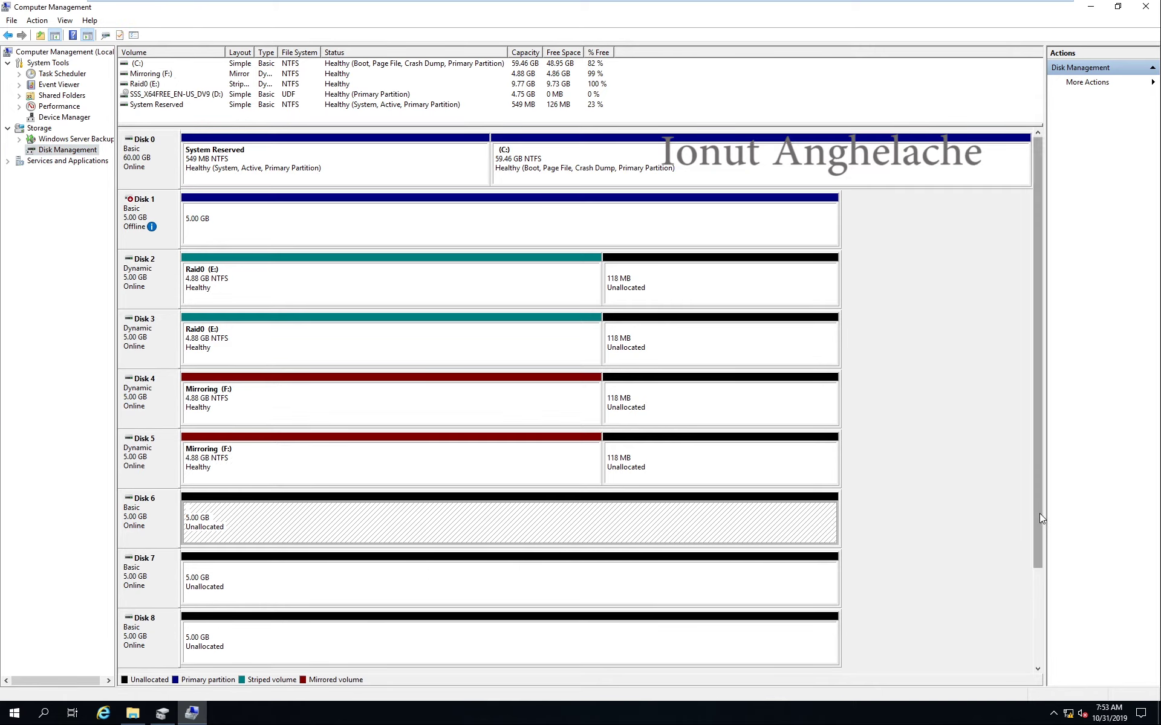
left_click_drag(1039, 514, 1017, 593)
Start a RAID-5 volume on Disk 6's free space and add Disks 7 and 8
right_click(376, 394)
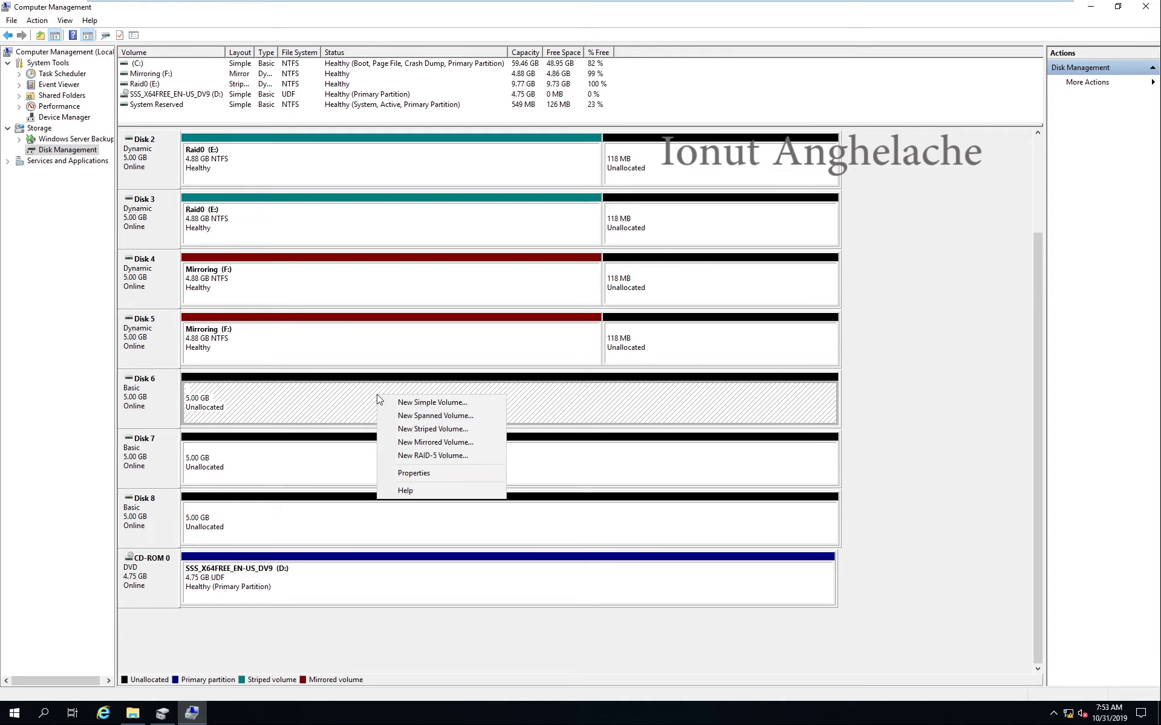
left_click(464, 462)
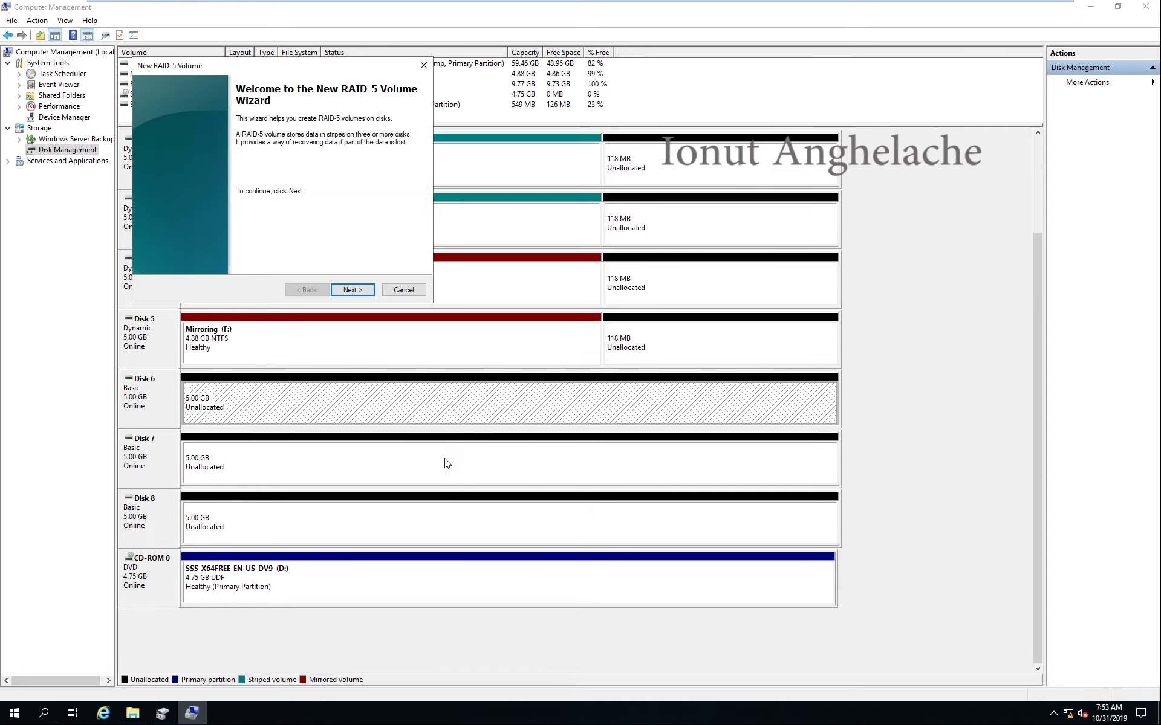
left_click(346, 290)
left_click_drag(285, 67, 479, 194)
scroll(404, 334, "down", 1)
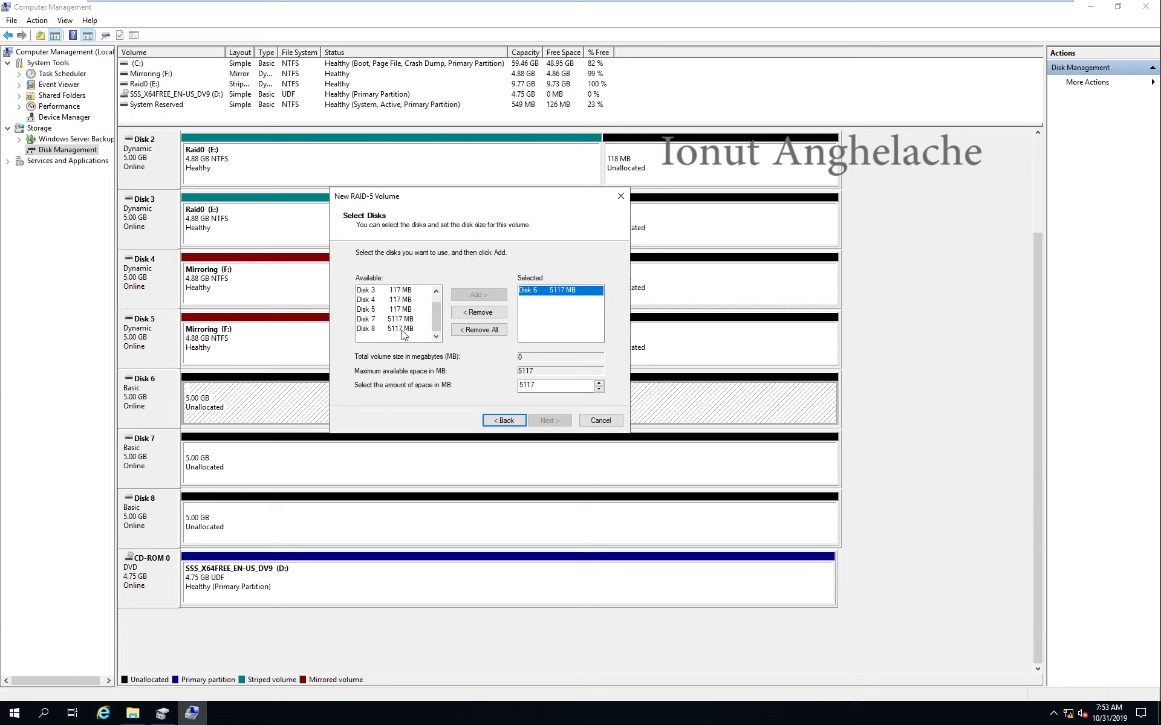
double_click(402, 330)
double_click(390, 328)
Set 5000 MB per disk, keep drive letter G, enter the Raid 5 label, and finish
left_click(536, 385)
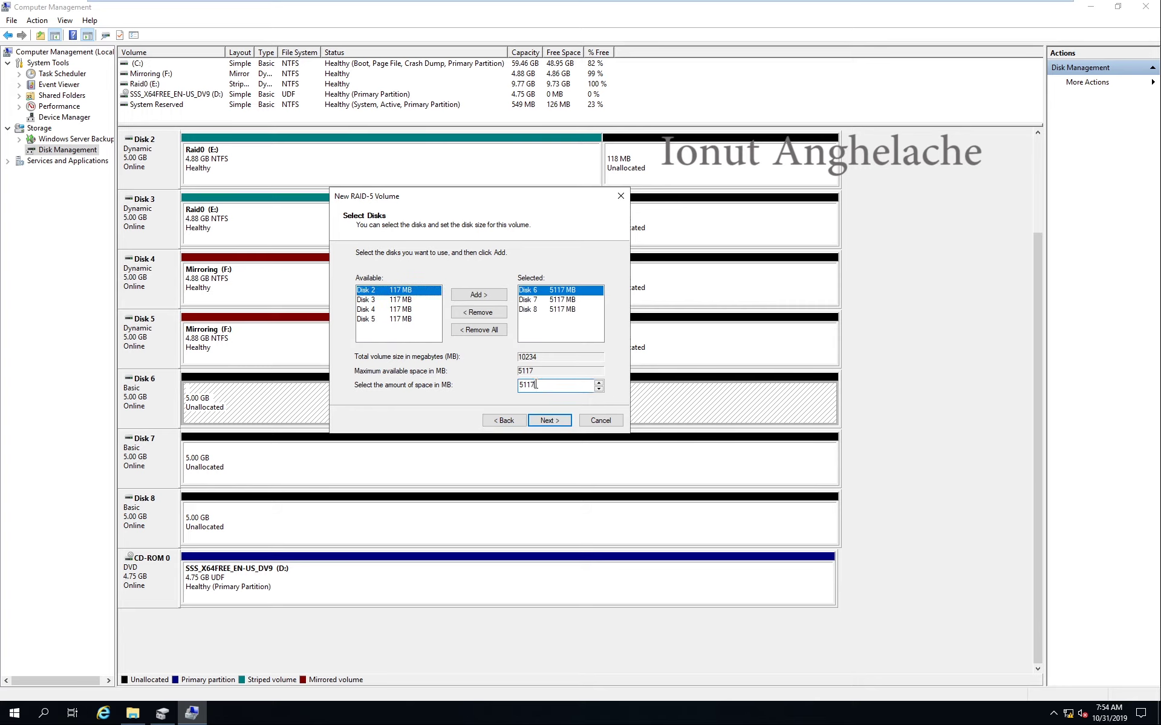
double_click(536, 384)
type("5000")
key("Return")
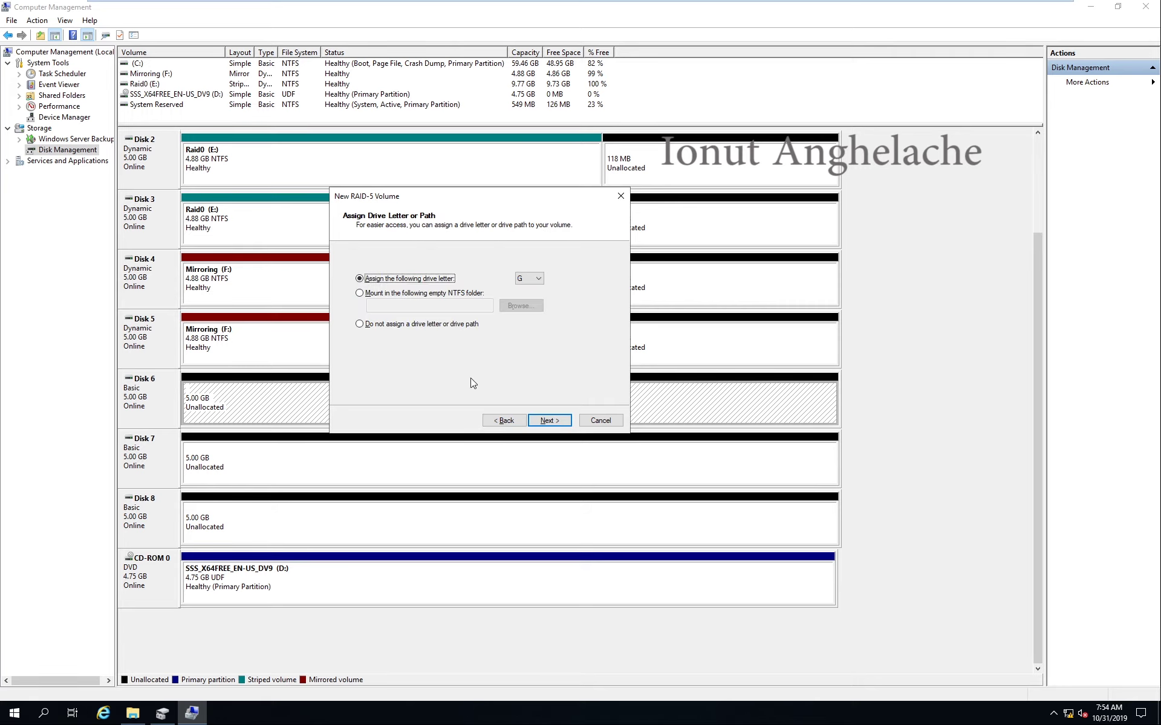
left_click(549, 420)
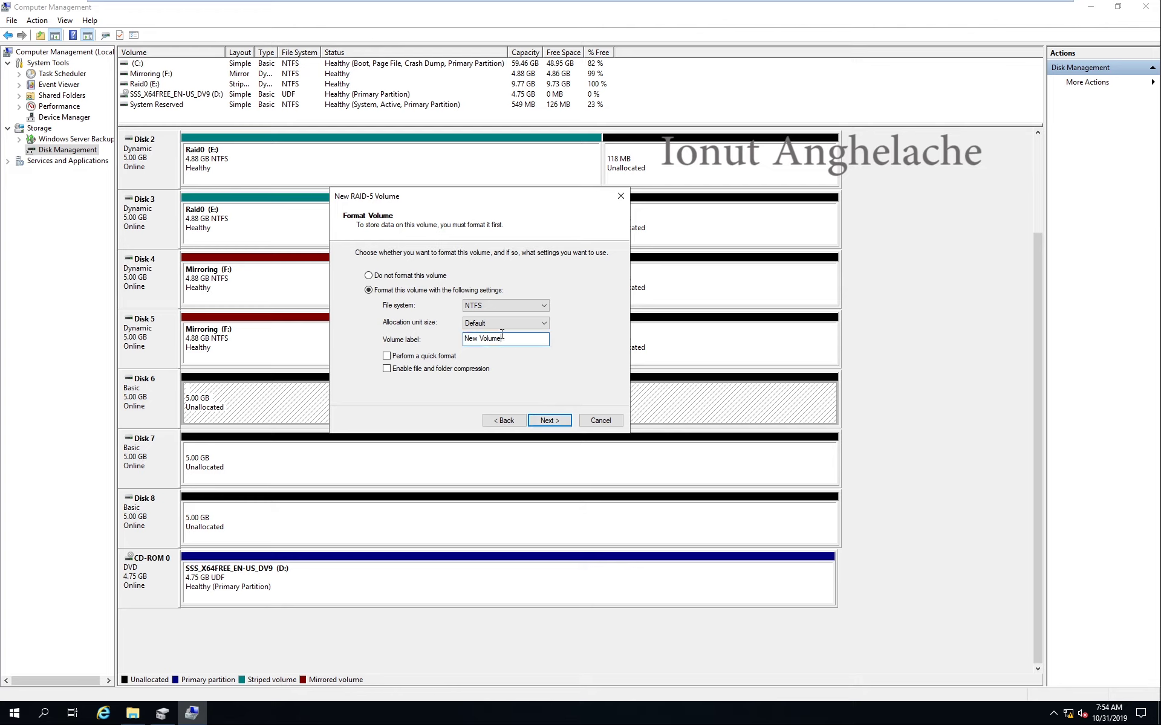
left_click_drag(505, 340, 464, 339)
type("Rai")
key("Return")
key("Return")
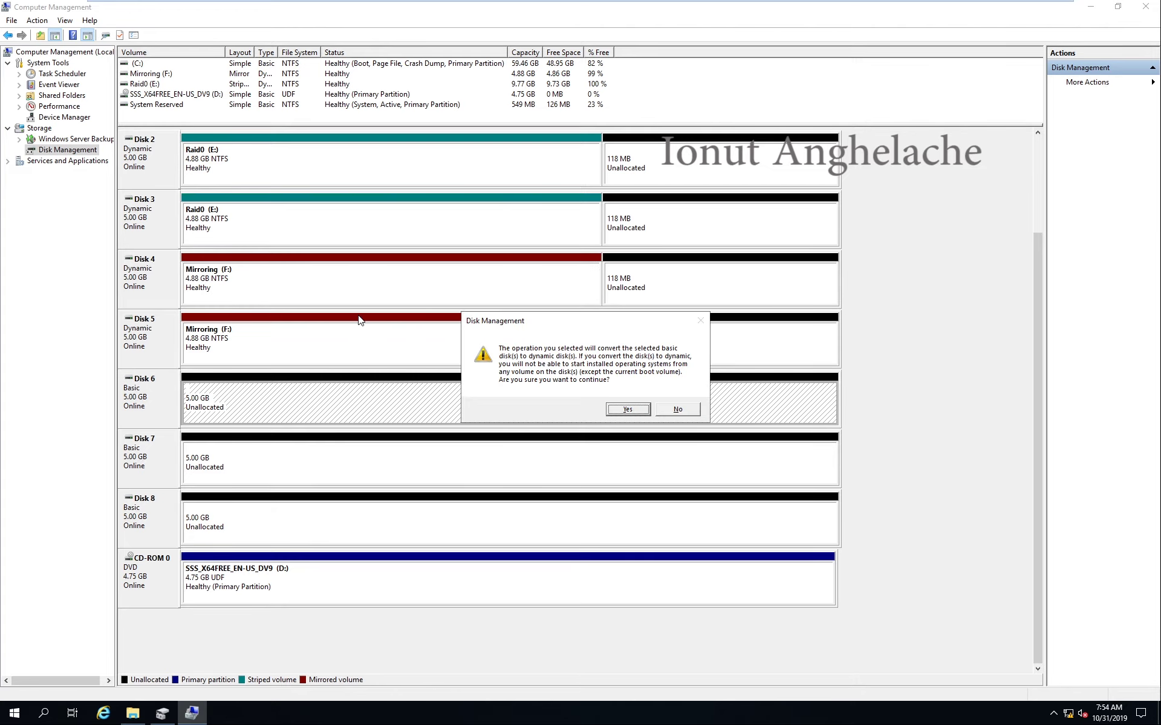
Confirm converting Disks 6–8 to dynamic and let the RAID-5 volume format
left_click(621, 411)
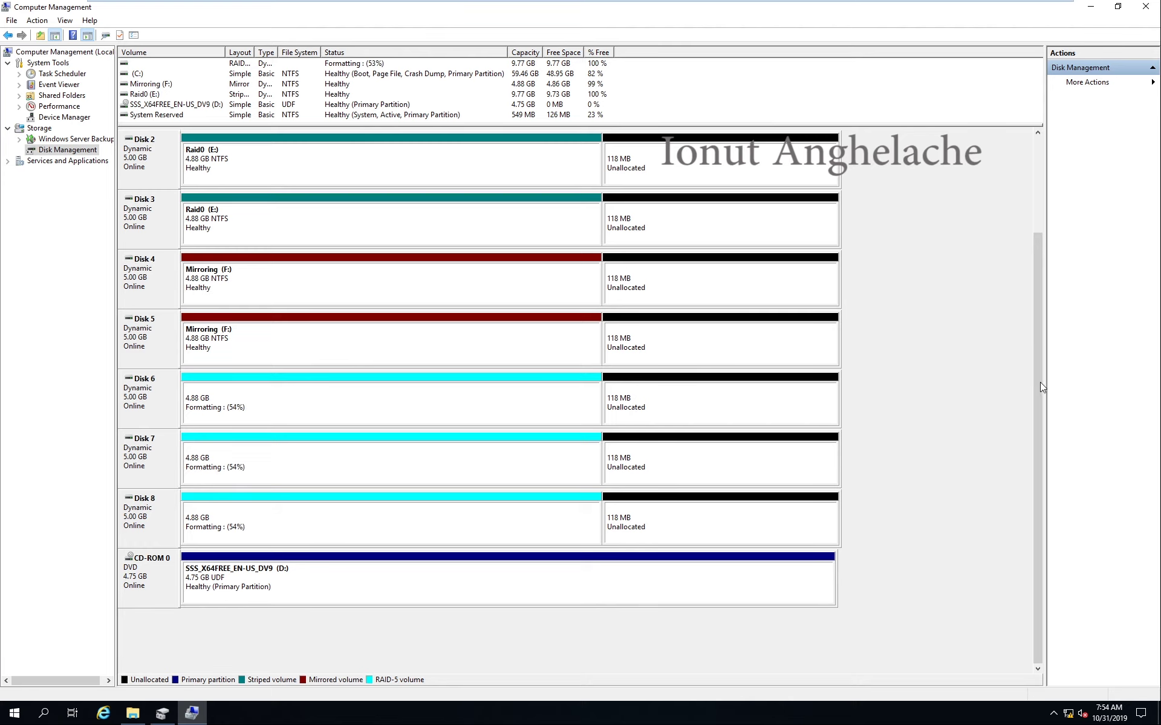
scroll(1041, 266, "up", 1)
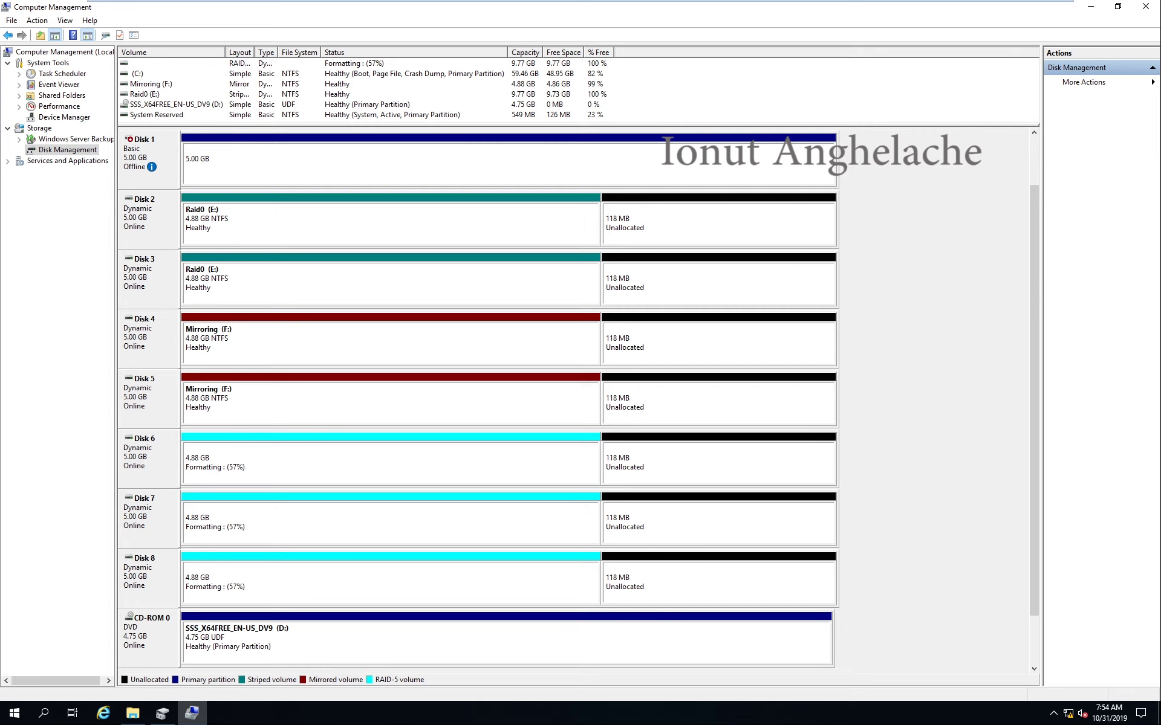
Refresh This PC in File Explorer, then minimize it while formatting finishes
left_click(132, 714)
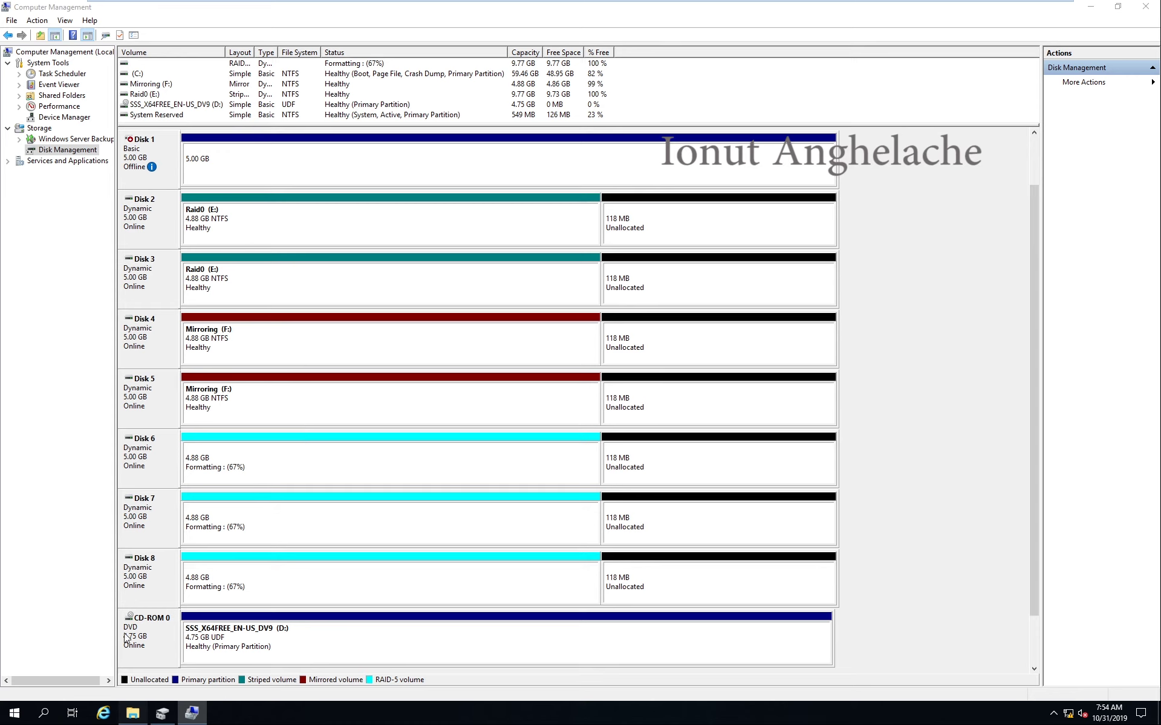
right_click(792, 411)
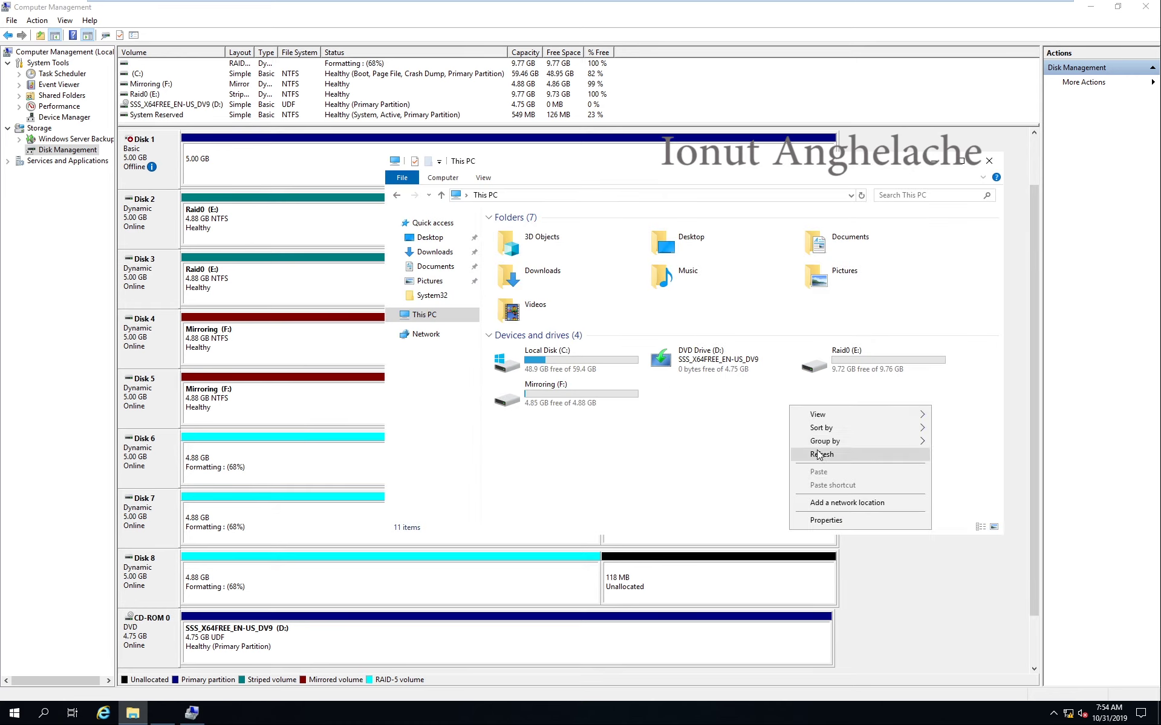
left_click(810, 456)
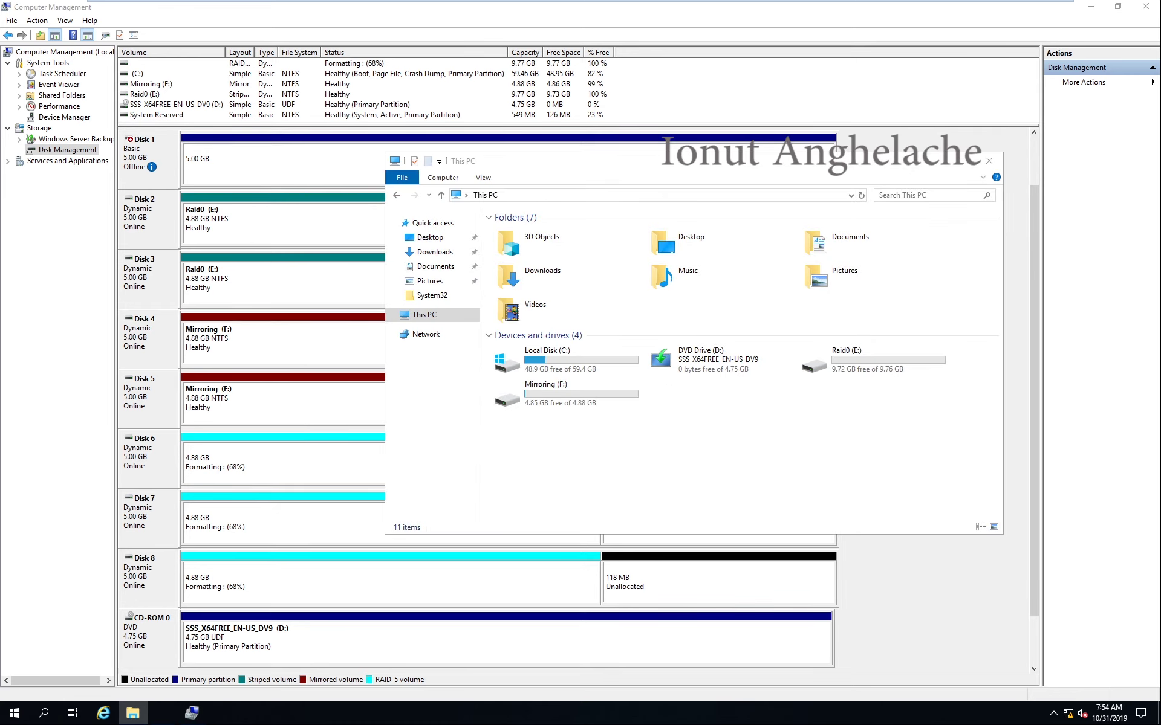
left_click(934, 161)
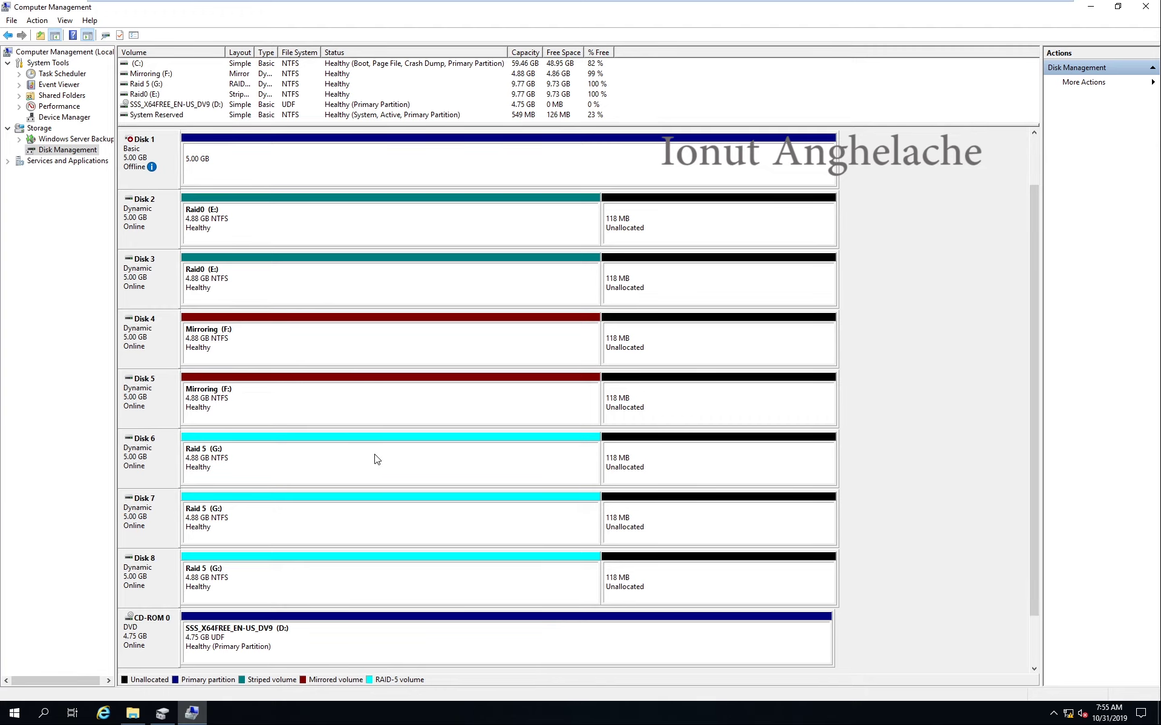
Check Raid 5 (G:) in File Explorer, then select it on Disk 6 in Disk Management
key("super+e")
left_click(695, 395)
left_click(3, 470)
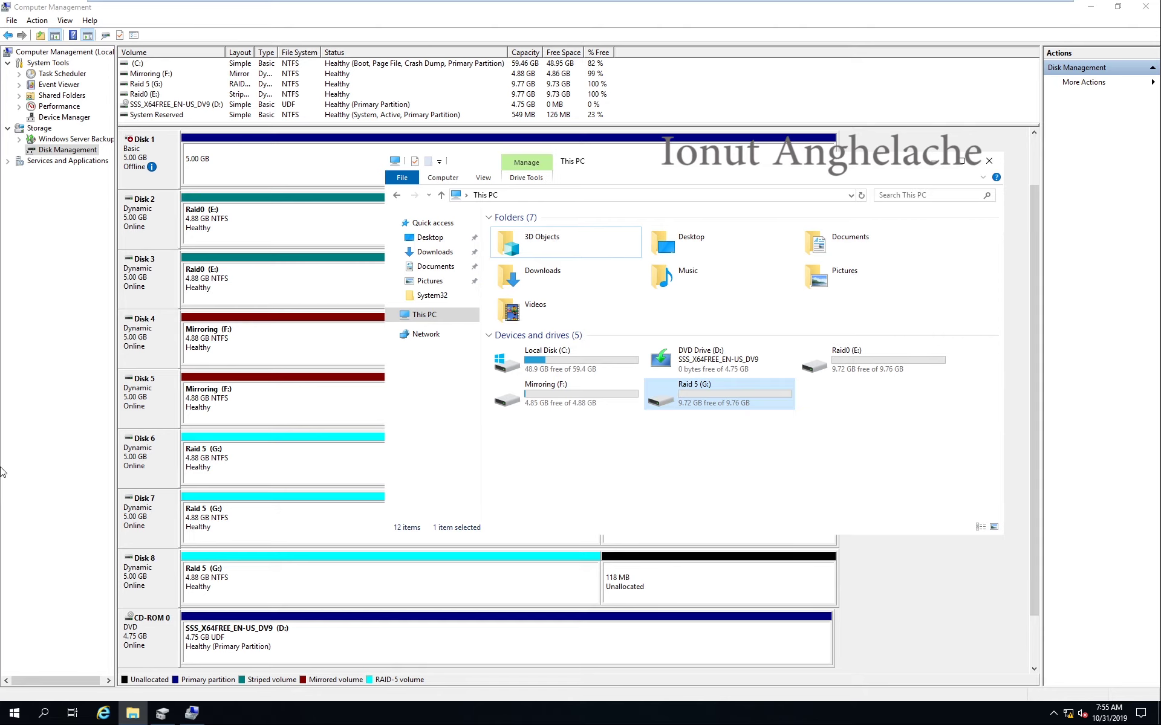
left_click(259, 456)
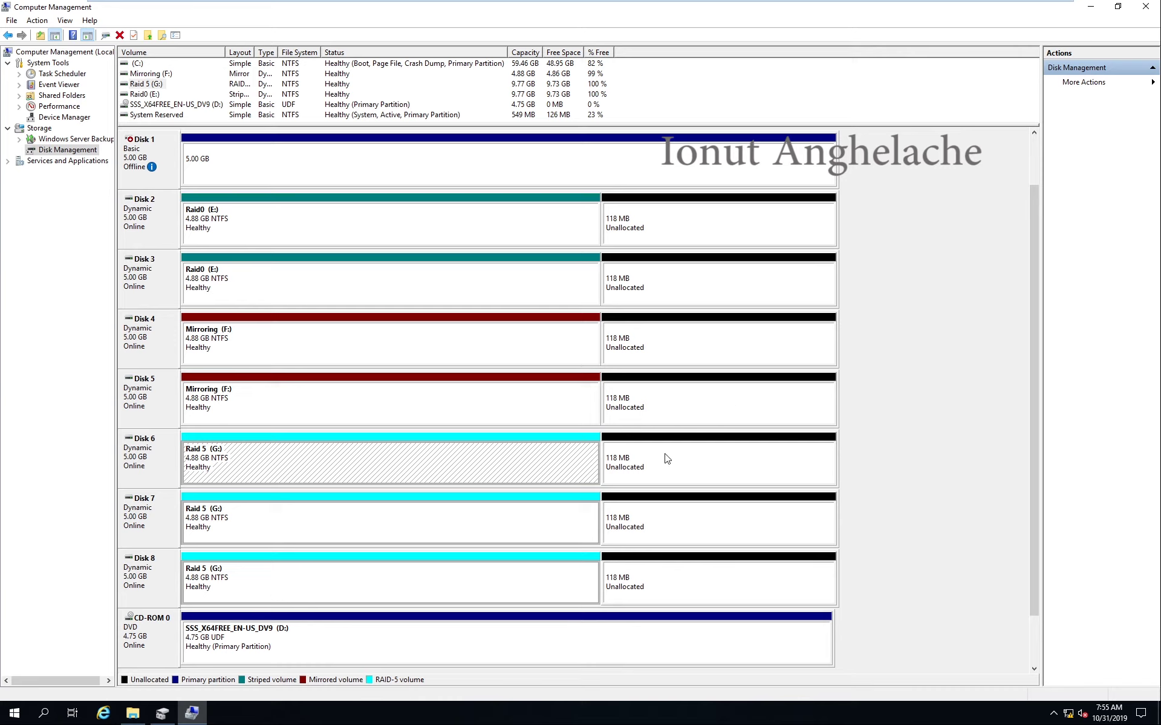
Create a spanned volume from Disk 2's 118 MB free space plus Disks 3–8, labelled Spanned
right_click(688, 225)
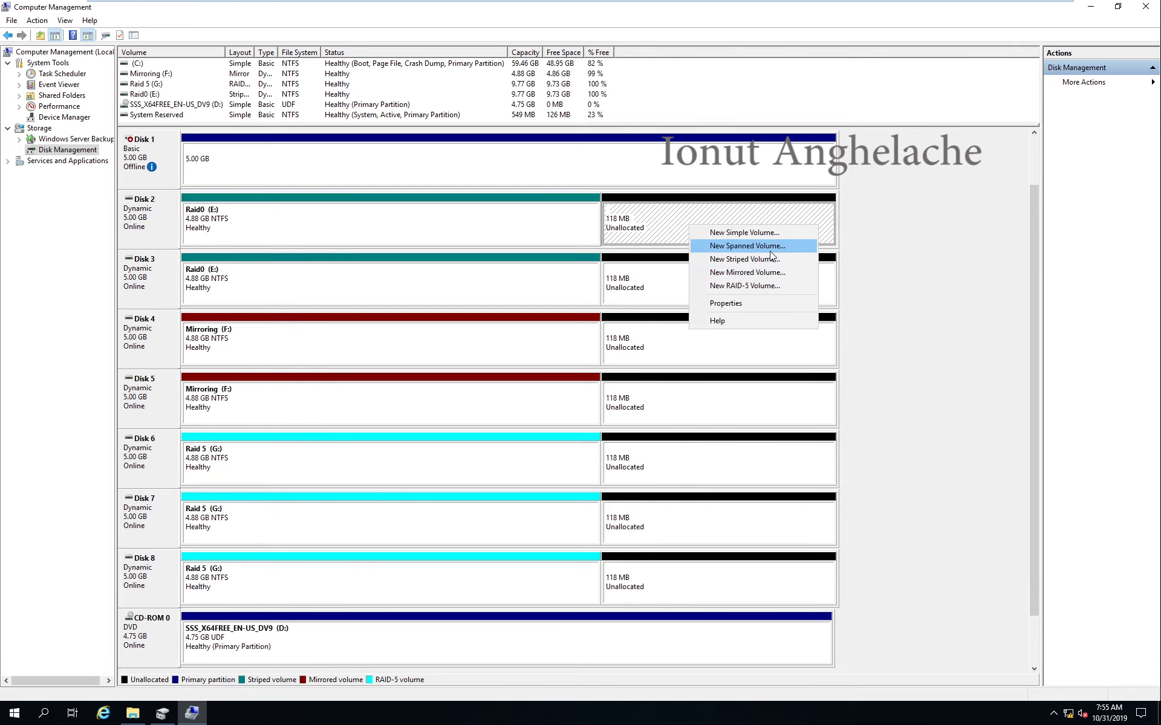
left_click(770, 251)
left_click(346, 292)
left_click_drag(202, 160, 201, 207)
left_click(282, 164)
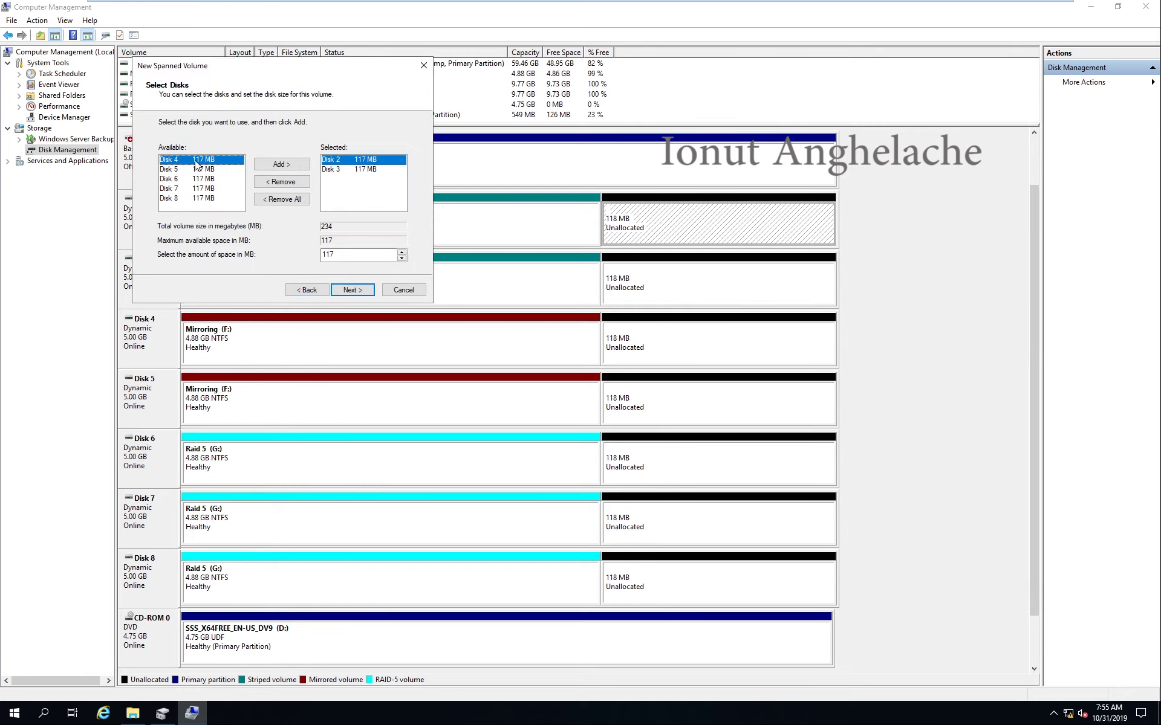
left_click(357, 294)
left_click(356, 292)
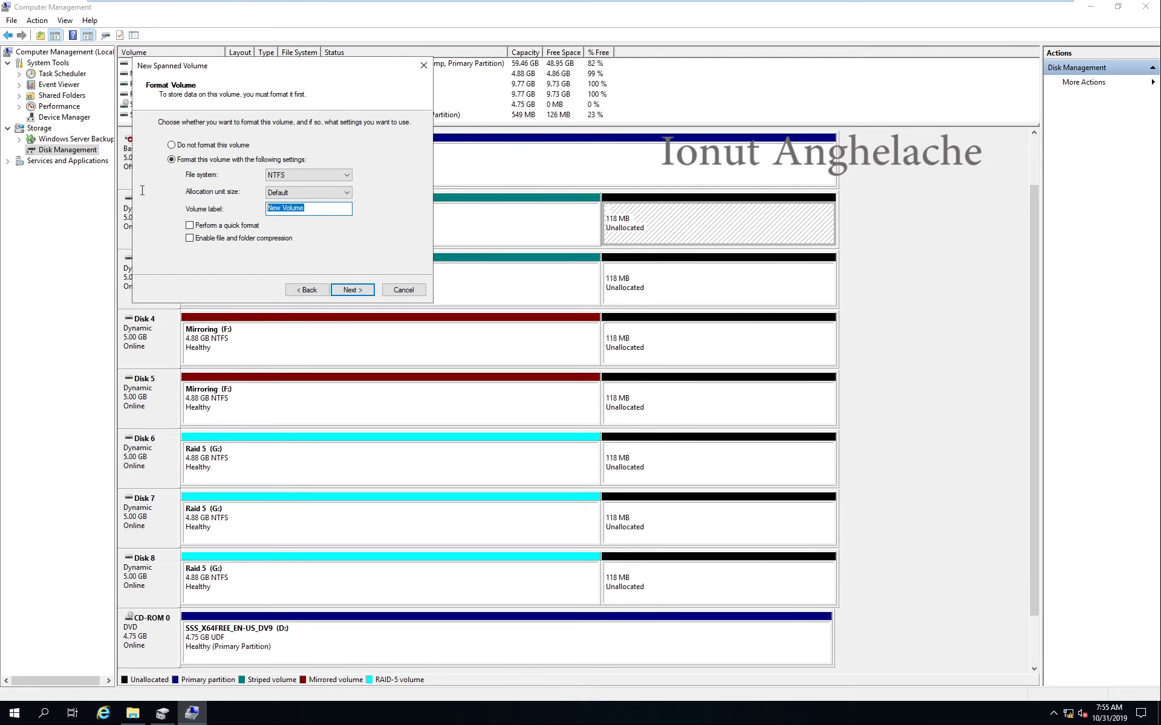
type("Sapnned")
key("ctrl+a")
type("Spanned")
key("Return")
key("Return")
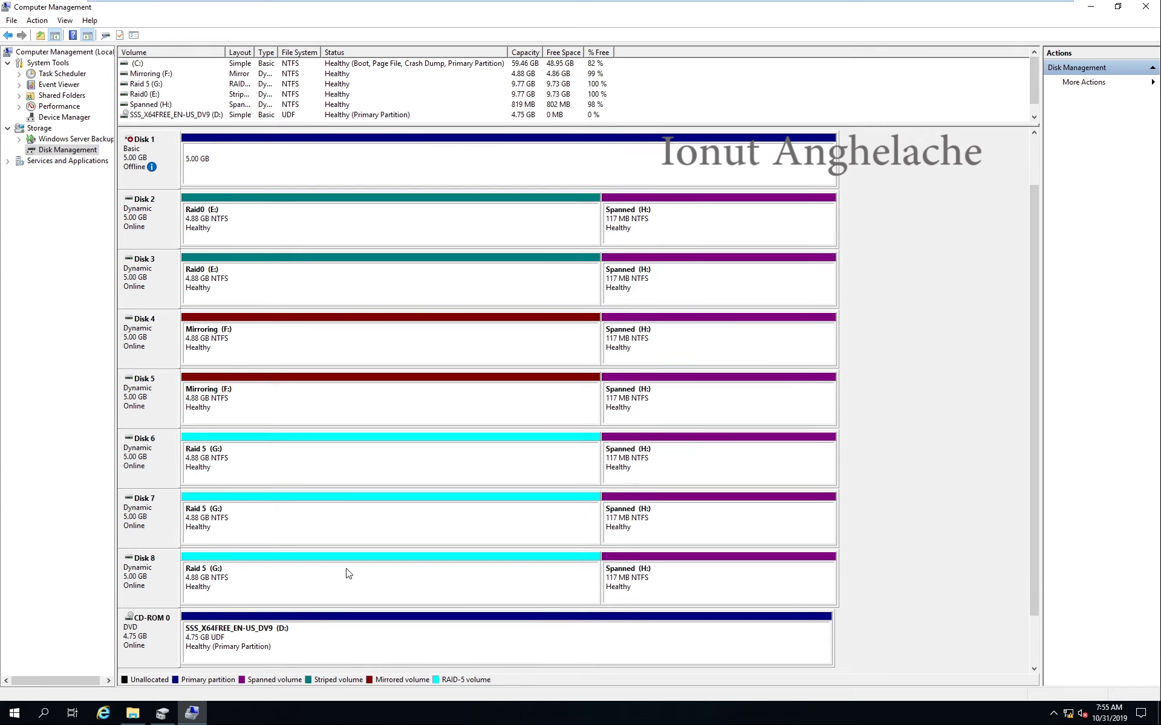
Refresh This PC, open Spanned (H:) to verify it, then close File Explorer
left_click(133, 714)
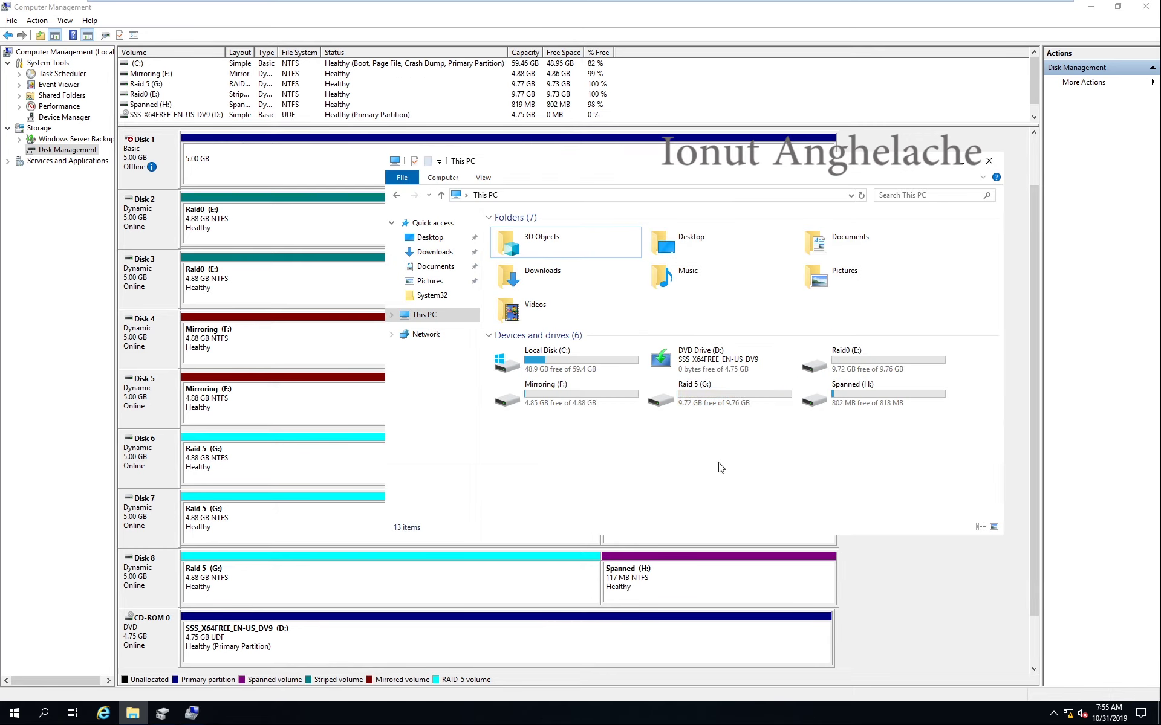
right_click(759, 463)
left_click(907, 417)
double_click(870, 402)
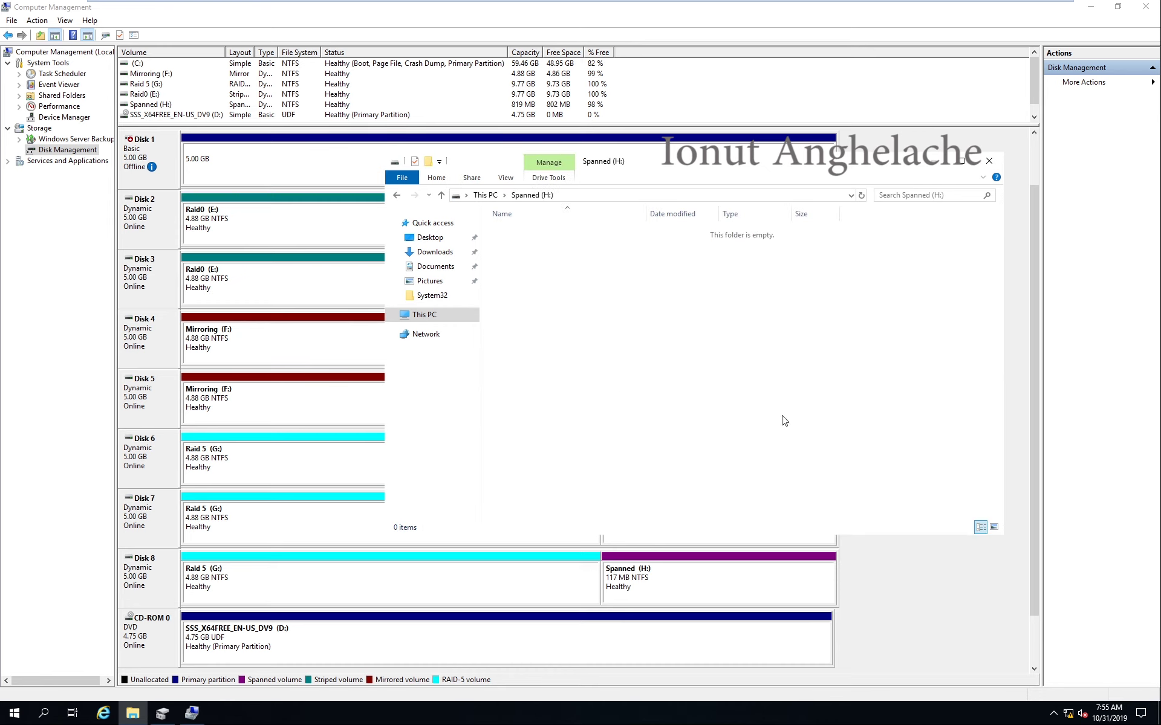
left_click_drag(581, 342, 775, 481)
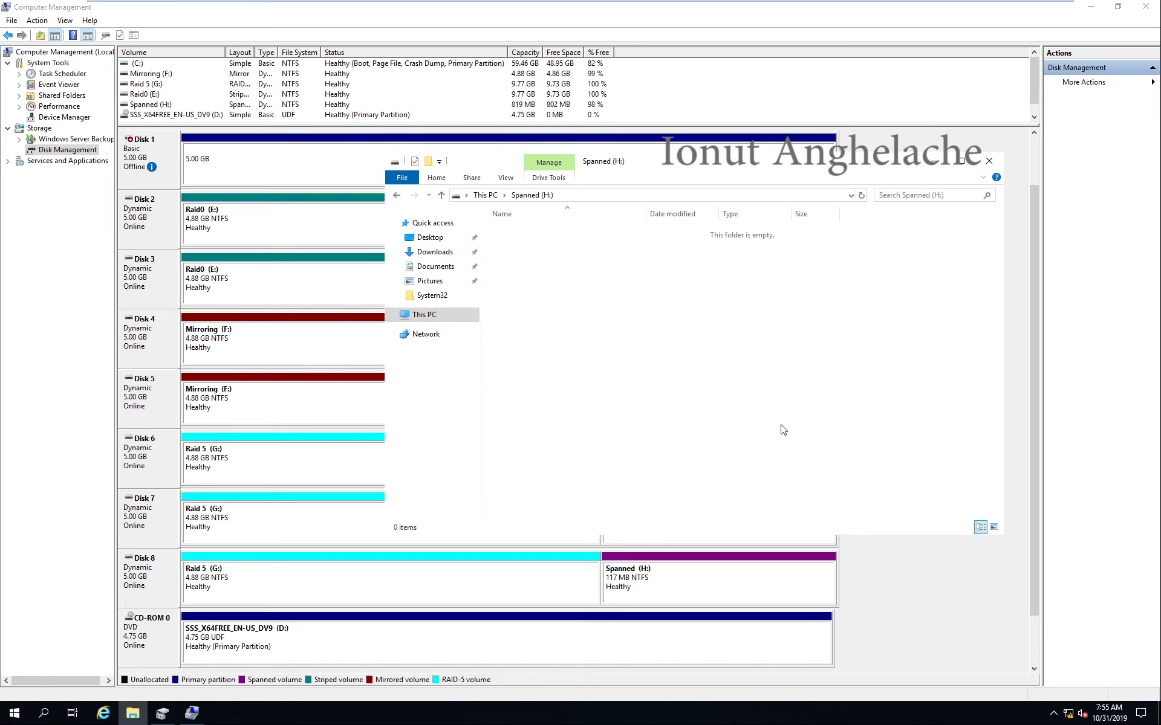
left_click(396, 195)
left_click(897, 320)
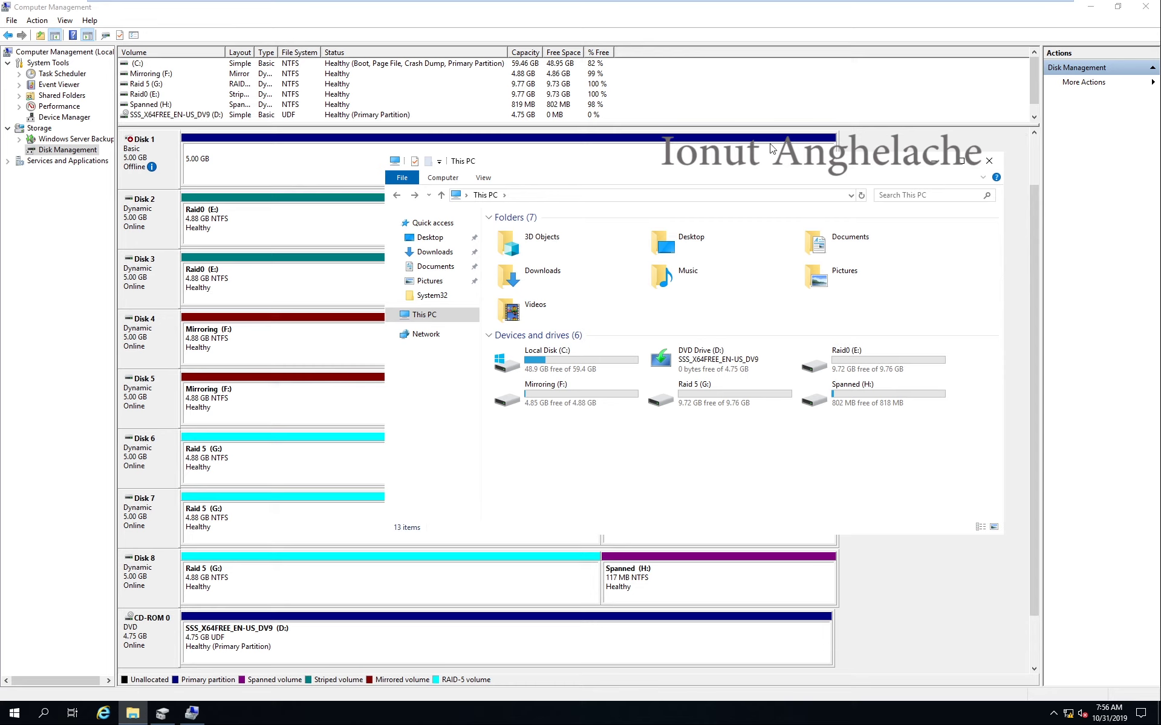
left_click(989, 161)
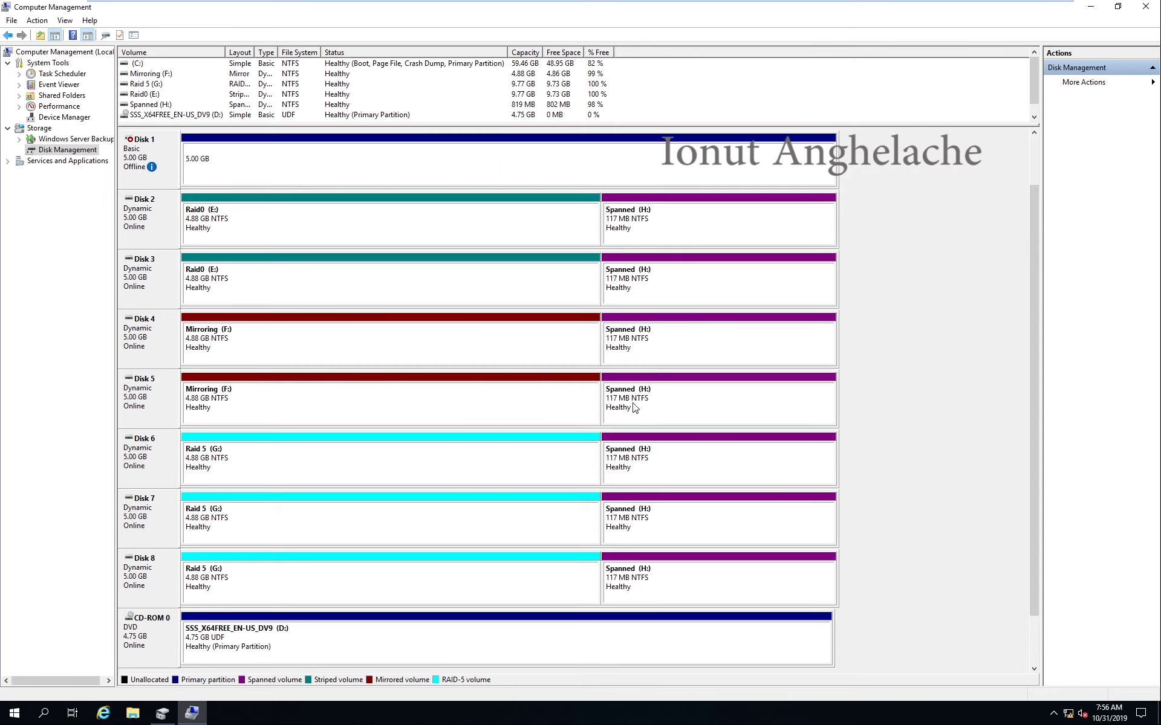
Bring Disk 1 online and delete its New Volume (I:), leaving 5 GB unallocated
right_click(135, 139)
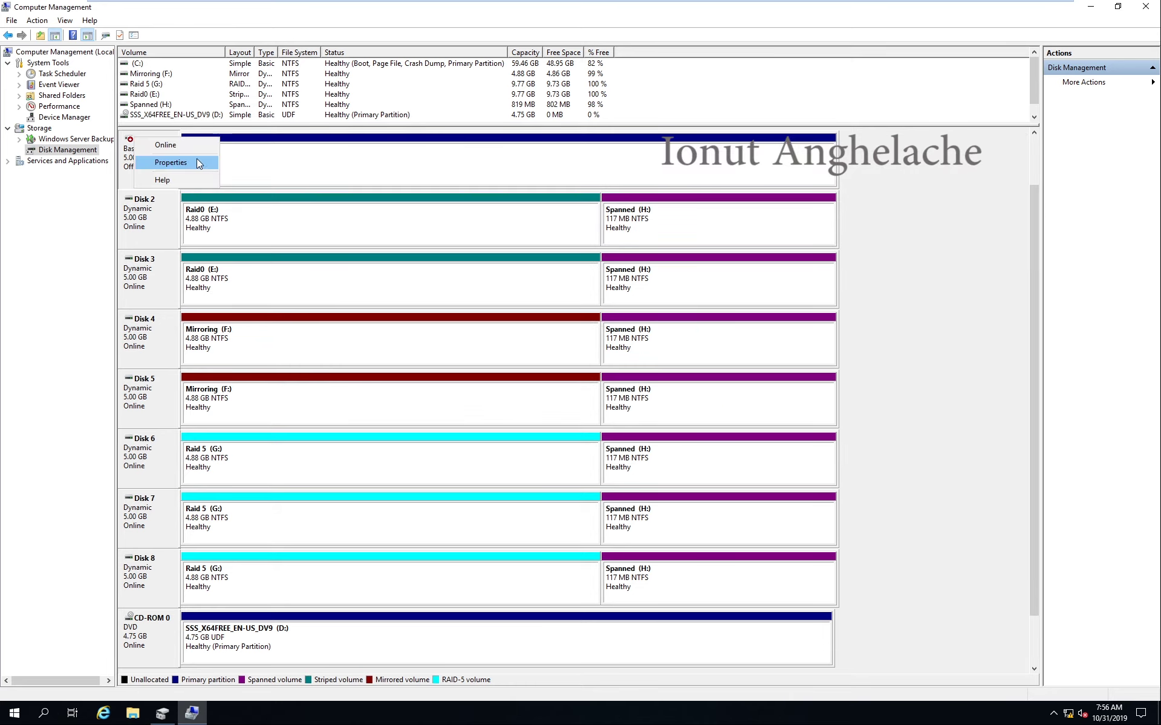
left_click(205, 141)
right_click(279, 160)
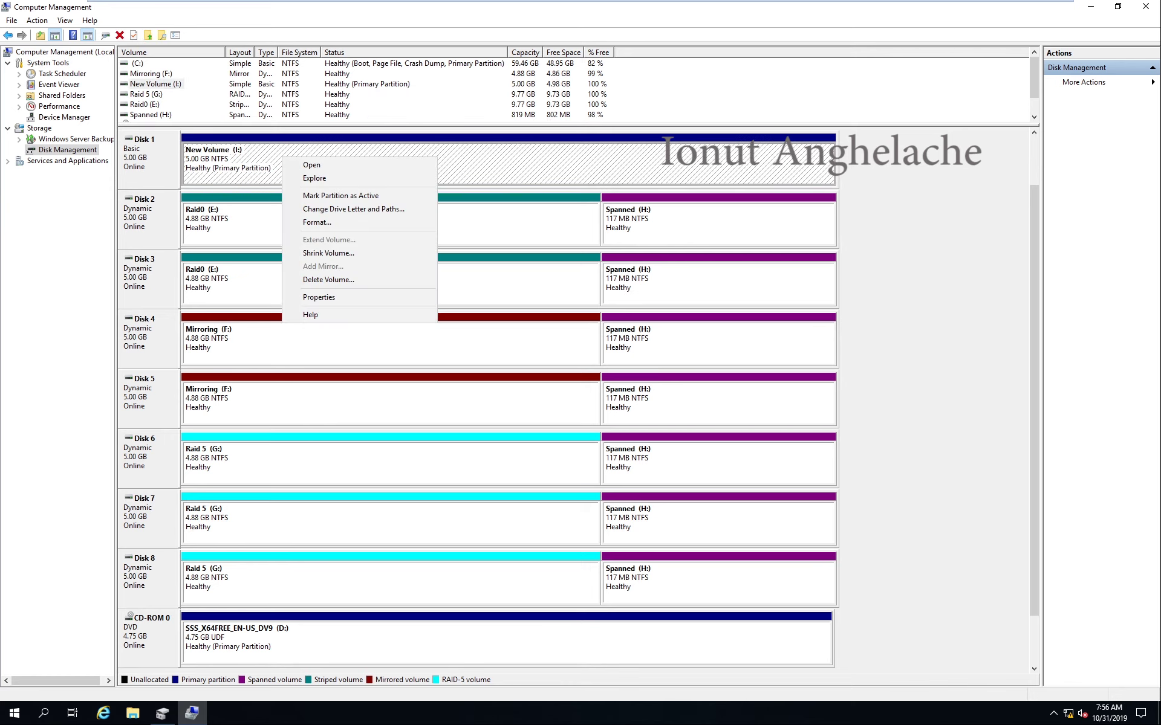
left_click(354, 280)
left_click(642, 400)
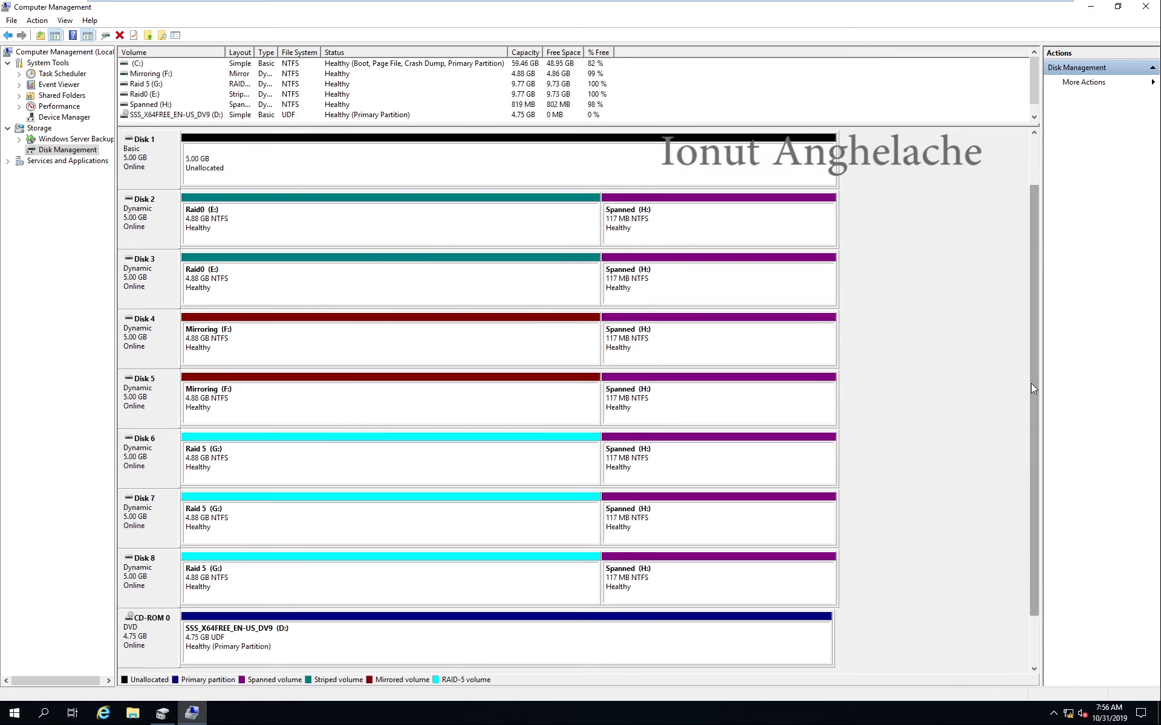
left_click_drag(1032, 383, 1003, 261)
left_click(84, 239)
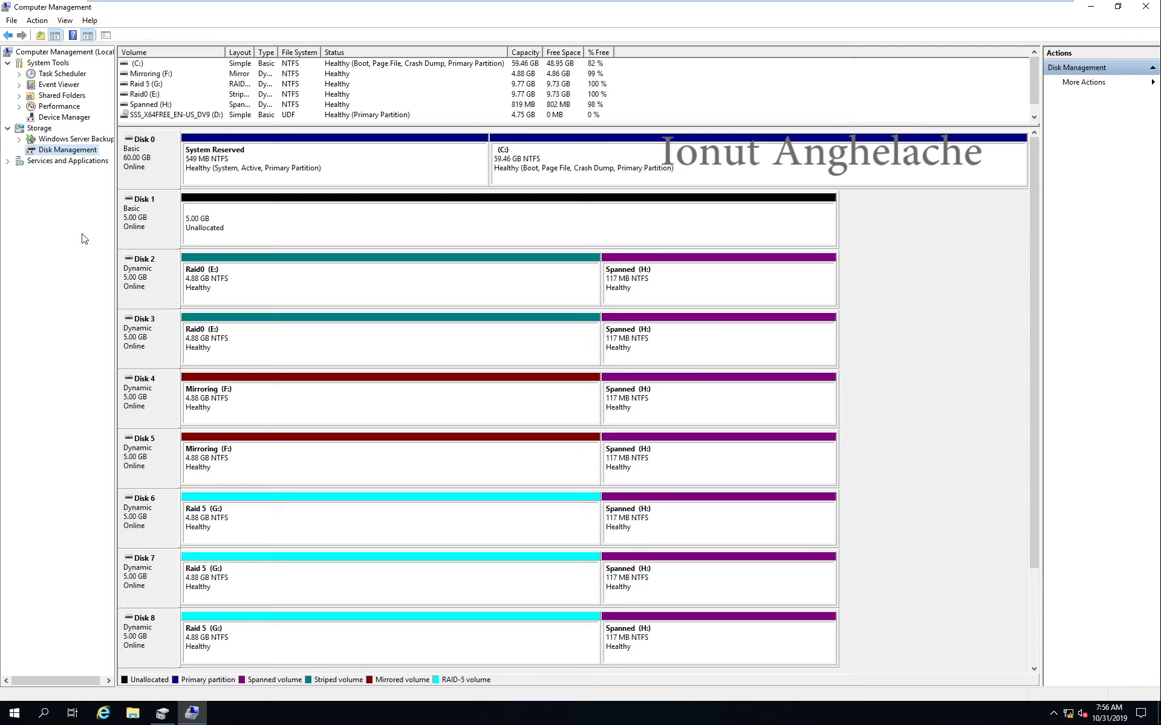
Open an administrator Command Prompt, start diskpart, and list the disks
key("super+r")
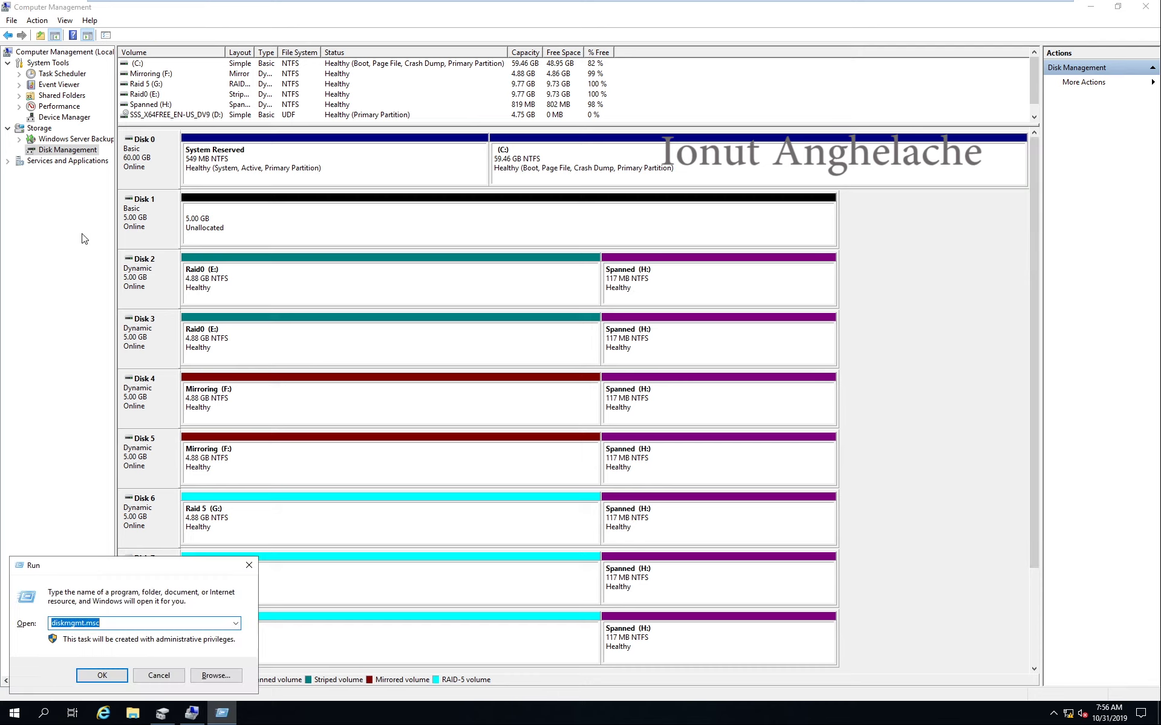
type("di")
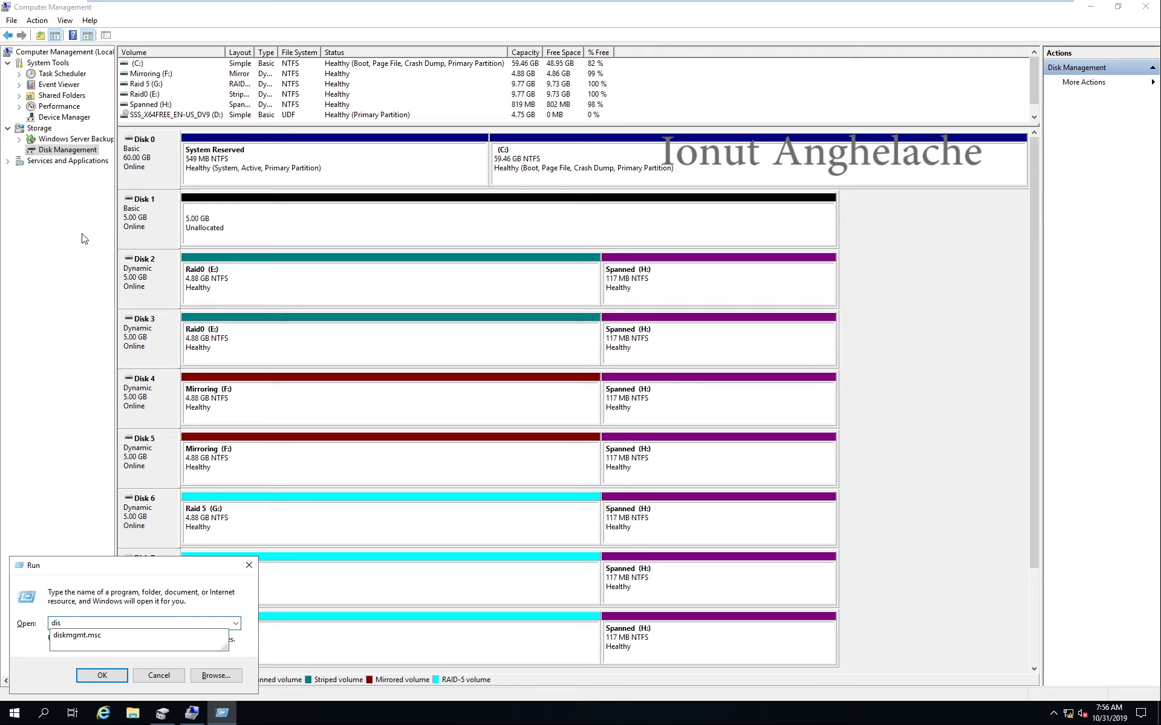
type("s")
key("BackSpace")
key("BackSpace")
key("BackSpace")
type("cmd")
key("Return")
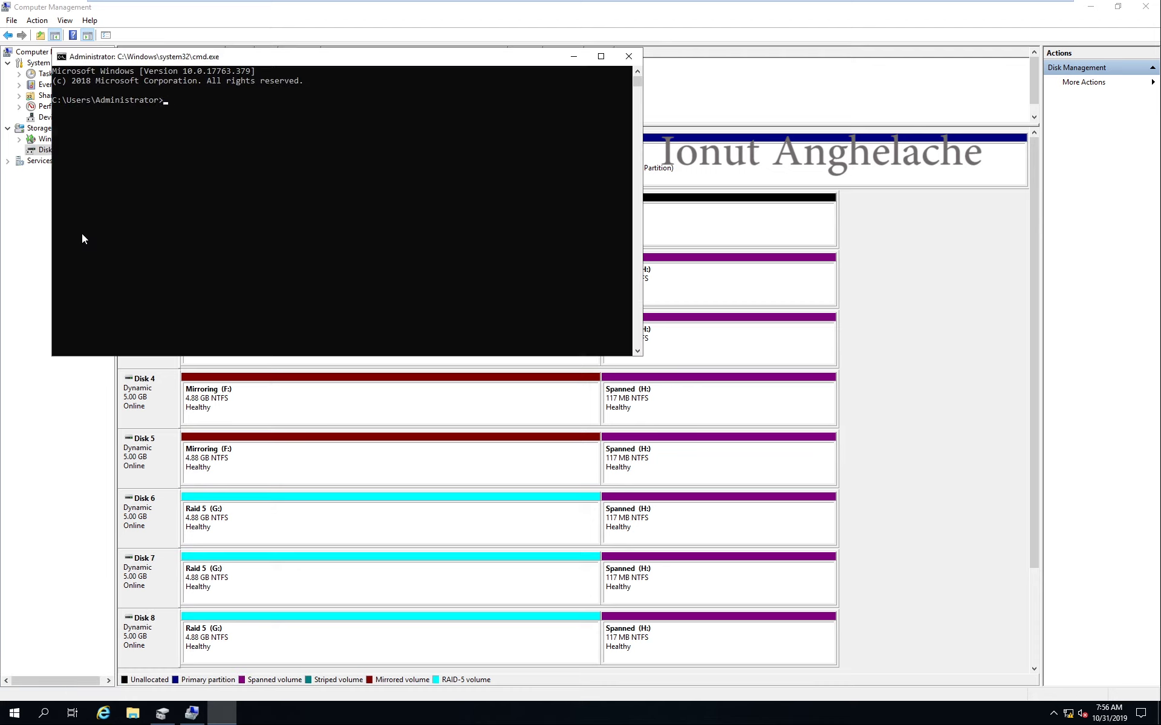
type("diskpart")
key("Return")
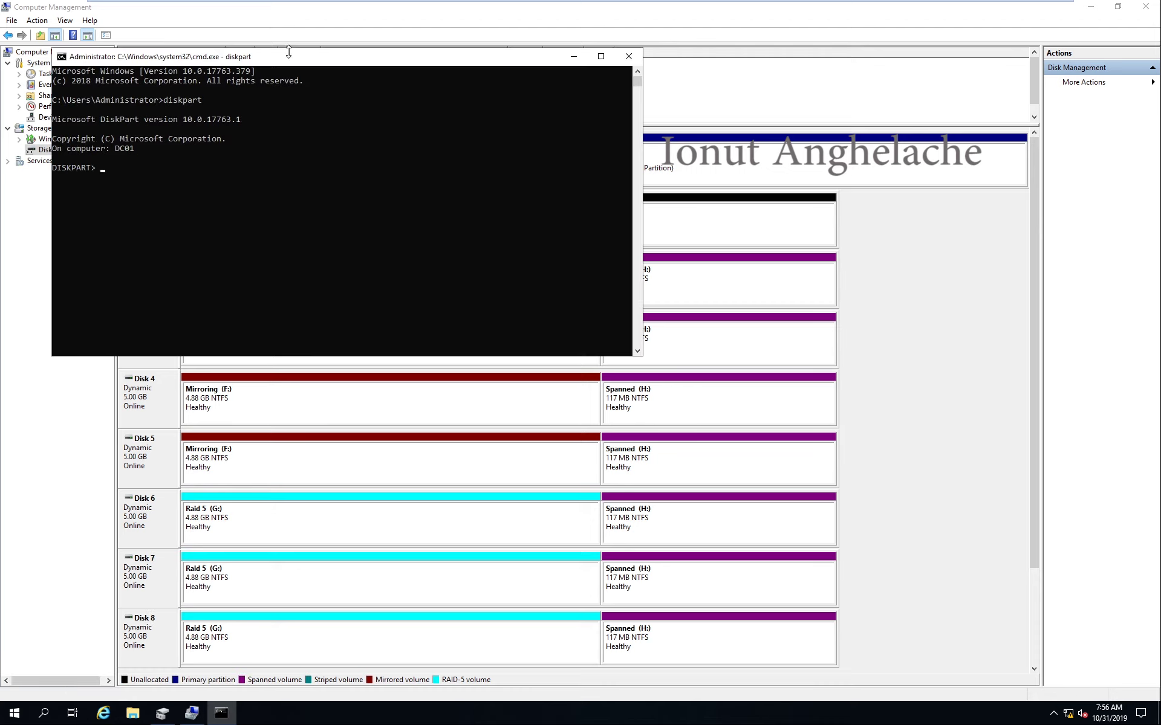
left_click_drag(284, 57, 794, 259)
type("list disk")
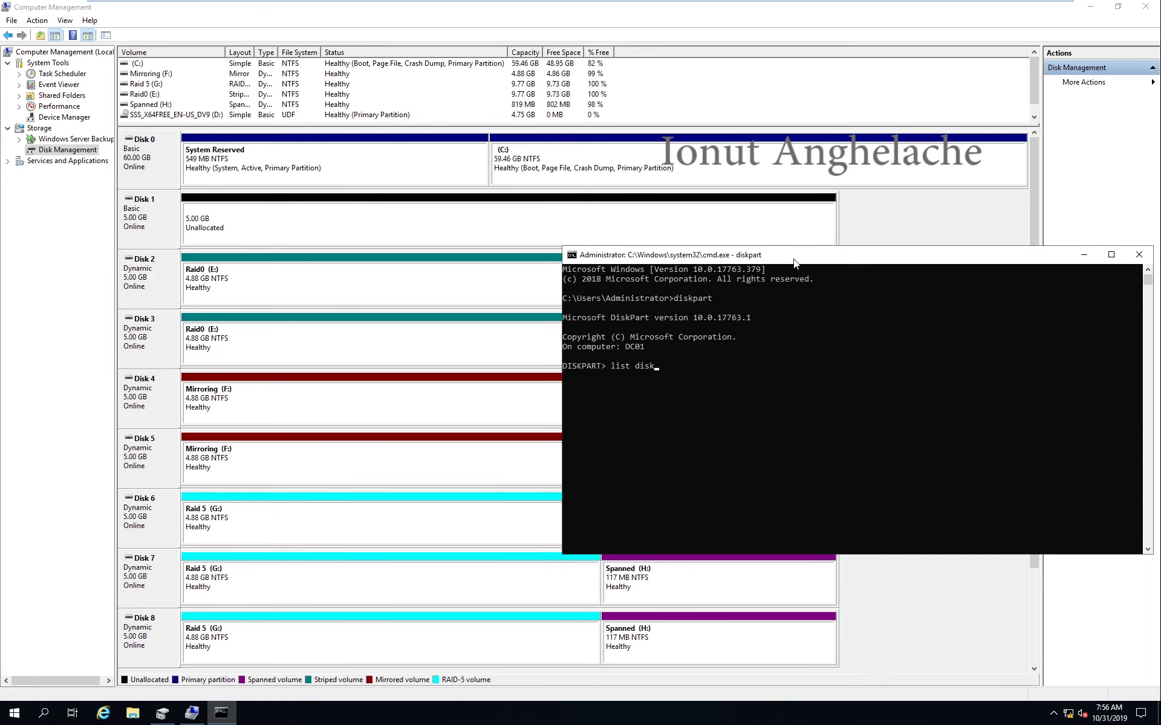
key("Return")
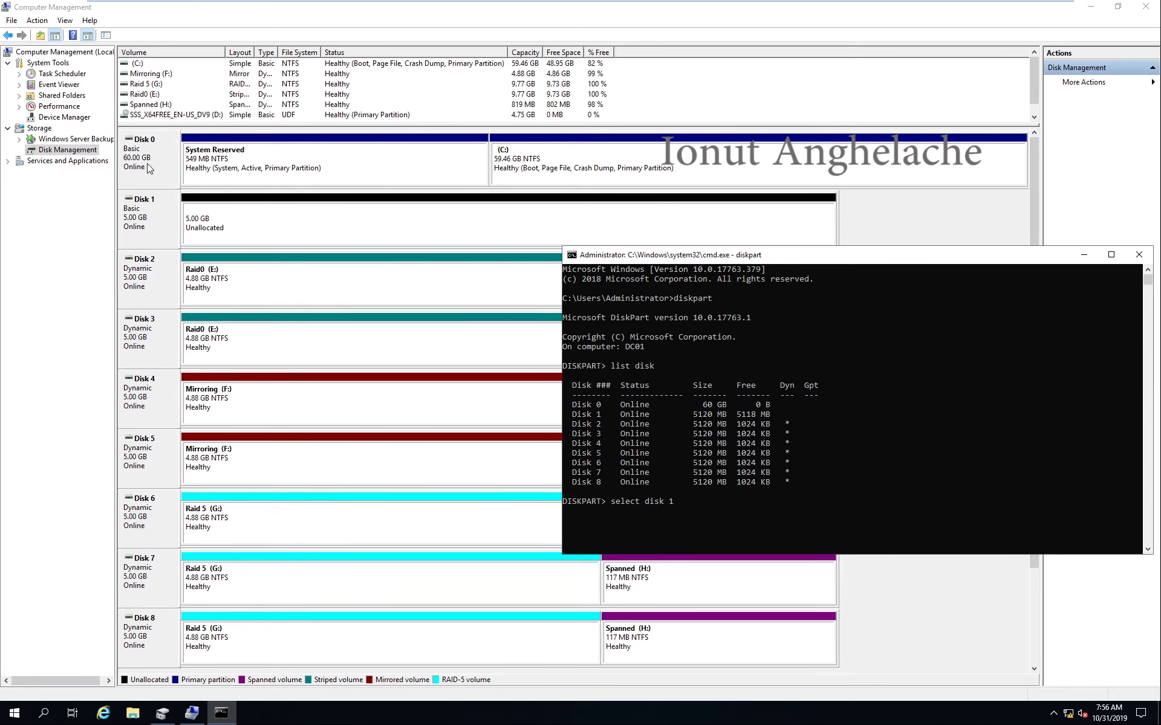
Select Disk 1 in diskpart and list disks again to confirm it is selected
left_click_drag(575, 420, 589, 414)
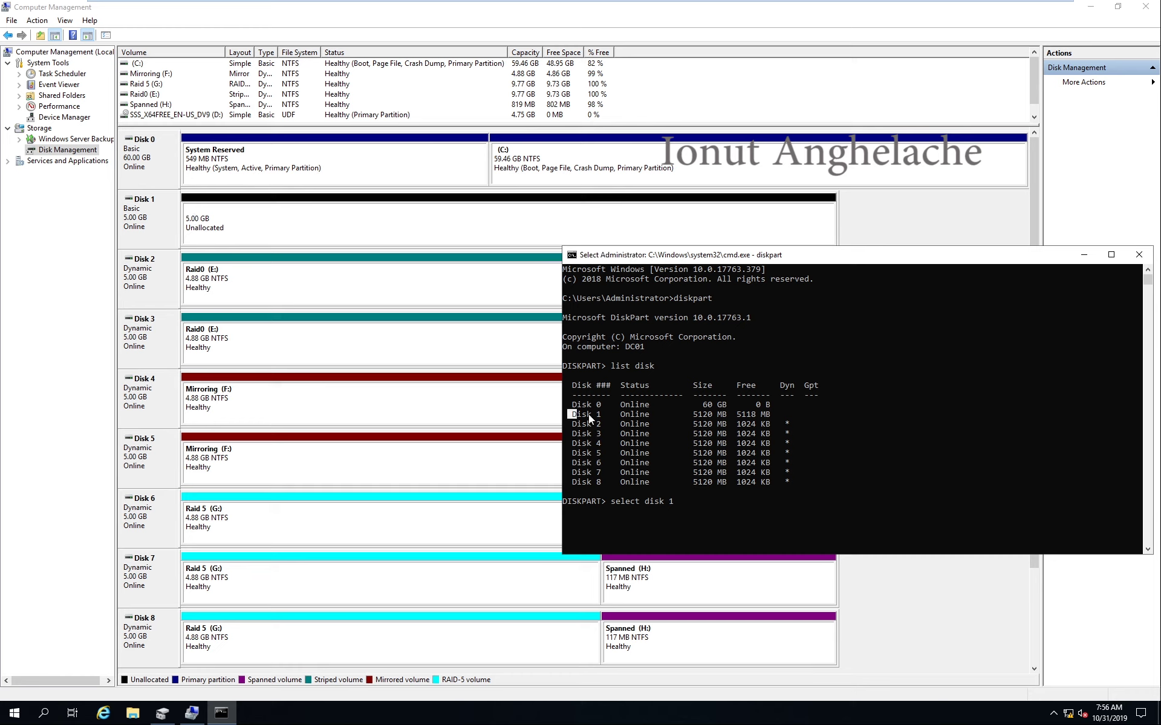
left_click(694, 499)
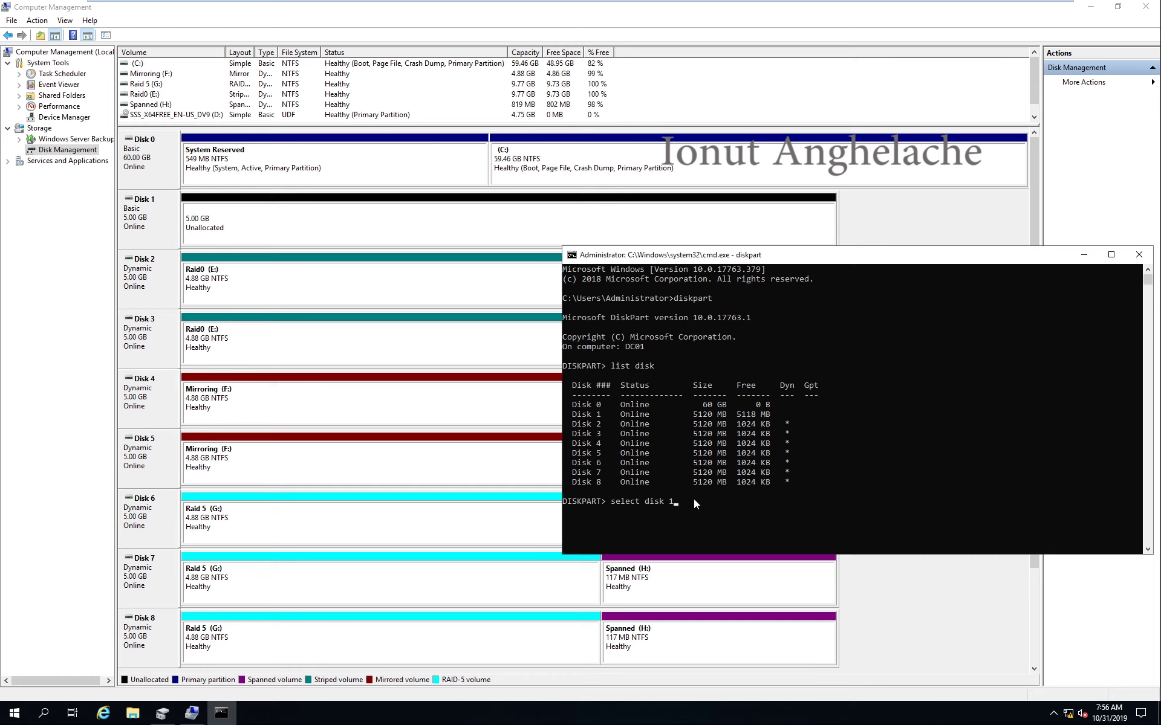
key("Return")
type("list disk")
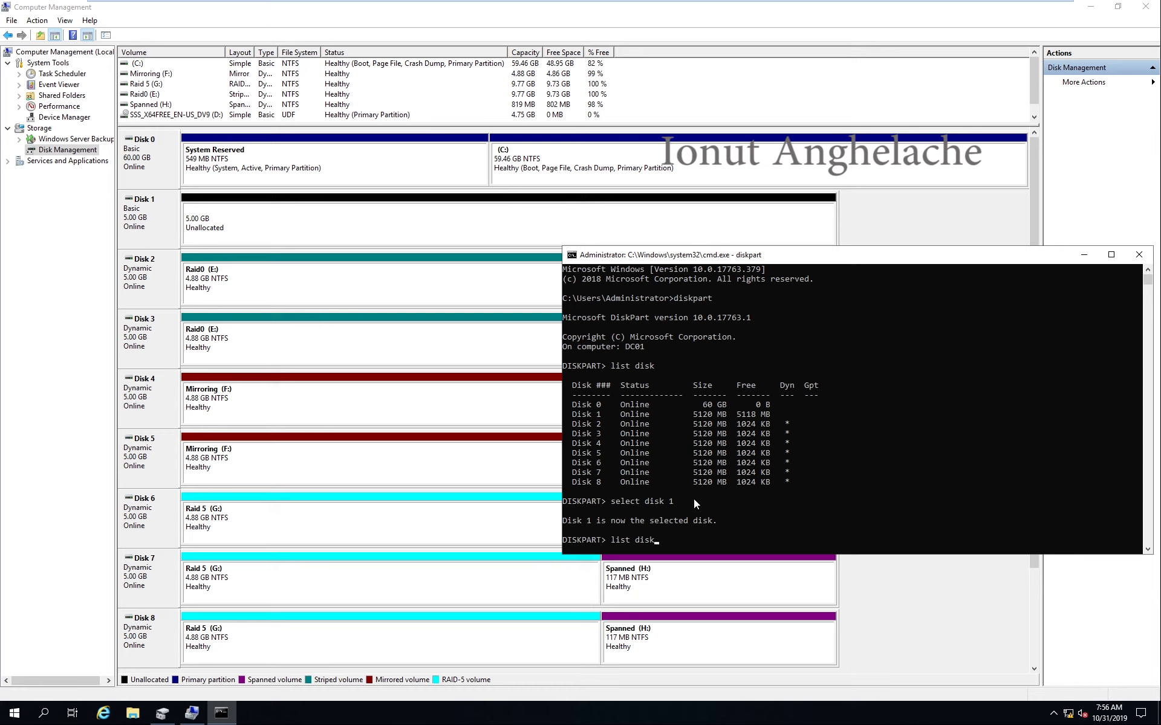
key("Return")
left_click(564, 463)
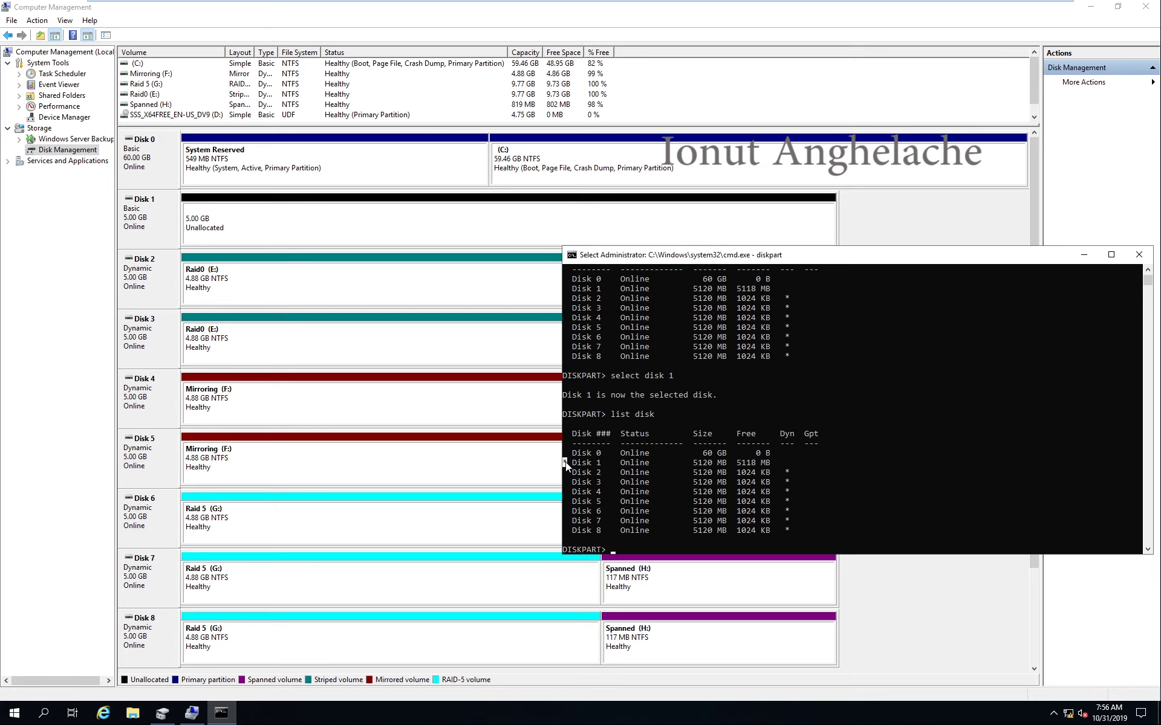
left_click_drag(596, 462, 794, 463)
left_click(644, 542)
Clean Disk 1, create a primary partition, and quick-format it as NTFS
type("clean")
key("Return")
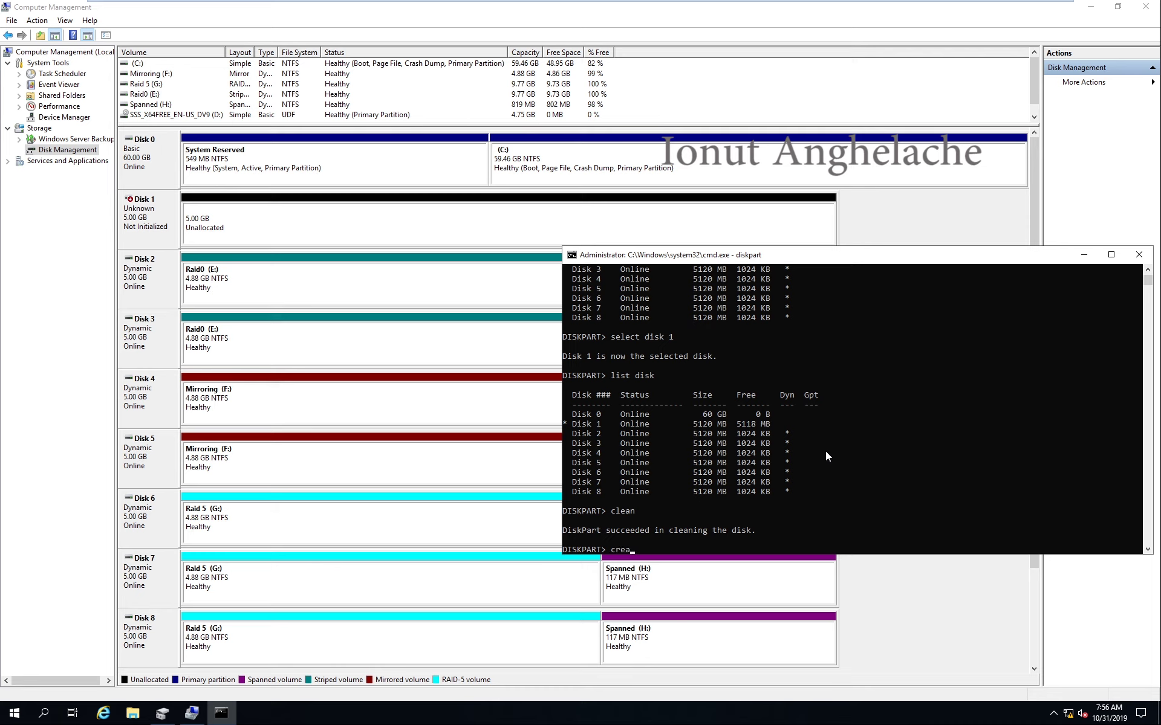
type("create partition primary")
key("Return")
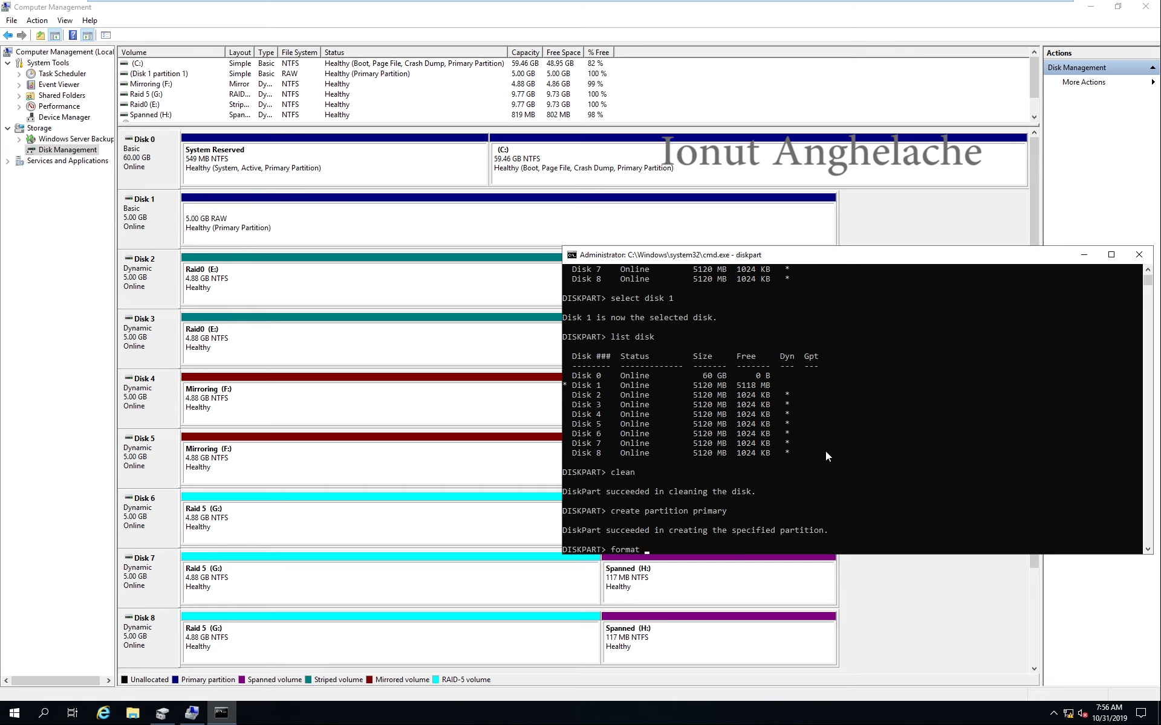
type("format fs=ntfs quick")
key("Return")
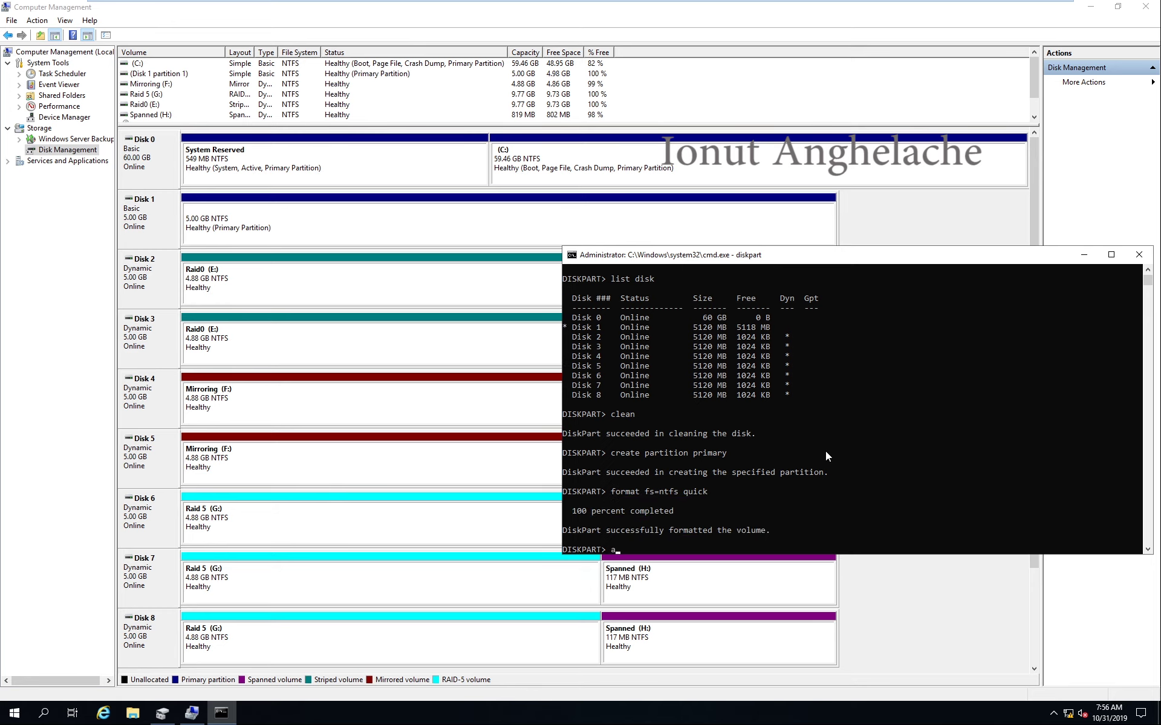
Mark the new partition active and assign it a drive letter
type("assign letter")
key("BackSpace")
key("BackSpace")
key("BackSpace")
key("BackSpace")
key("BackSpace")
key("BackSpace")
key("BackSpace")
key("BackSpace")
key("BackSpace")
key("BackSpace")
key("BackSpace")
key("BackSpace")
key("BackSpace")
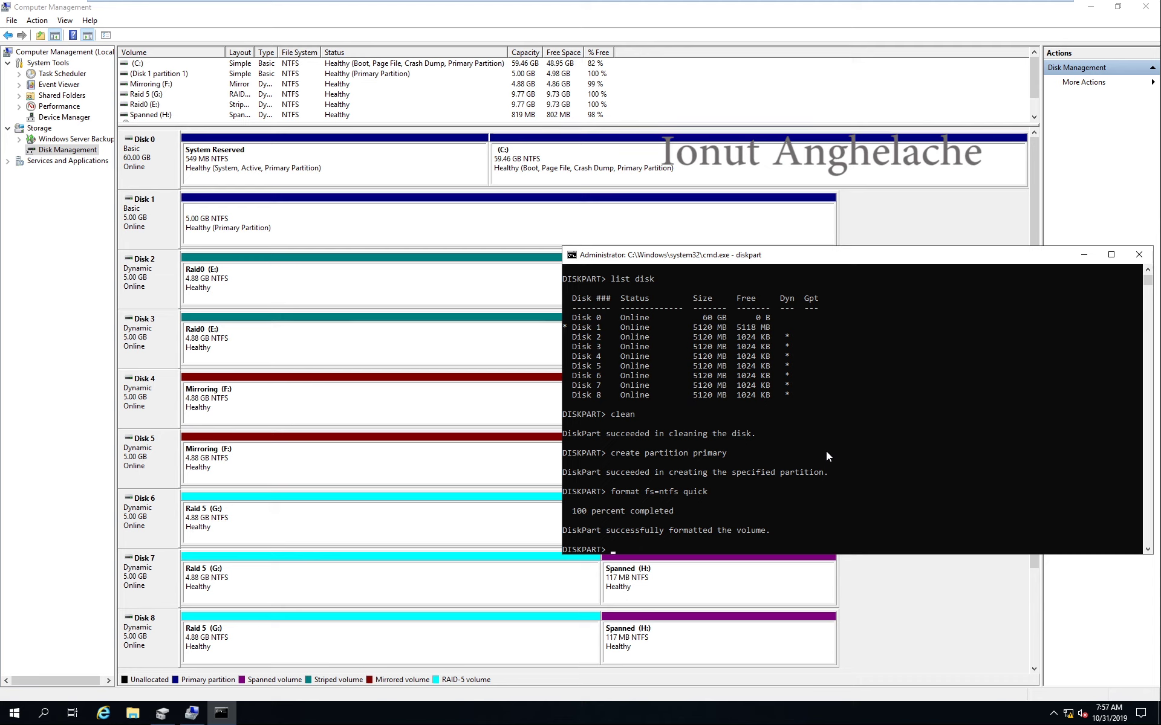
type("active")
key("Return")
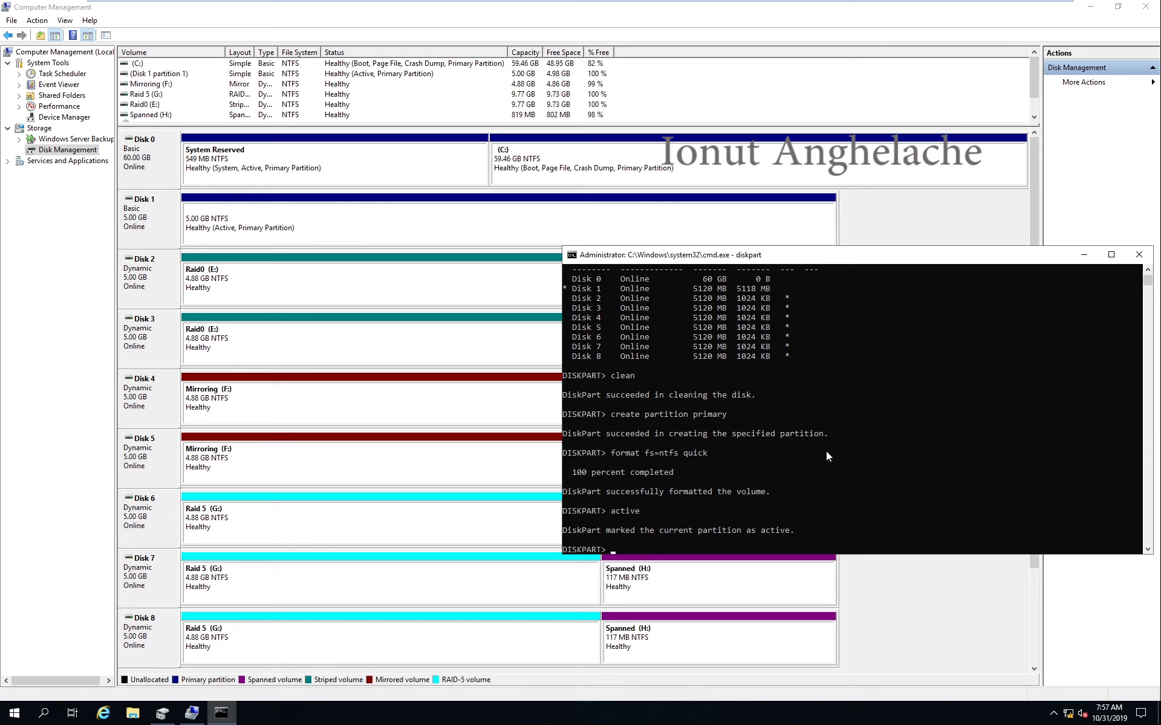
type("assign")
key("Return")
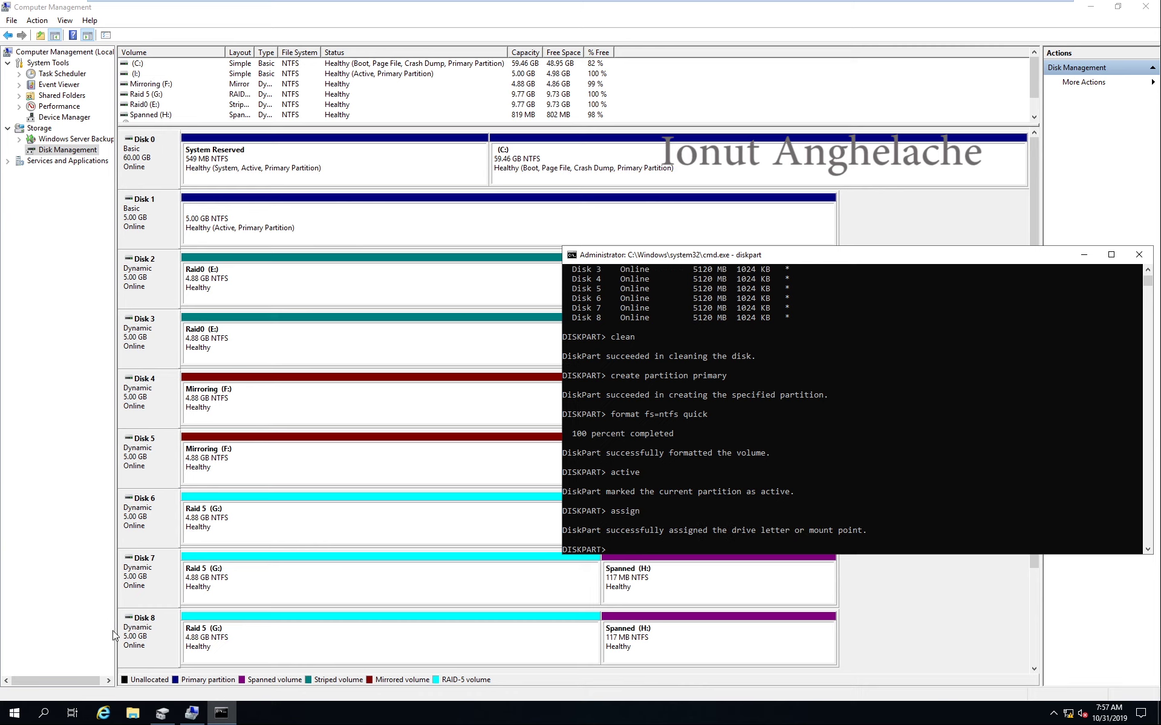
Open Local Disk (I:) from This PC to confirm it is empty with 4.97 GB free
left_click(133, 714)
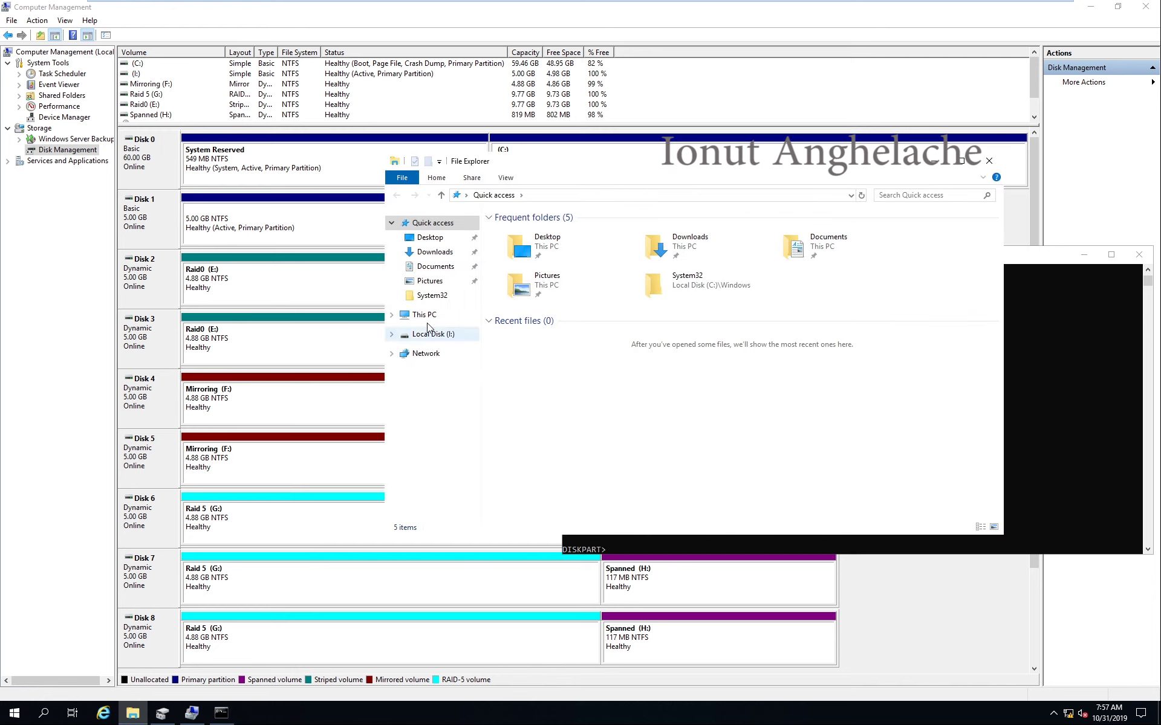
left_click(425, 315)
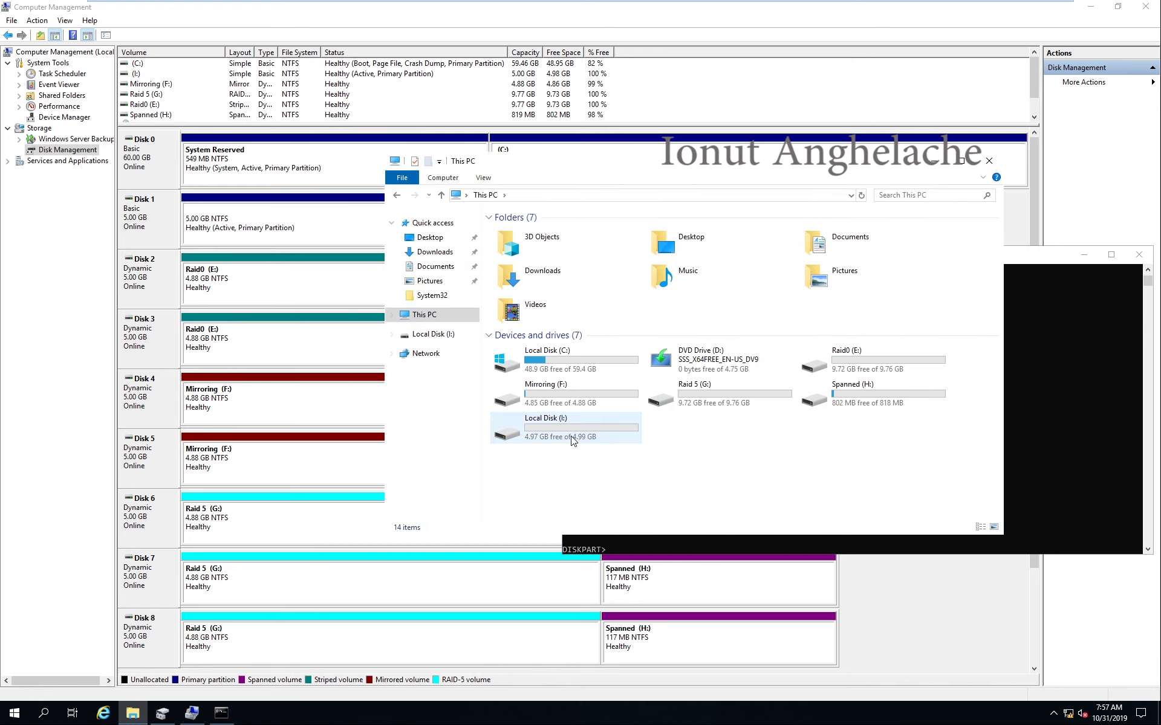
double_click(573, 440)
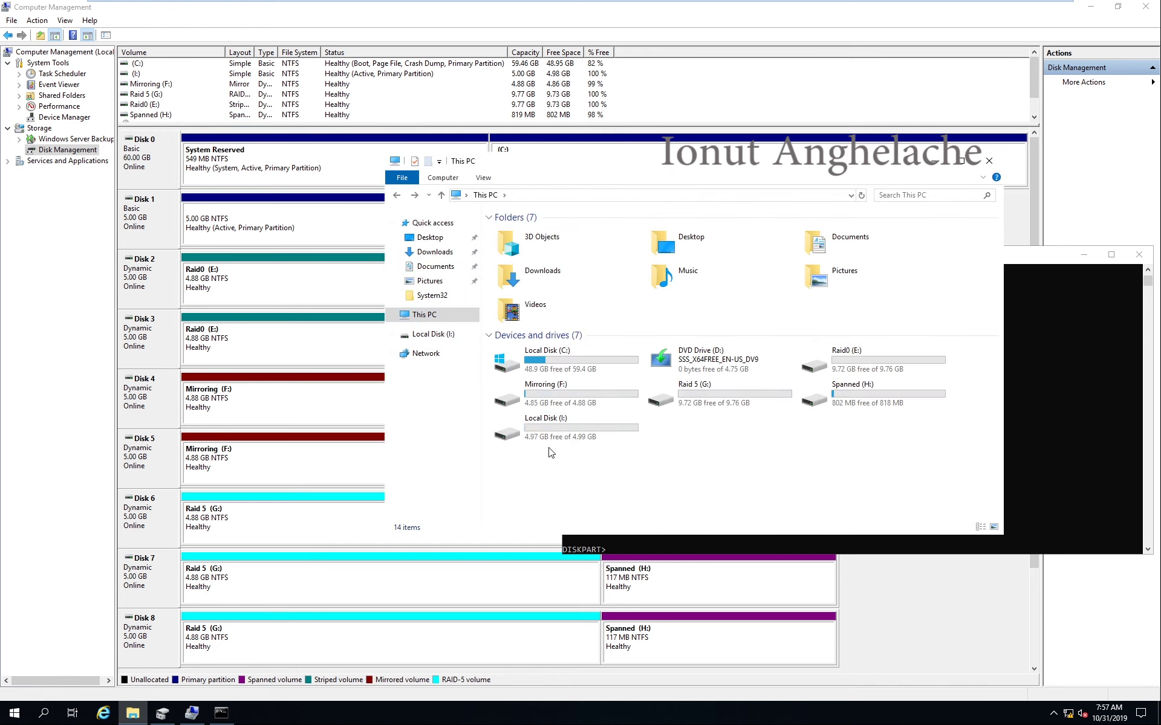
left_click_drag(563, 313, 638, 400)
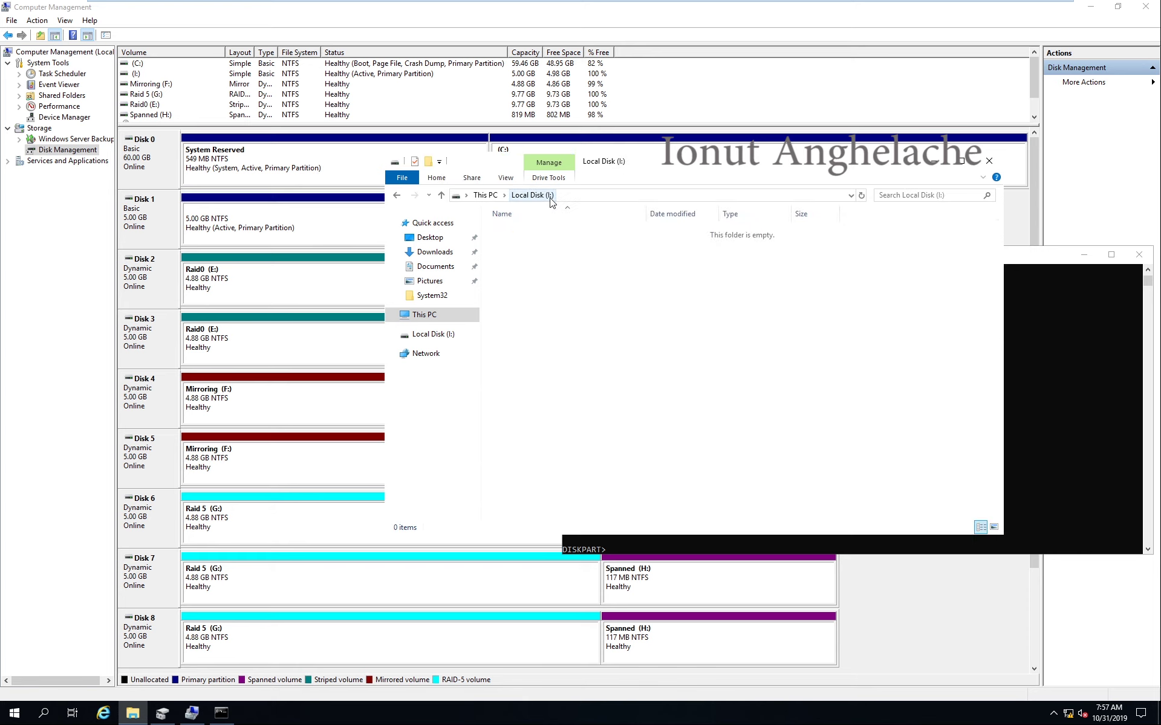
Review diskpart's letter-assignment message and check Disk 1's (I:) volume in Disk Management
left_click(989, 161)
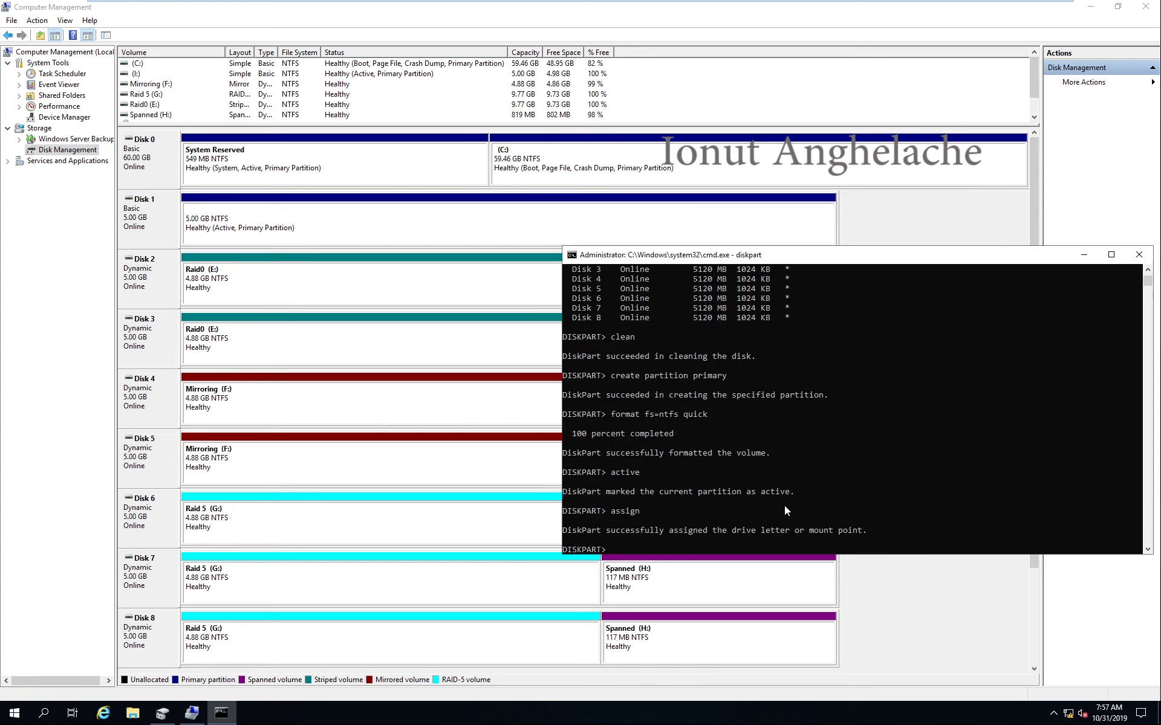
mouse_move(800, 531)
left_mouse_down()
mouse_move(691, 434)
mouse_move(720, 437)
mouse_move(811, 523)
left_mouse_up()
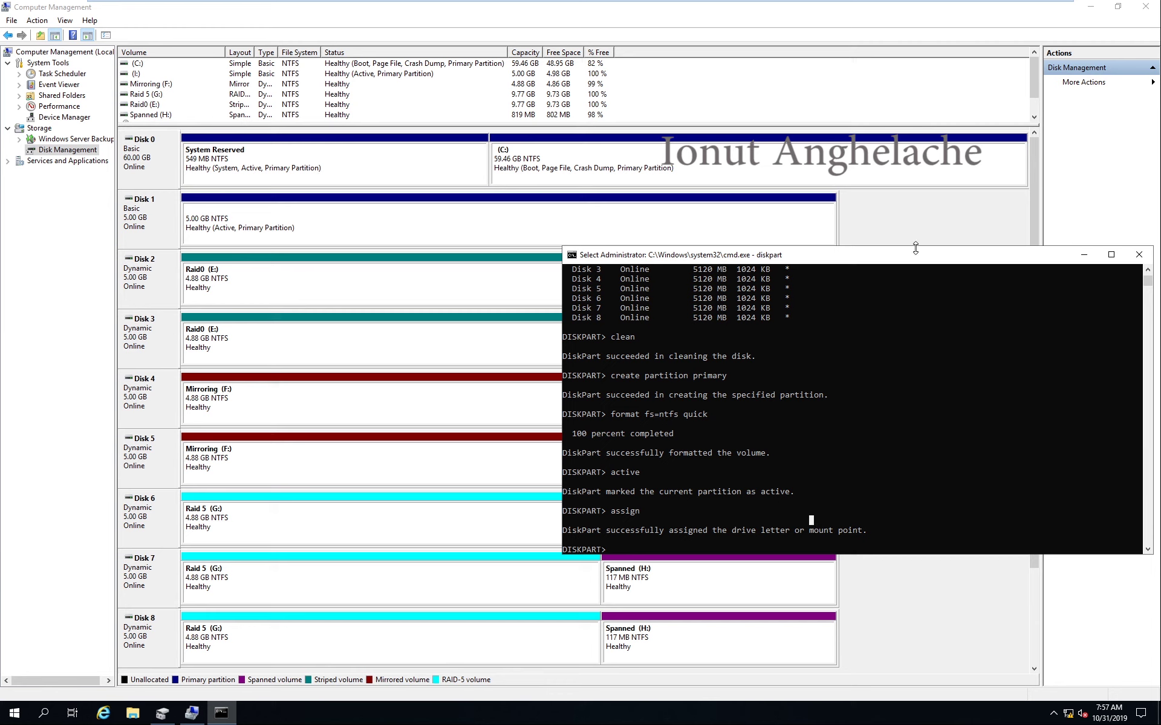
right_click(287, 223)
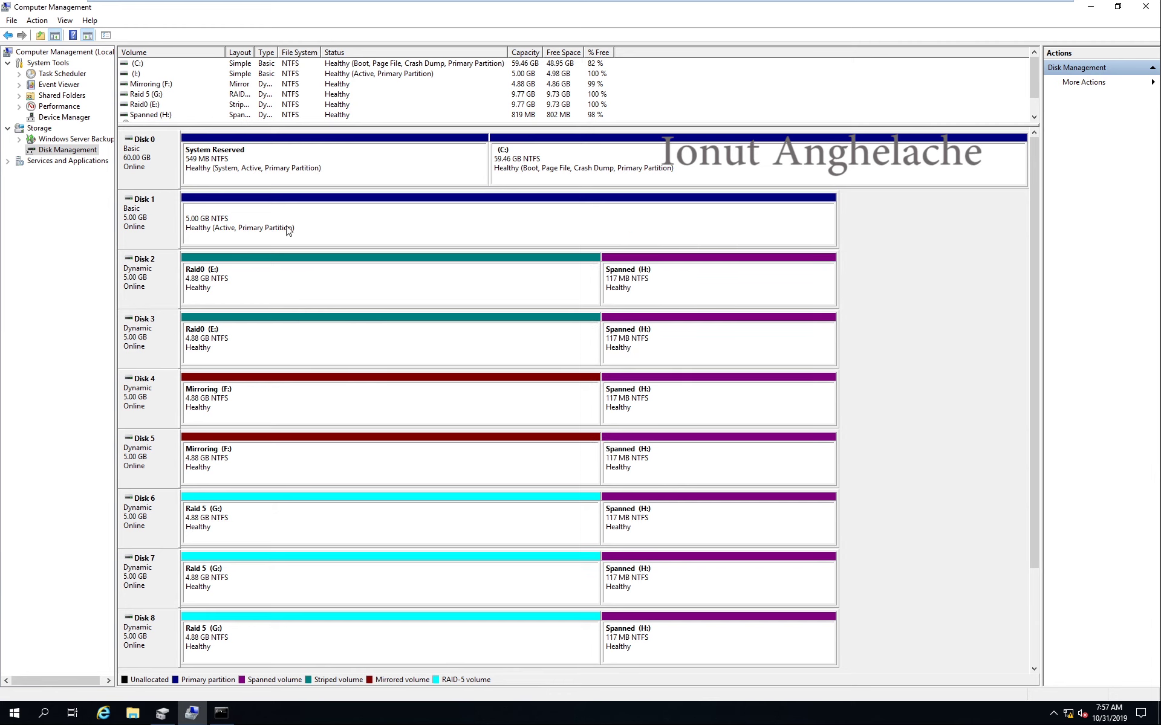
left_click(680, 220)
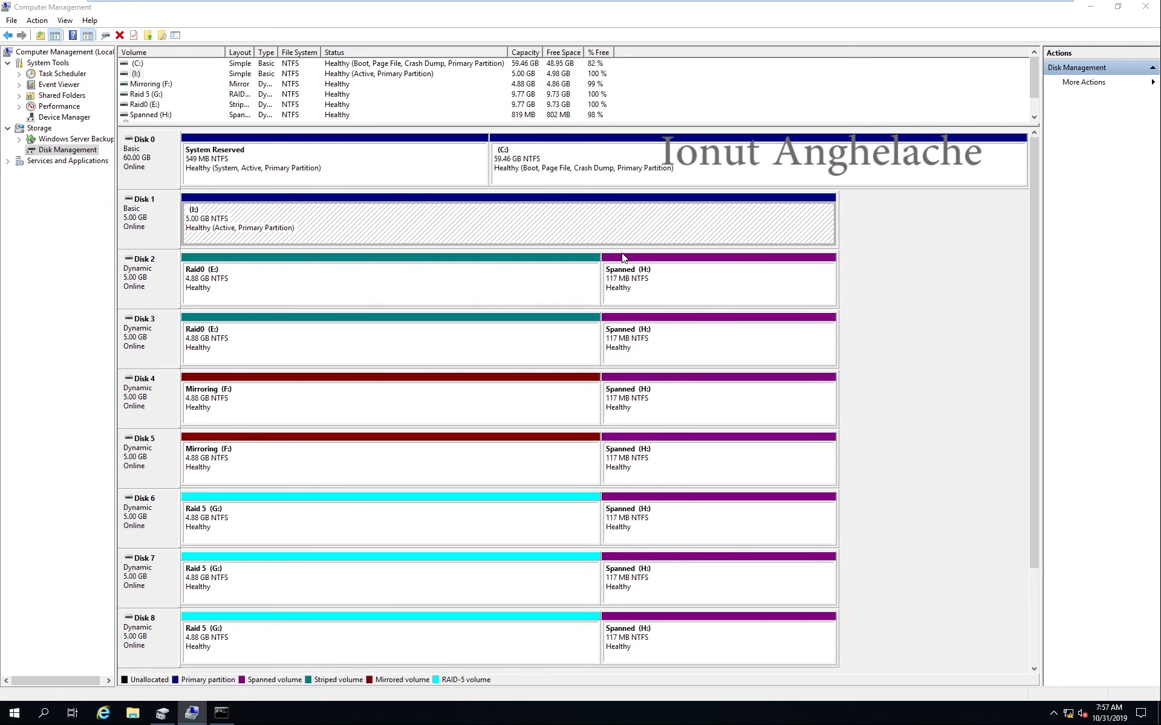
key("alt+Tab")
left_click_drag(1057, 260, 864, 237)
Add a new 60 GB virtual hard disk to the 2019 VM and save its settings
left_click(945, 230)
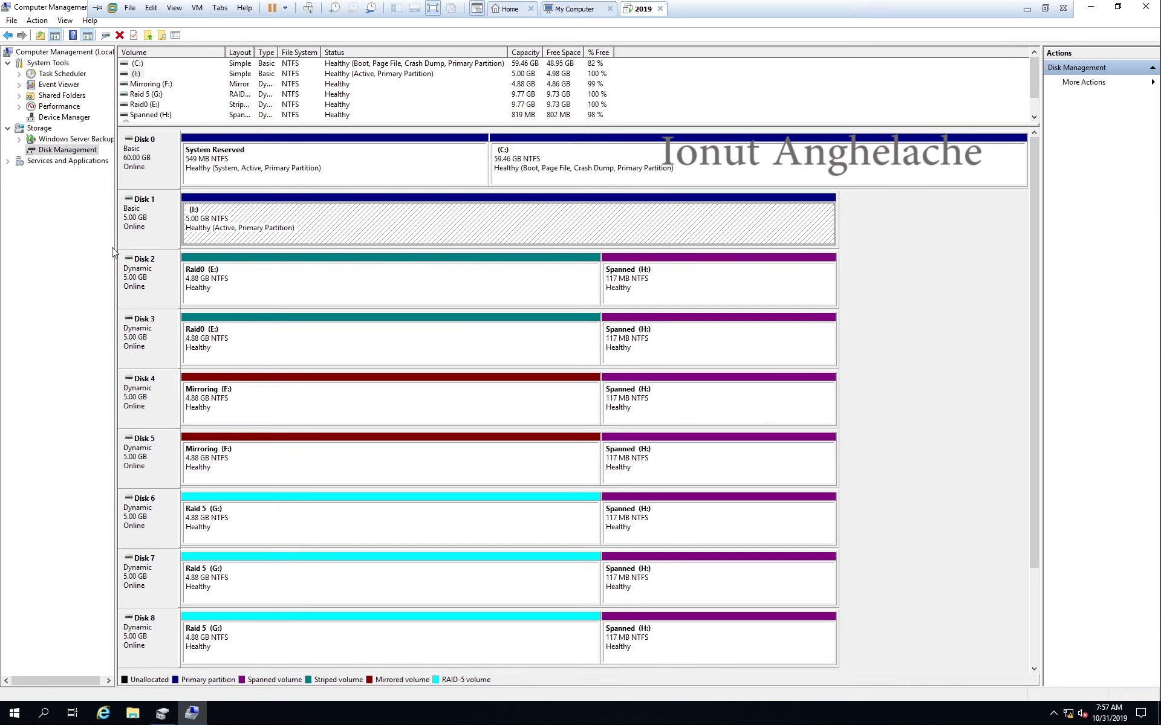
right_click(639, 9)
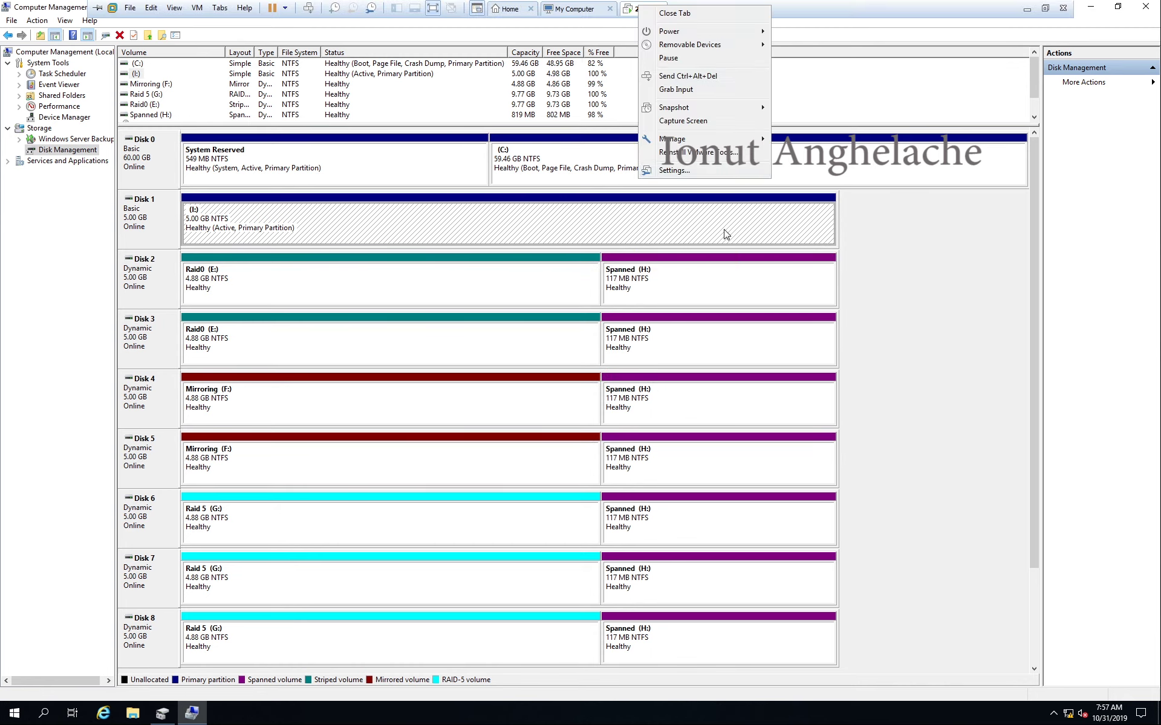
left_click(689, 175)
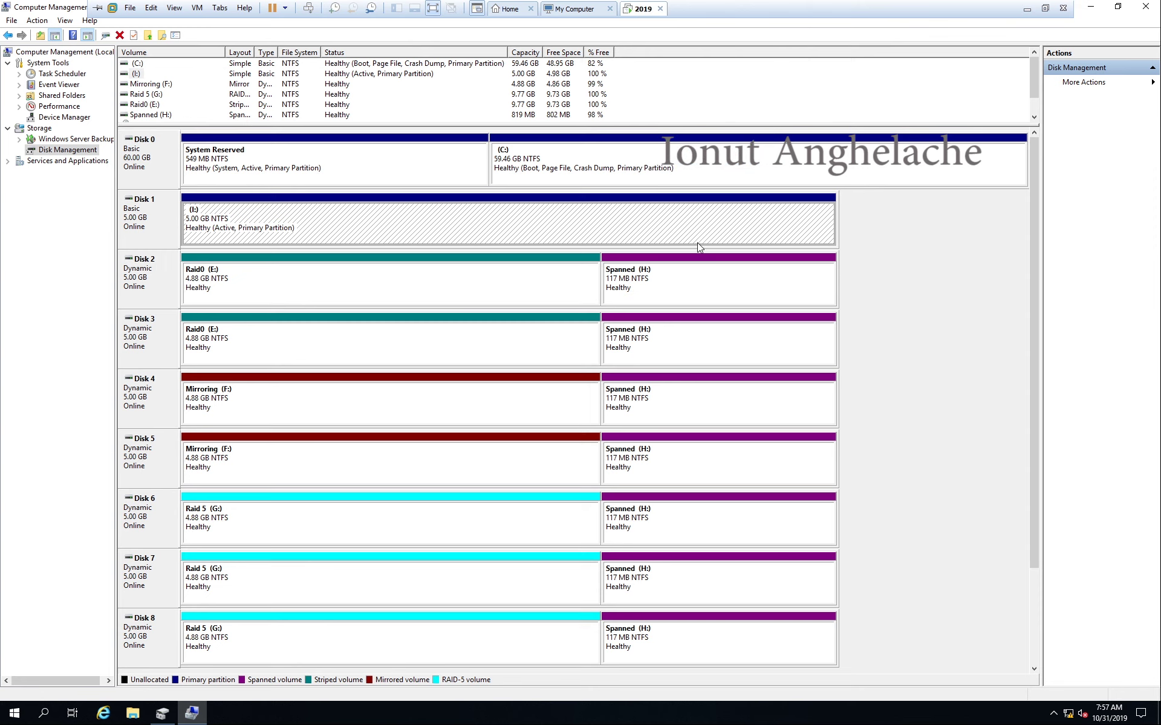
left_click(506, 513)
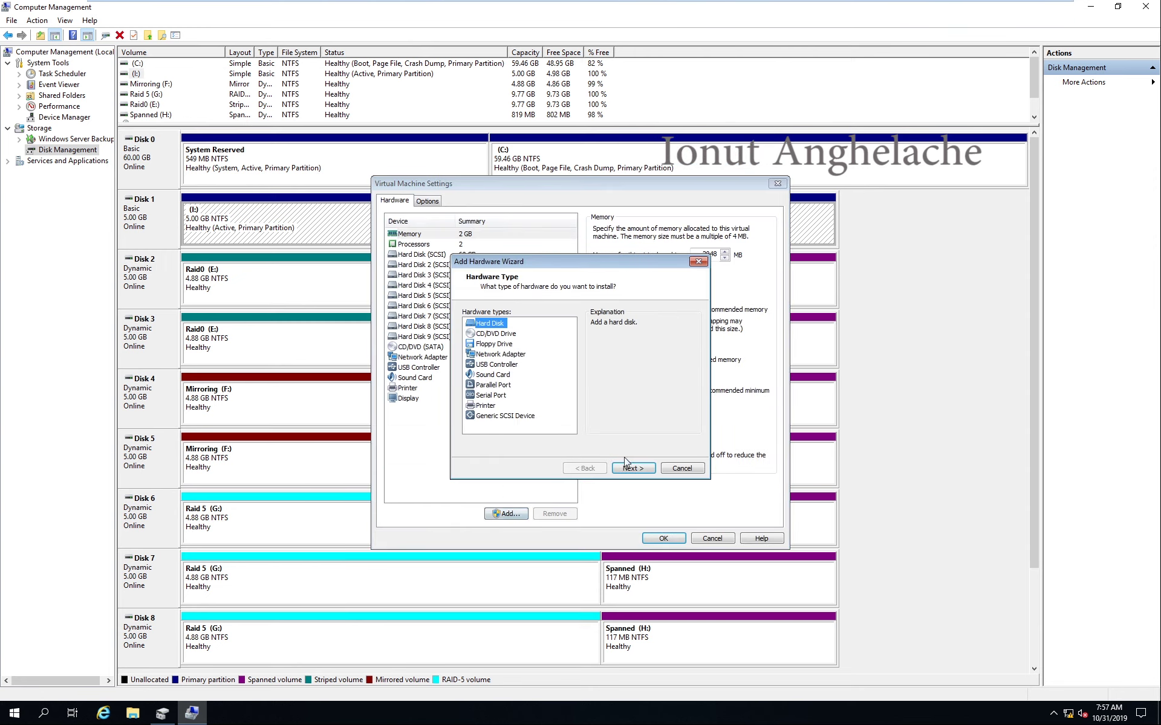
left_click(633, 468)
left_click(633, 468)
left_click(632, 470)
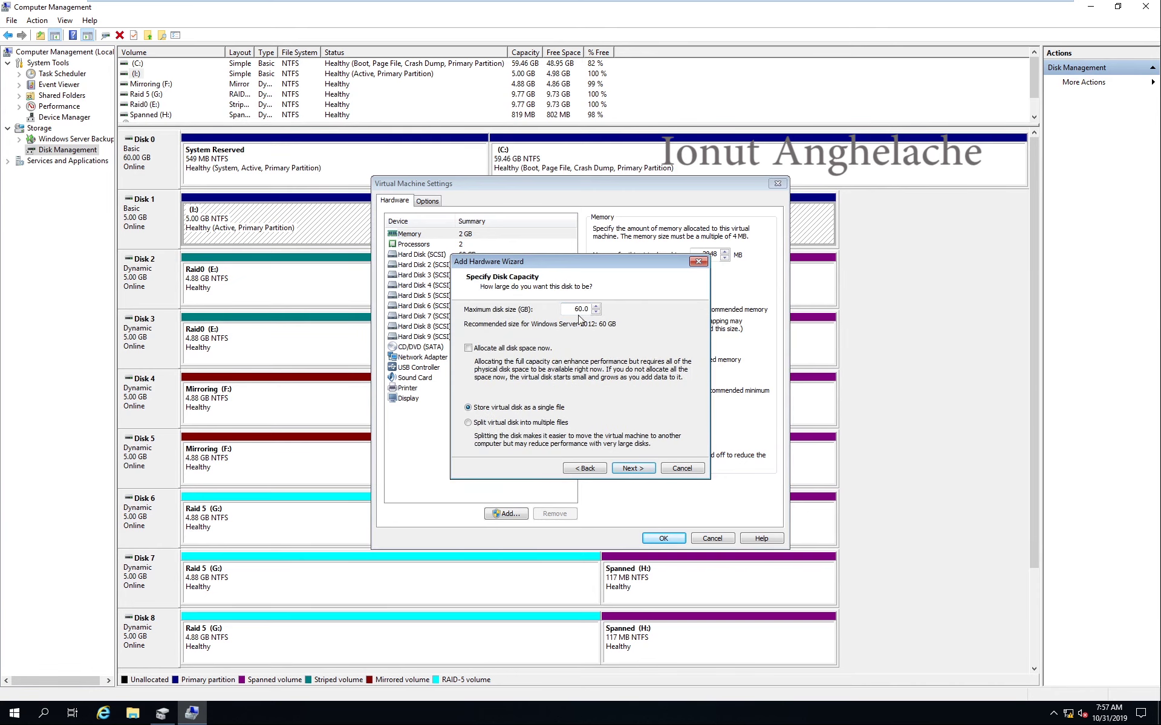
double_click(595, 309)
left_click(627, 469)
left_click(628, 469)
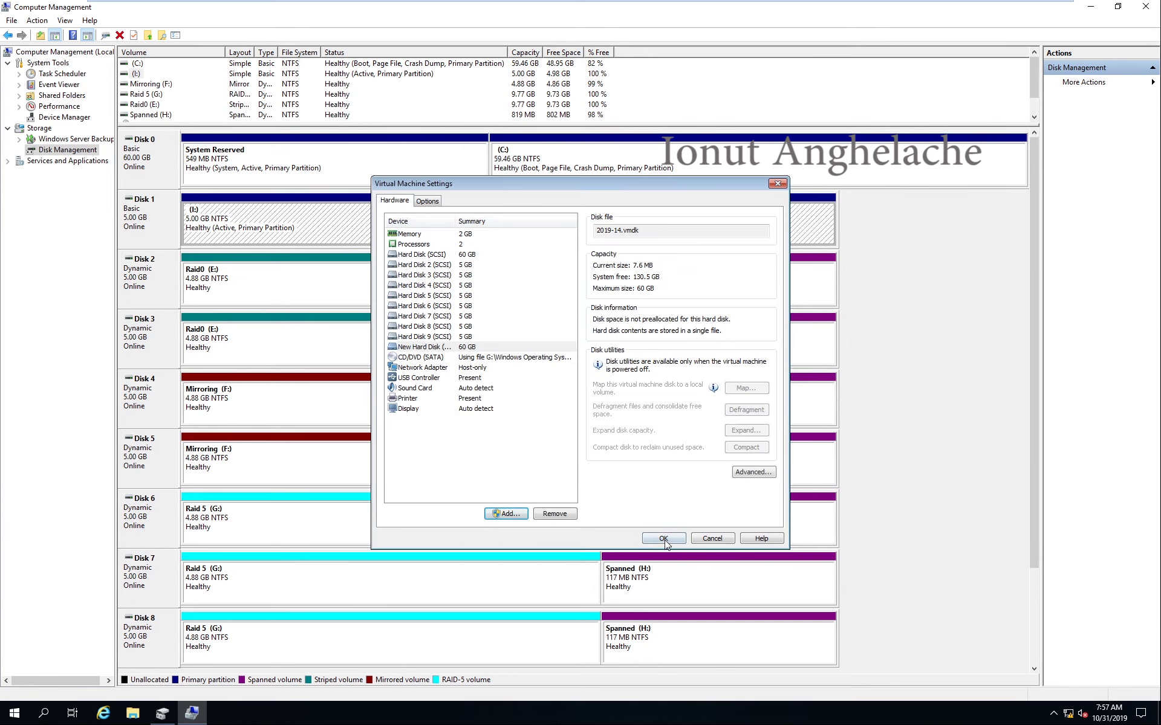
left_click(664, 538)
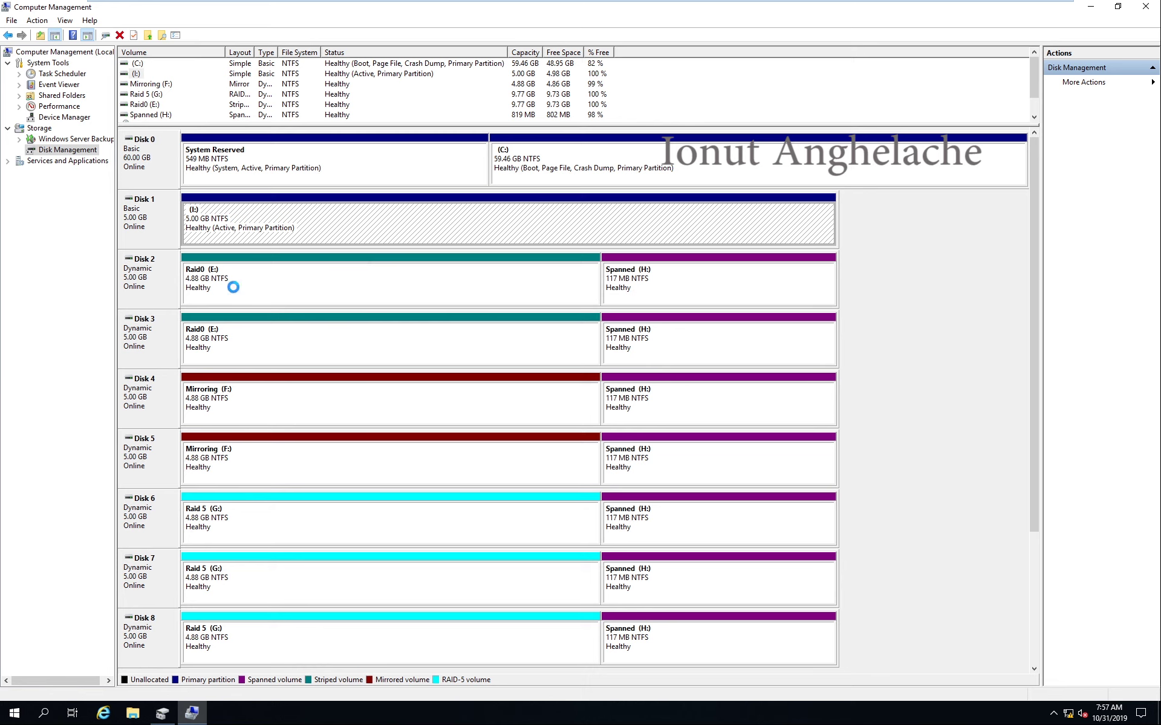
Bring offline Disk 9 online and initialize it with default settings
left_click(368, 294)
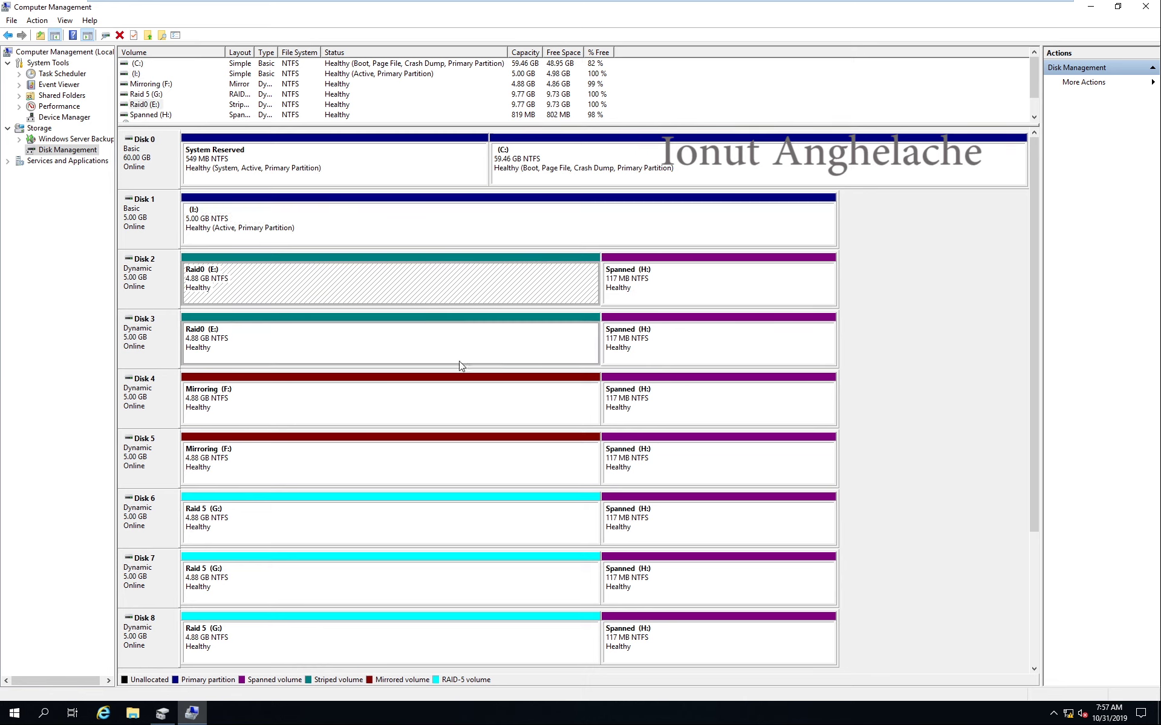
scroll(991, 575, "down", 3)
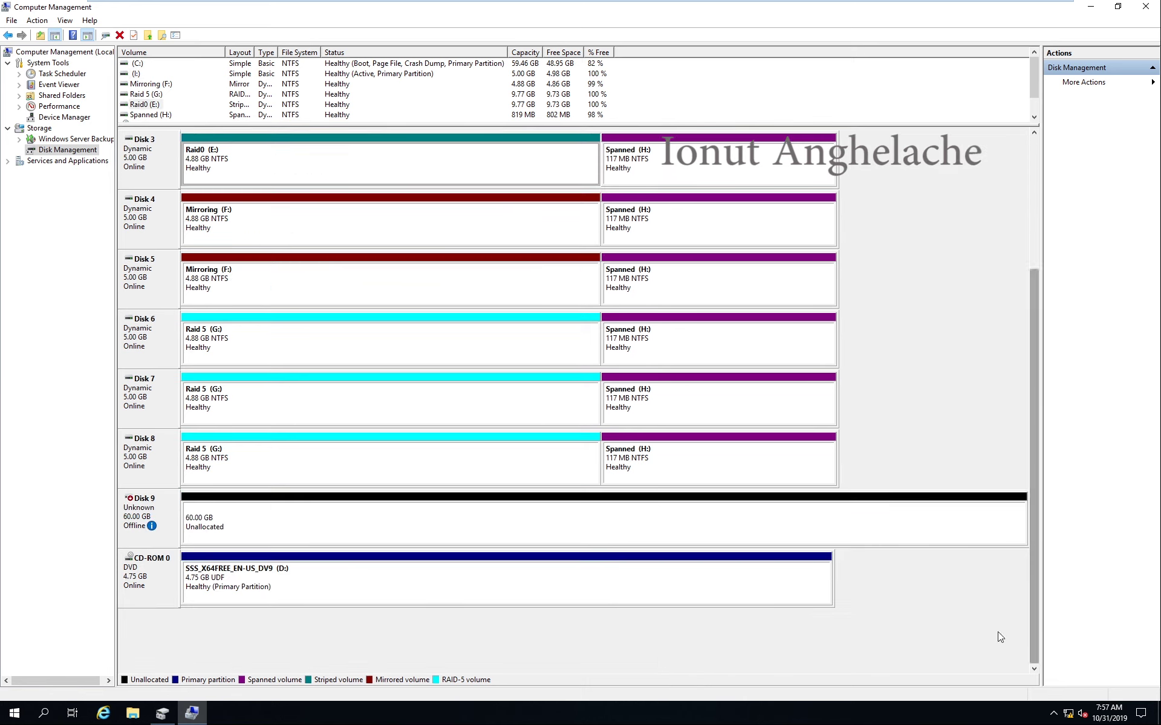
right_click(133, 517)
left_click(158, 521)
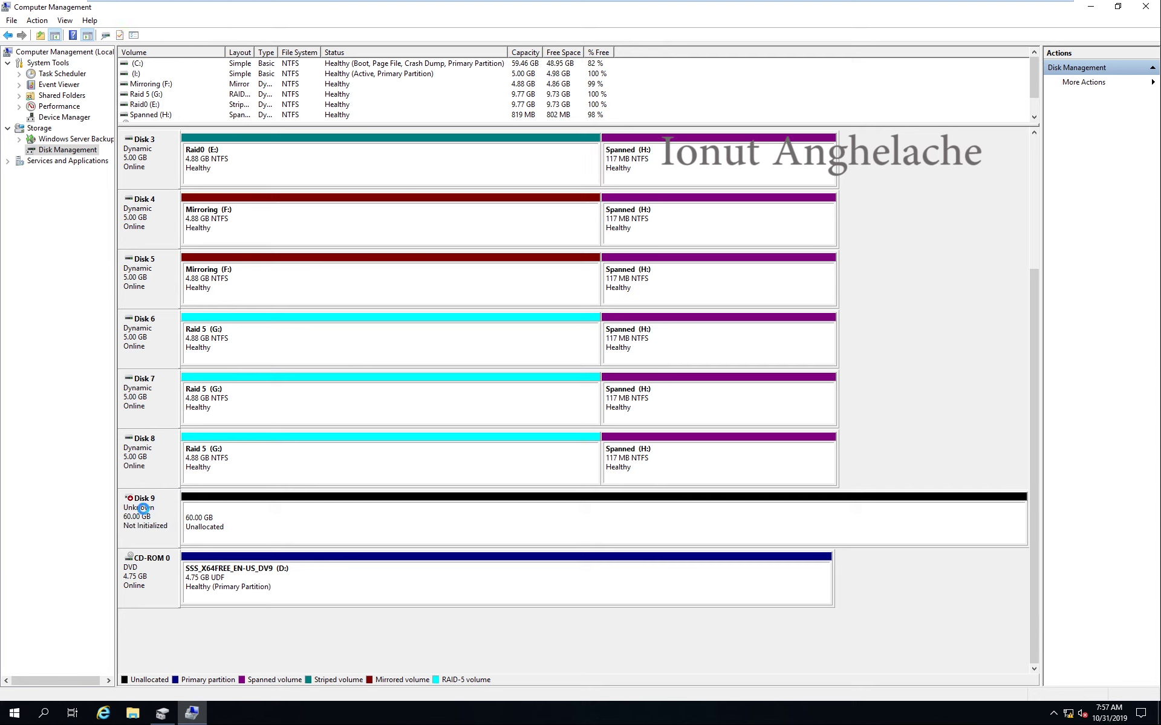
left_click(619, 428)
Start a New Simple Volume on Disk 9's unallocated space at the full 61437 MB
right_click(336, 530)
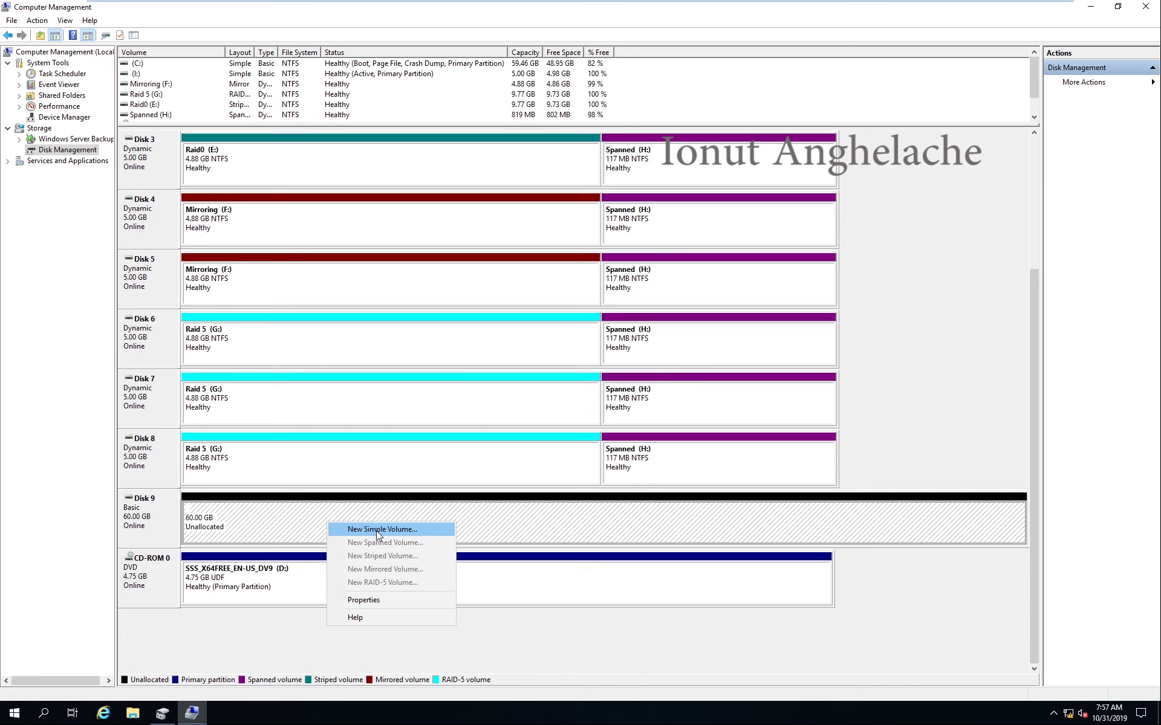
left_click(398, 530)
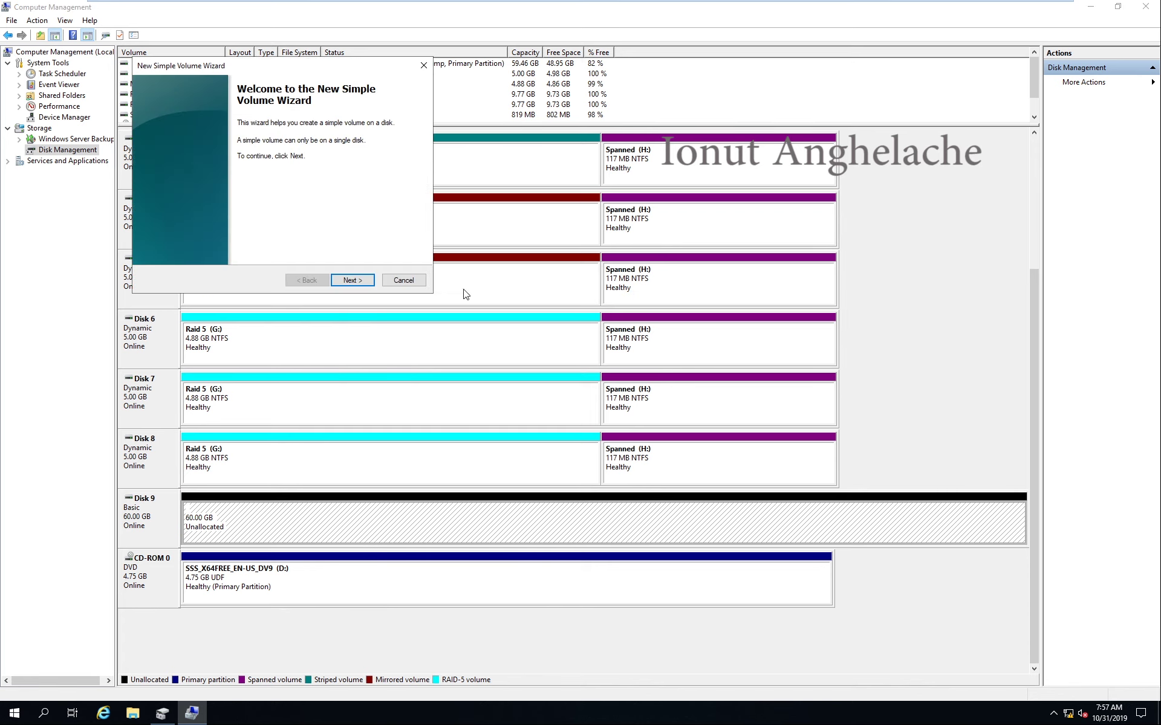
left_click(354, 282)
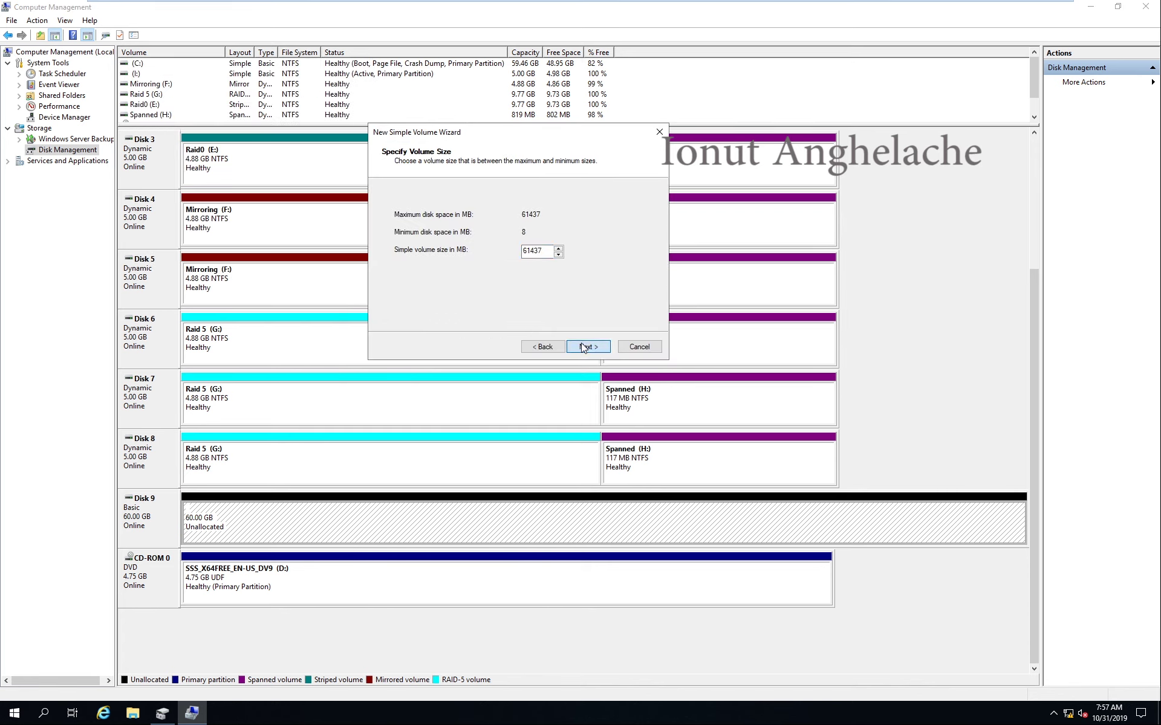
left_click(583, 349)
Mount the volume in a newly created empty folder I:\ExtraStorage
left_click(434, 233)
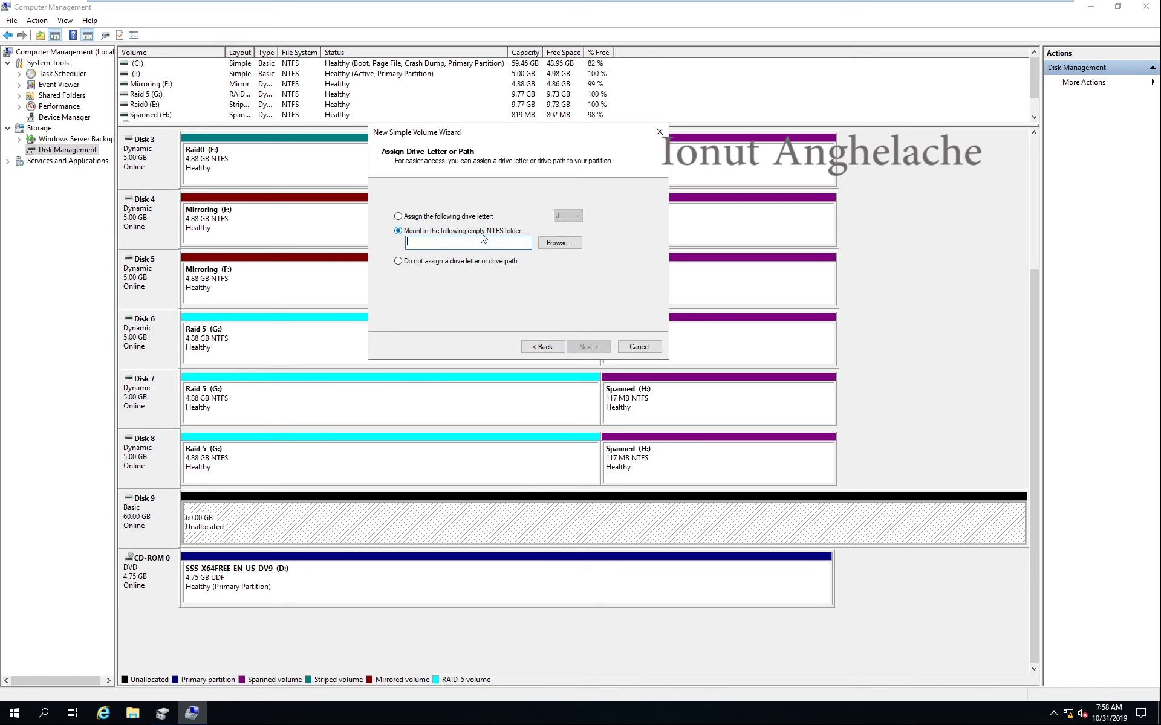
left_click(557, 243)
left_click(450, 289)
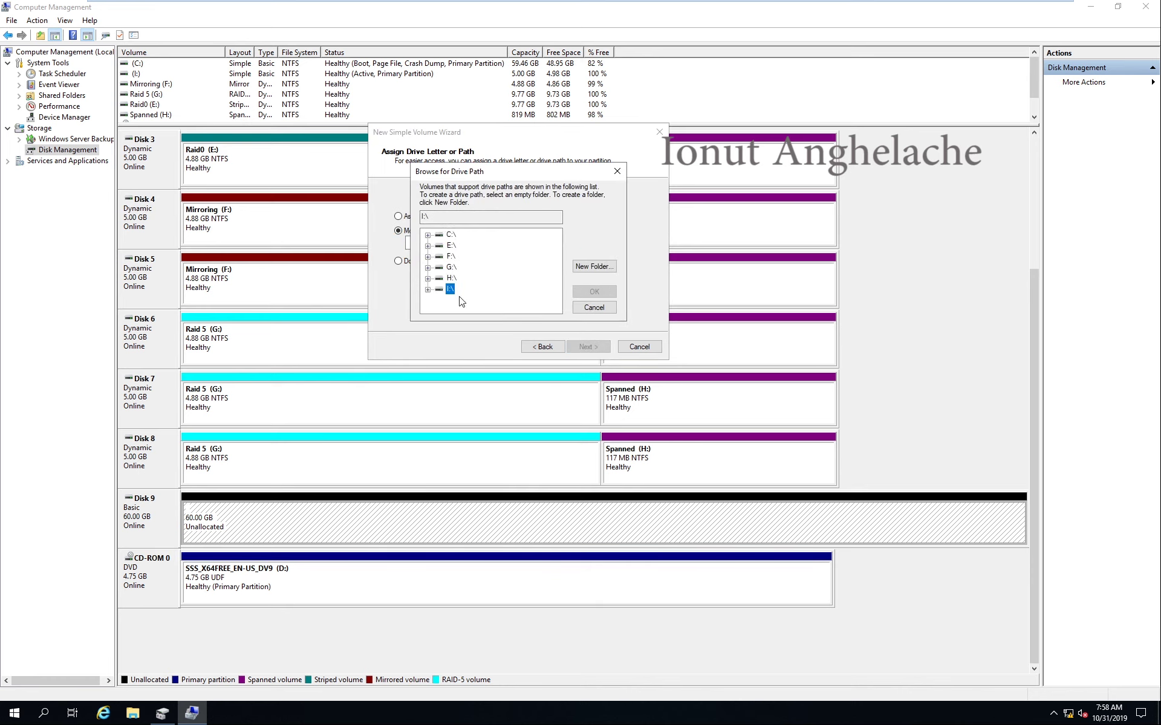
left_click(593, 266)
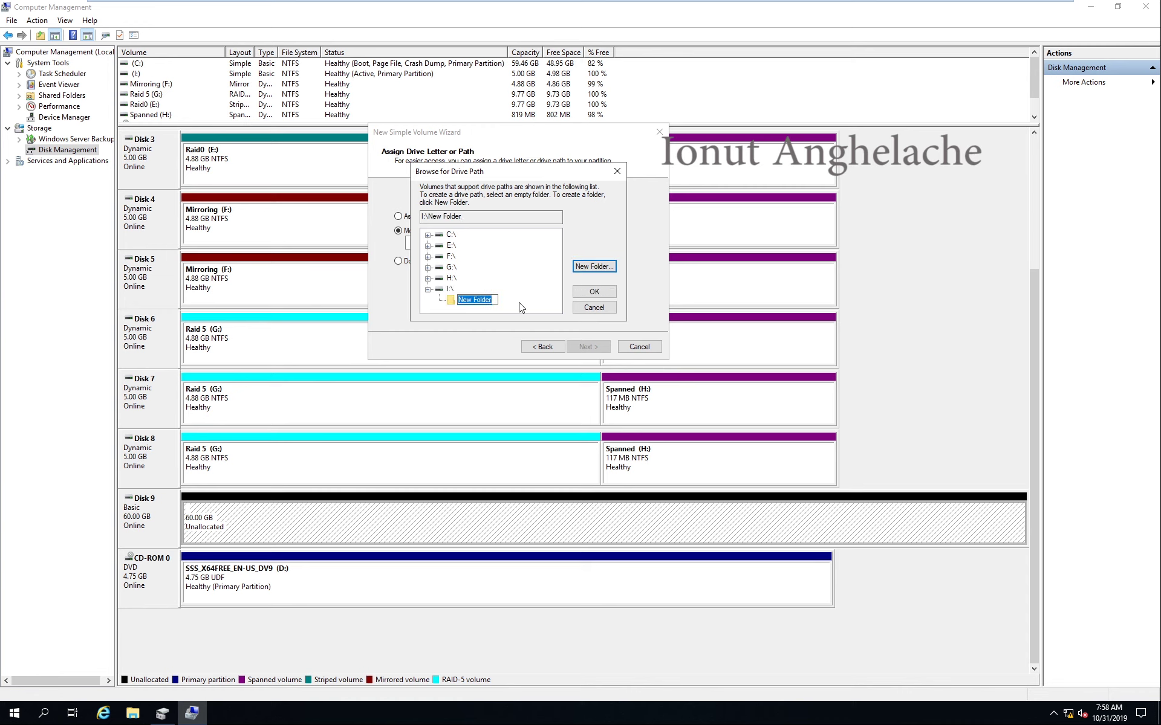
type("ExtraStorage")
key("Return")
left_click(593, 292)
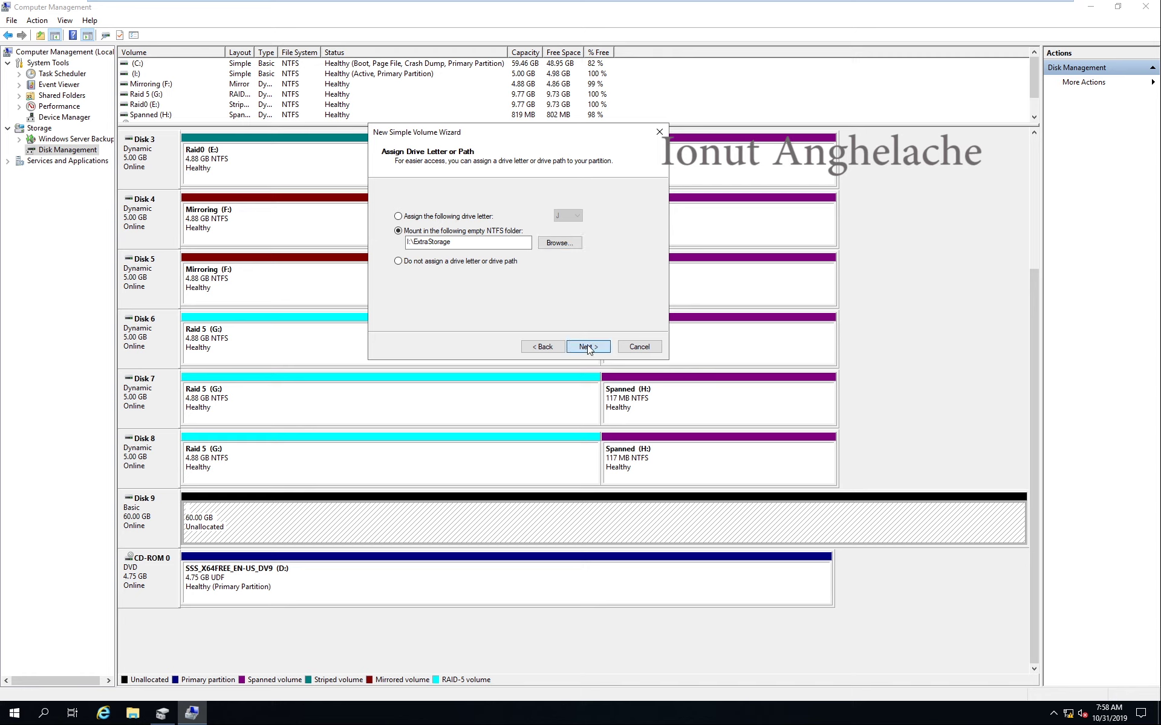
Keep the default NTFS formatting and finish creating the volume
left_click(588, 346)
left_click(590, 347)
left_click(587, 346)
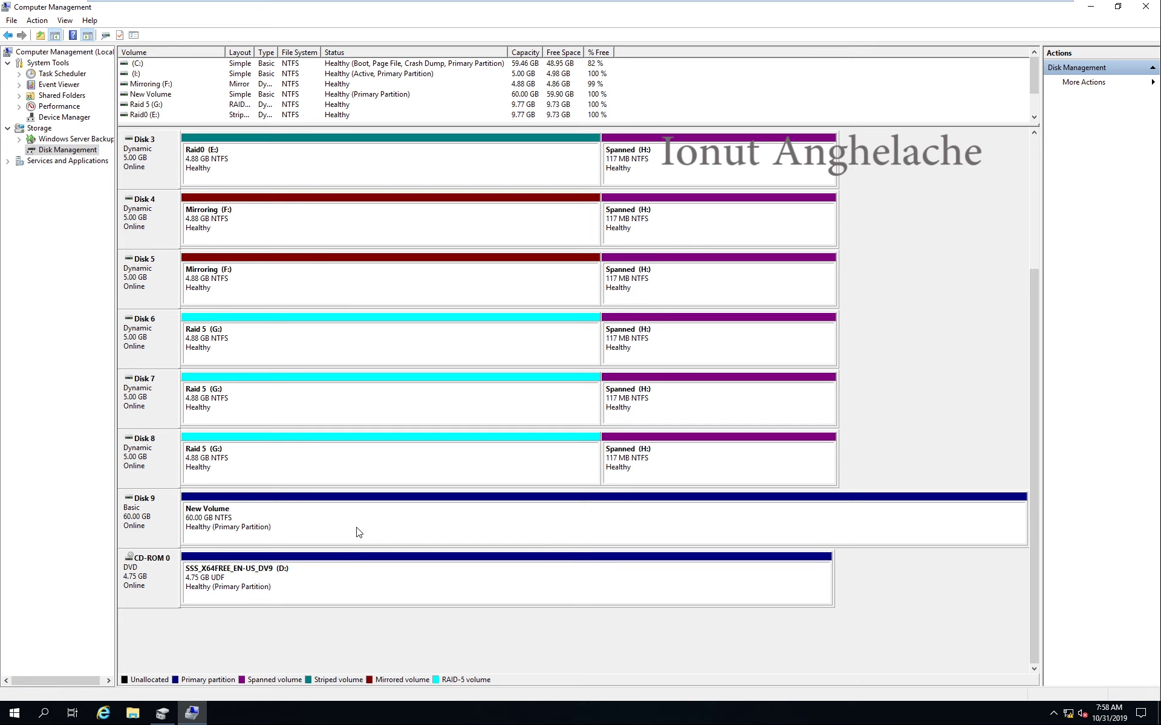
left_click_drag(1033, 547, 1055, 384)
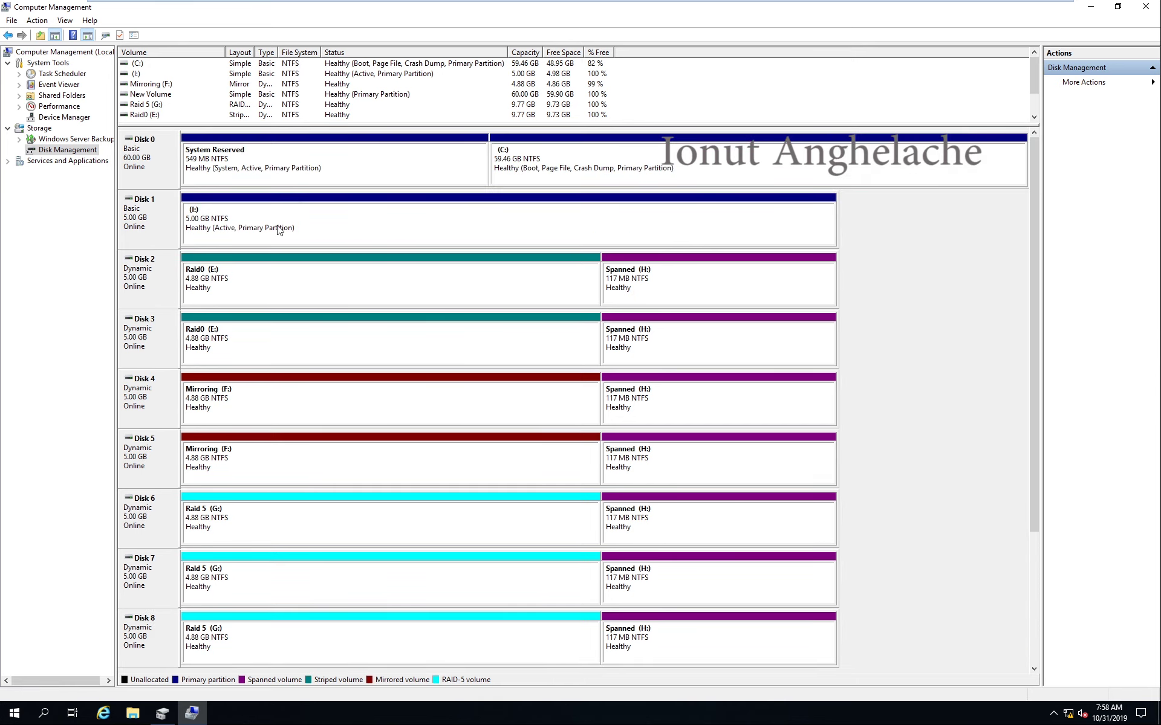
key("super+e")
left_click(430, 336)
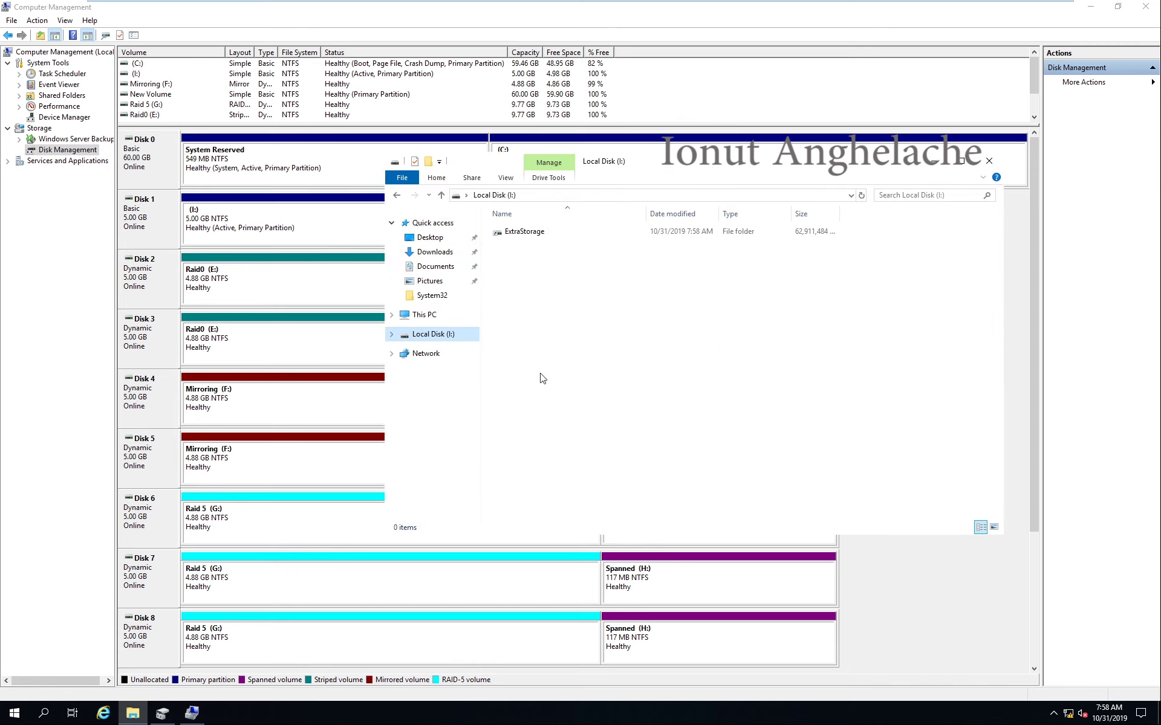
left_click(423, 313)
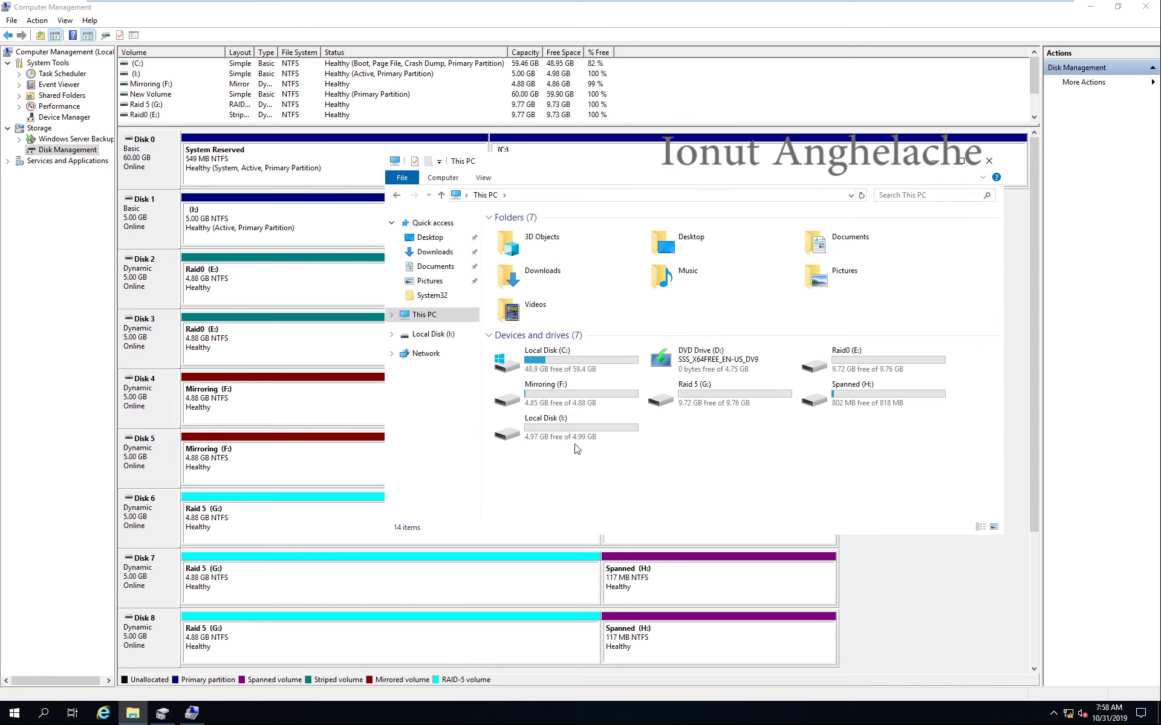
double_click(556, 430)
left_click_drag(587, 273, 813, 248)
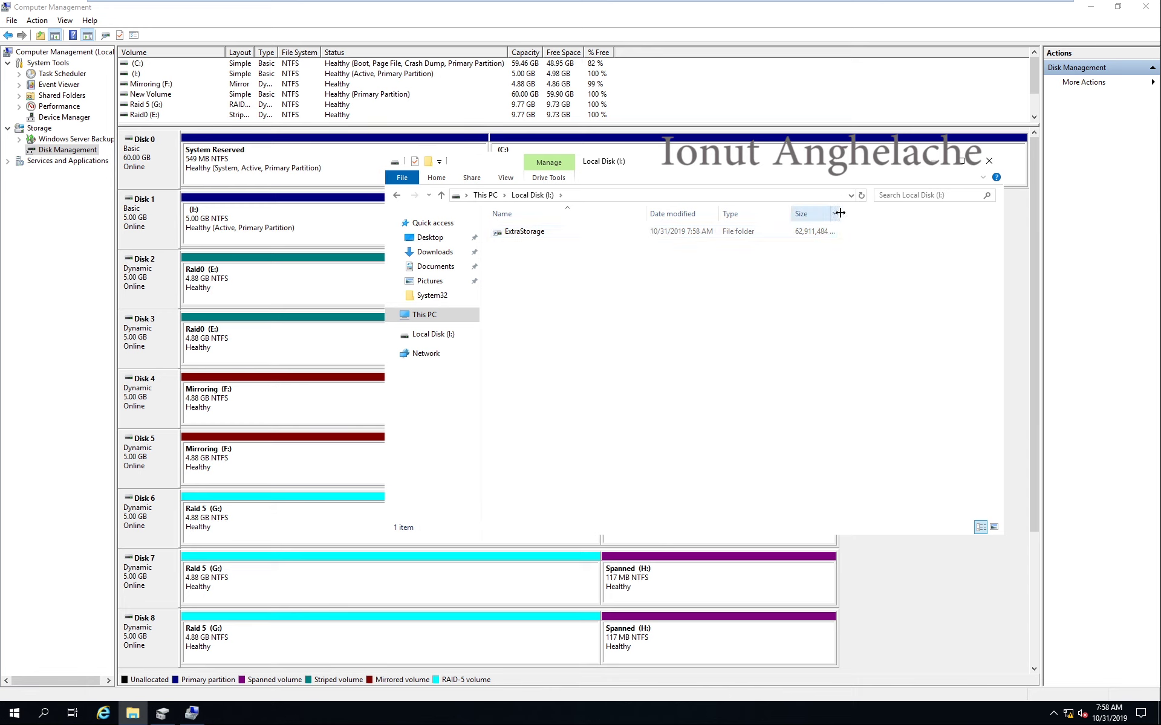
double_click(839, 213)
key("alt+Left")
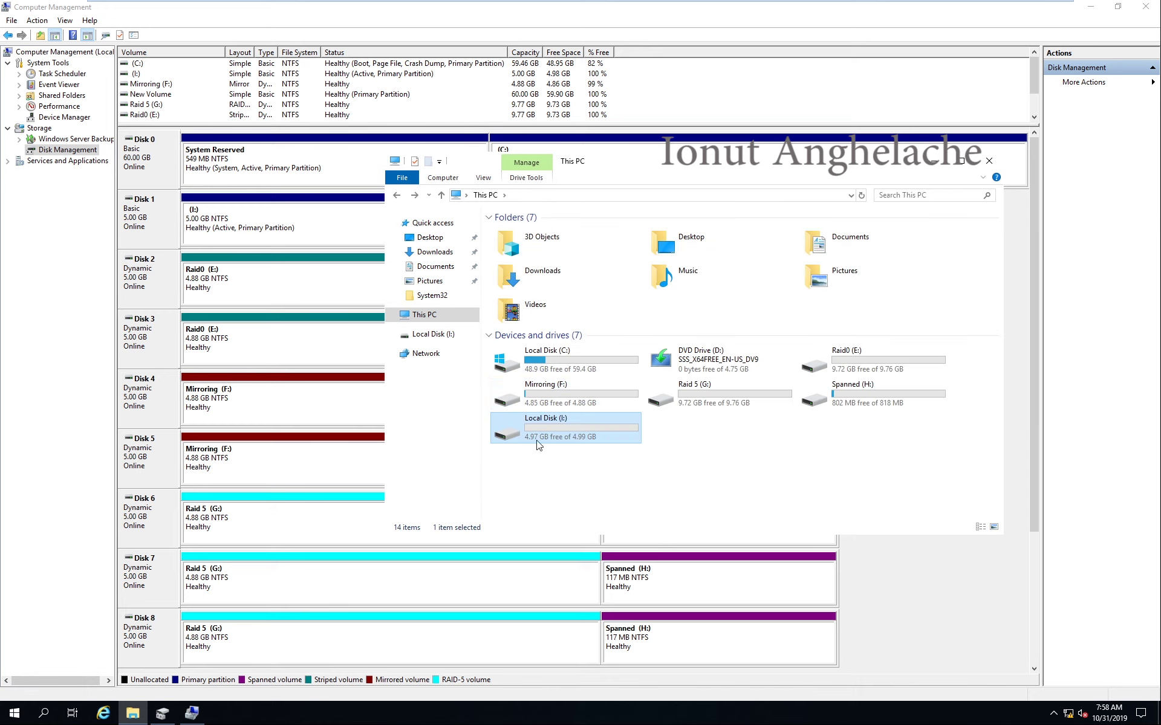
left_click(989, 161)
mouse_move(501, 5)
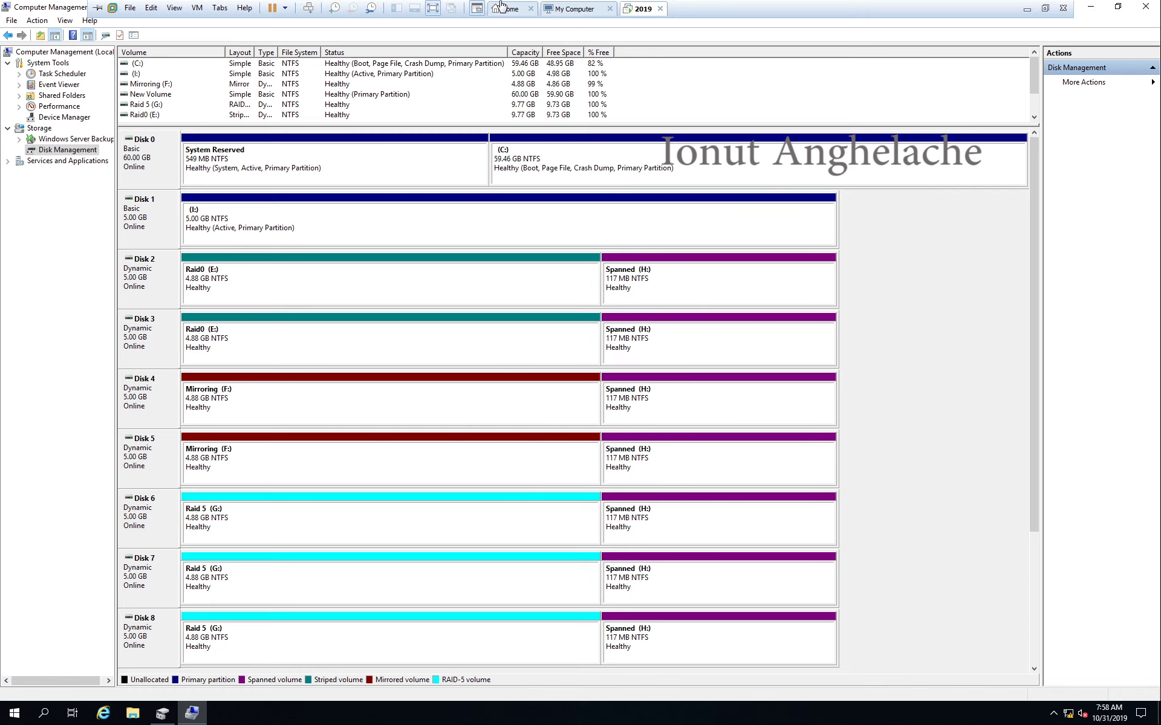